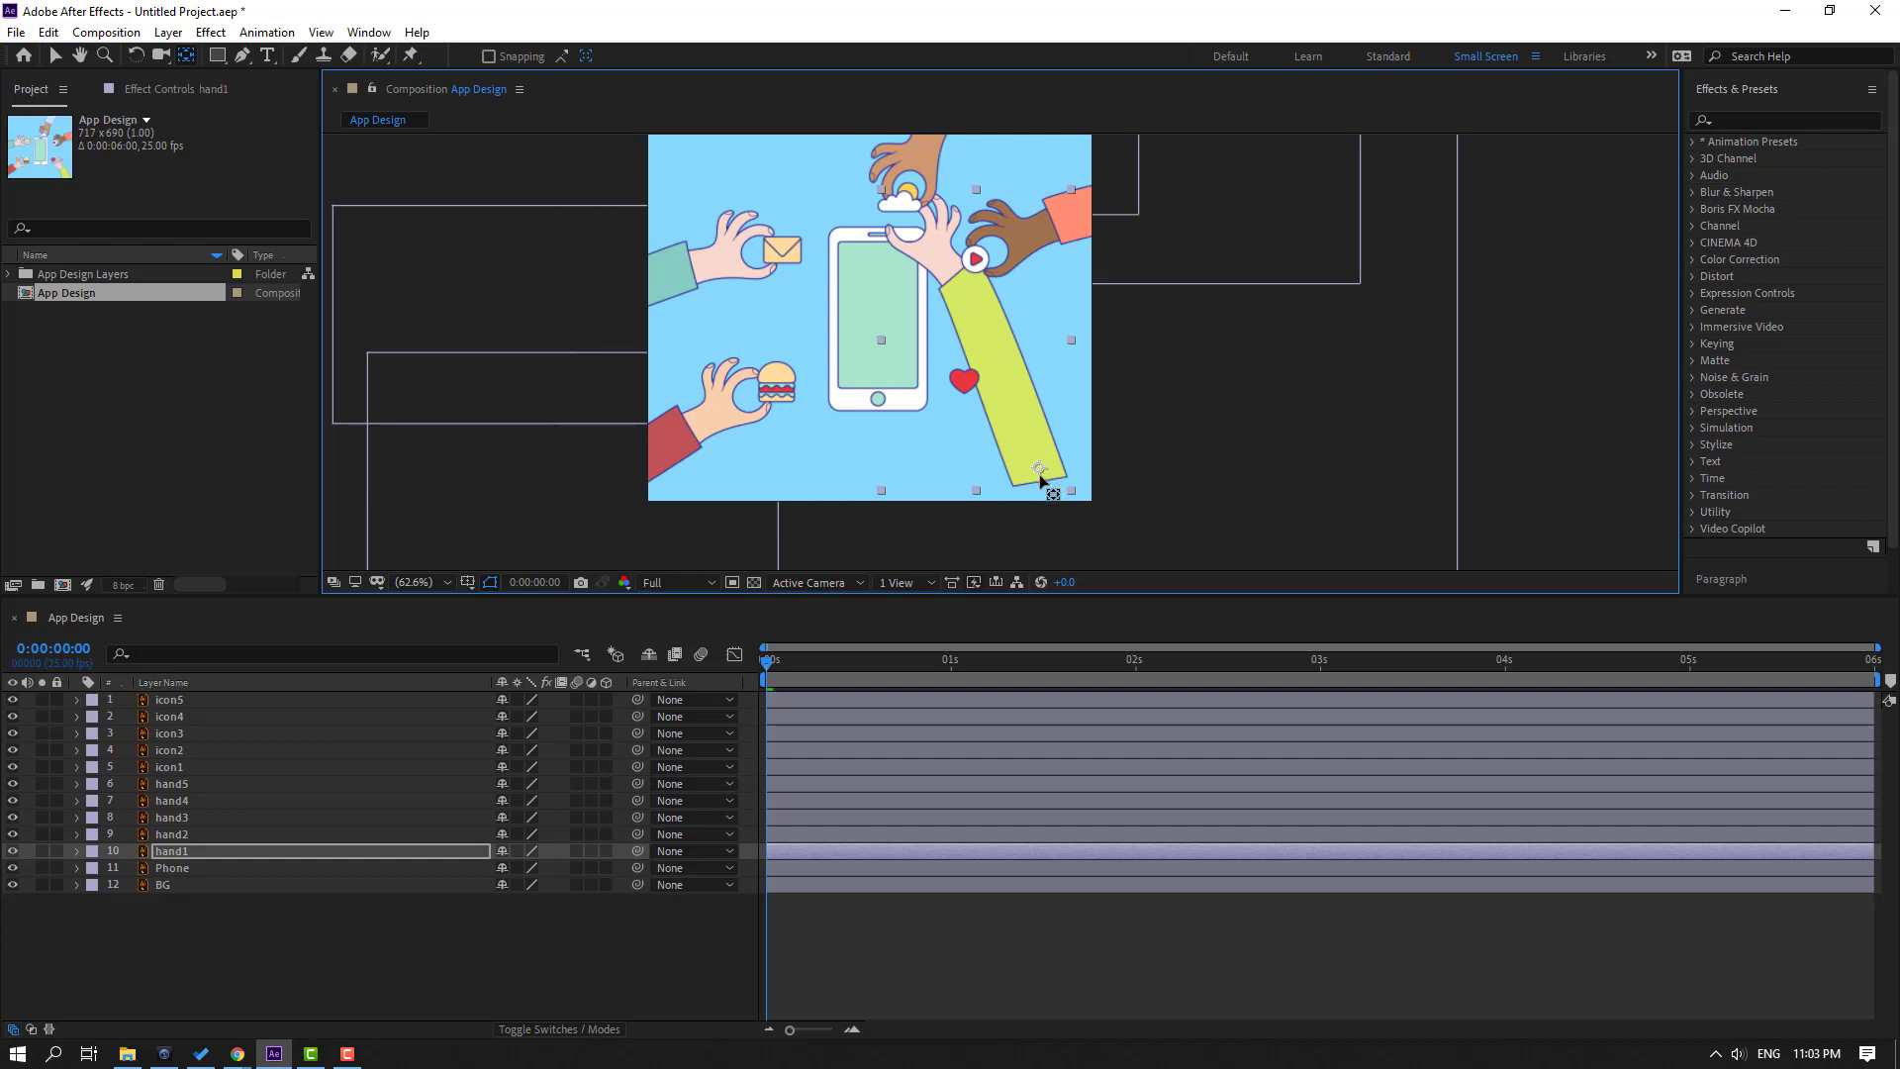
Move the hand1 layer back to the lower-right of the composition so the hand holds the heart icon.
left_click(55, 57)
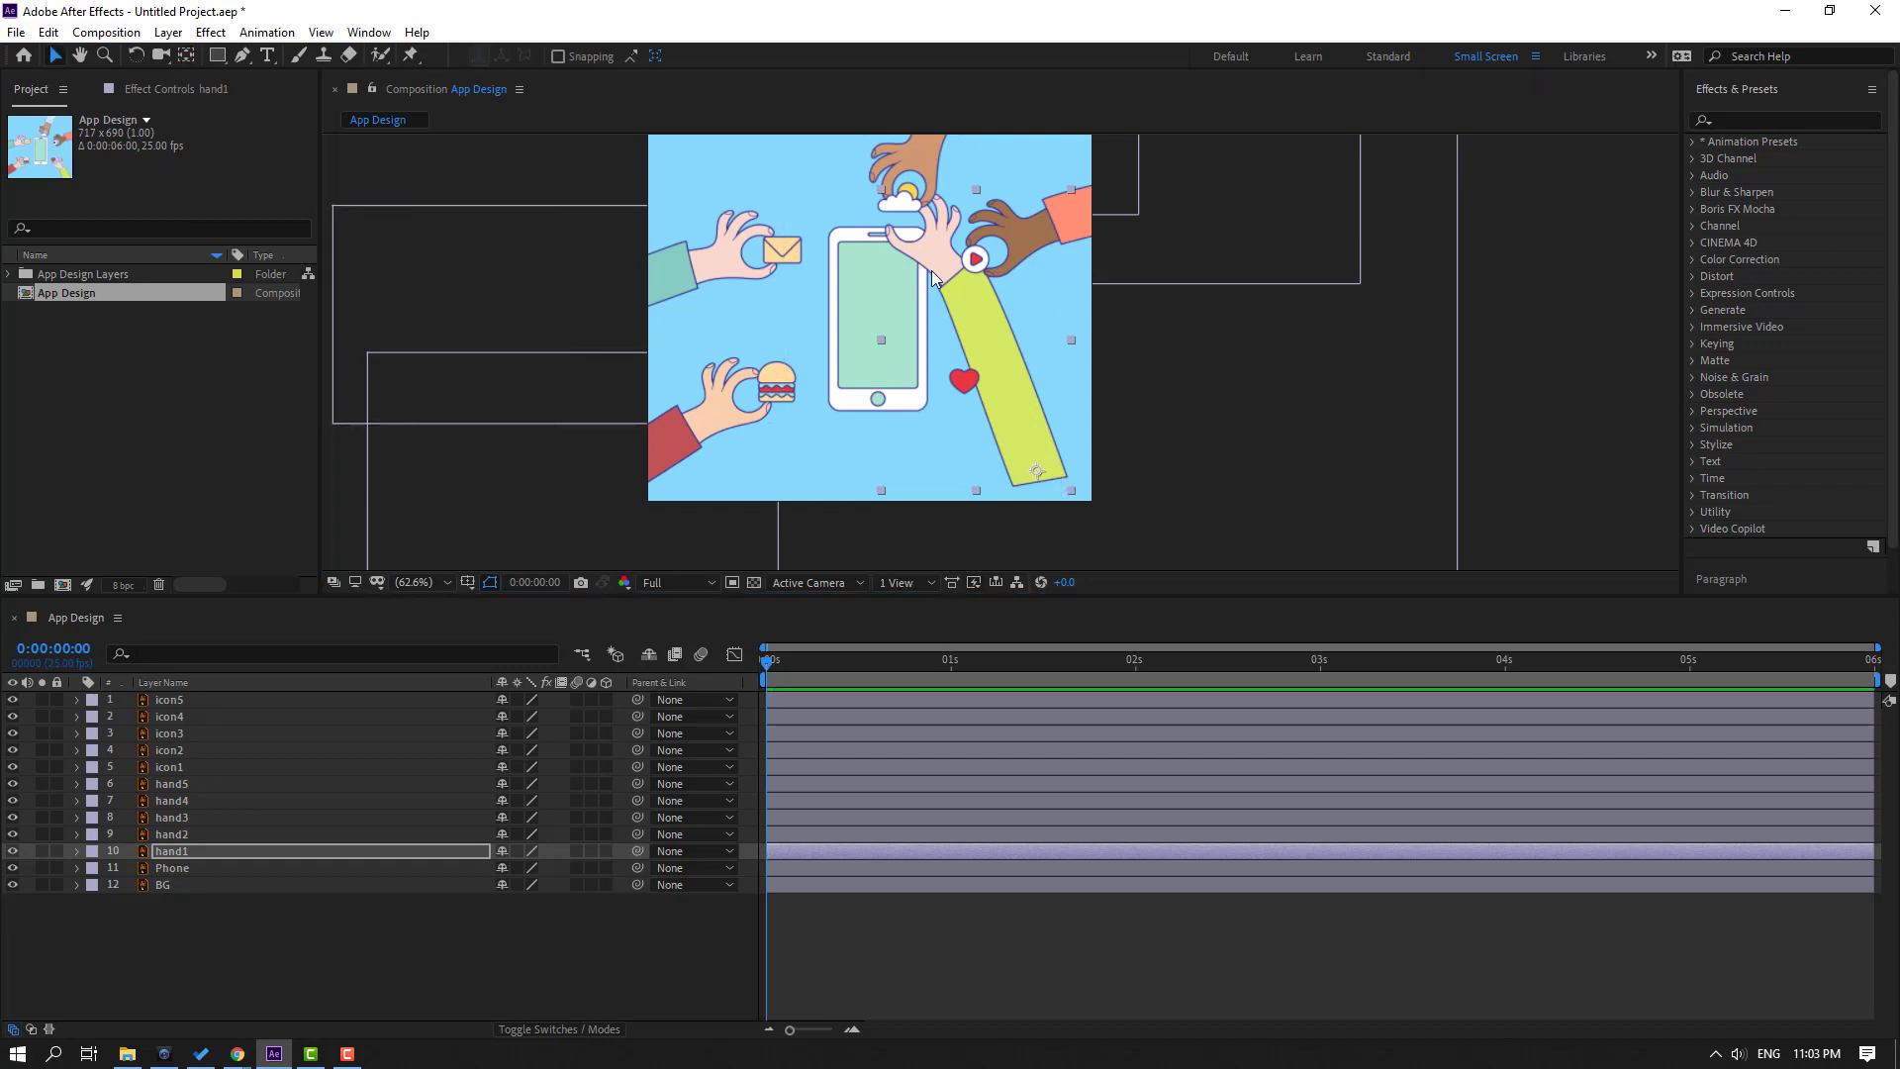
left_click_drag(933, 279, 1010, 452)
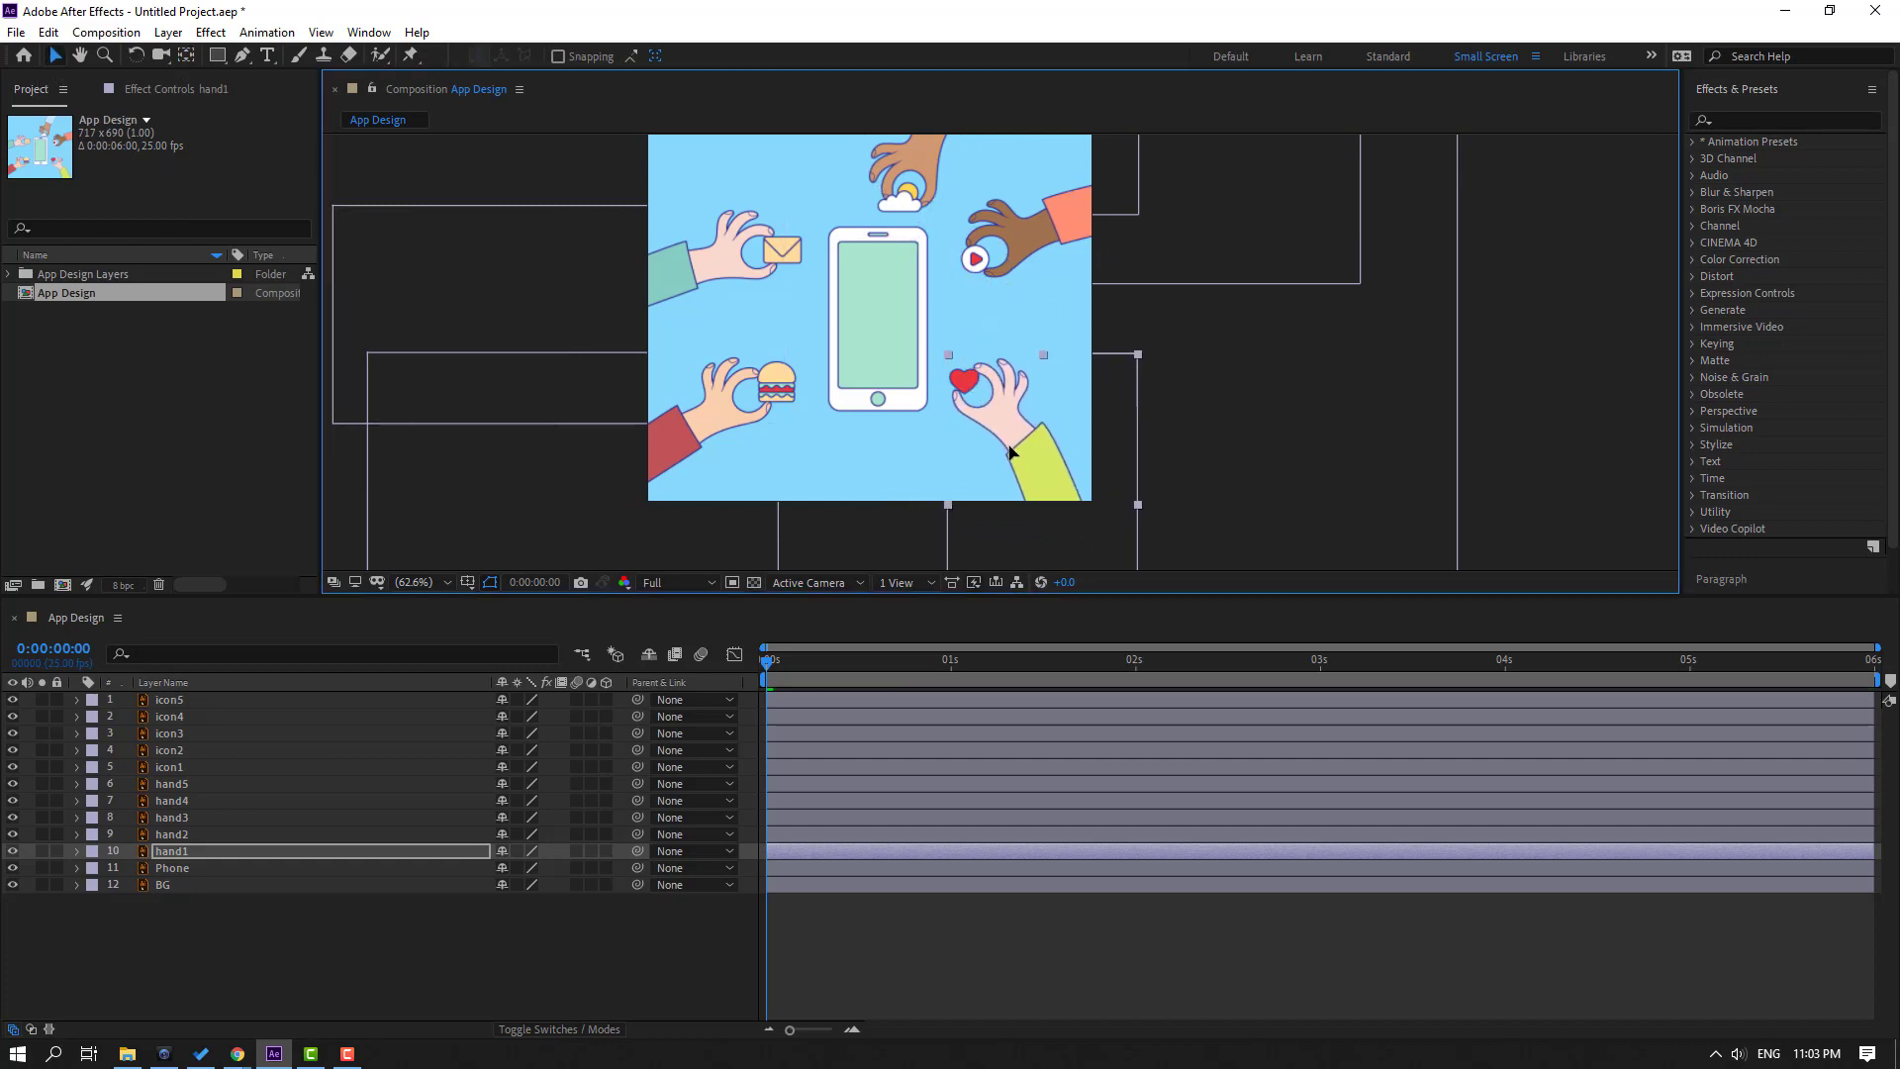
Place hand3's anchor point at the end of its red sleeve and return the hand to the burger icon.
left_click(689, 446)
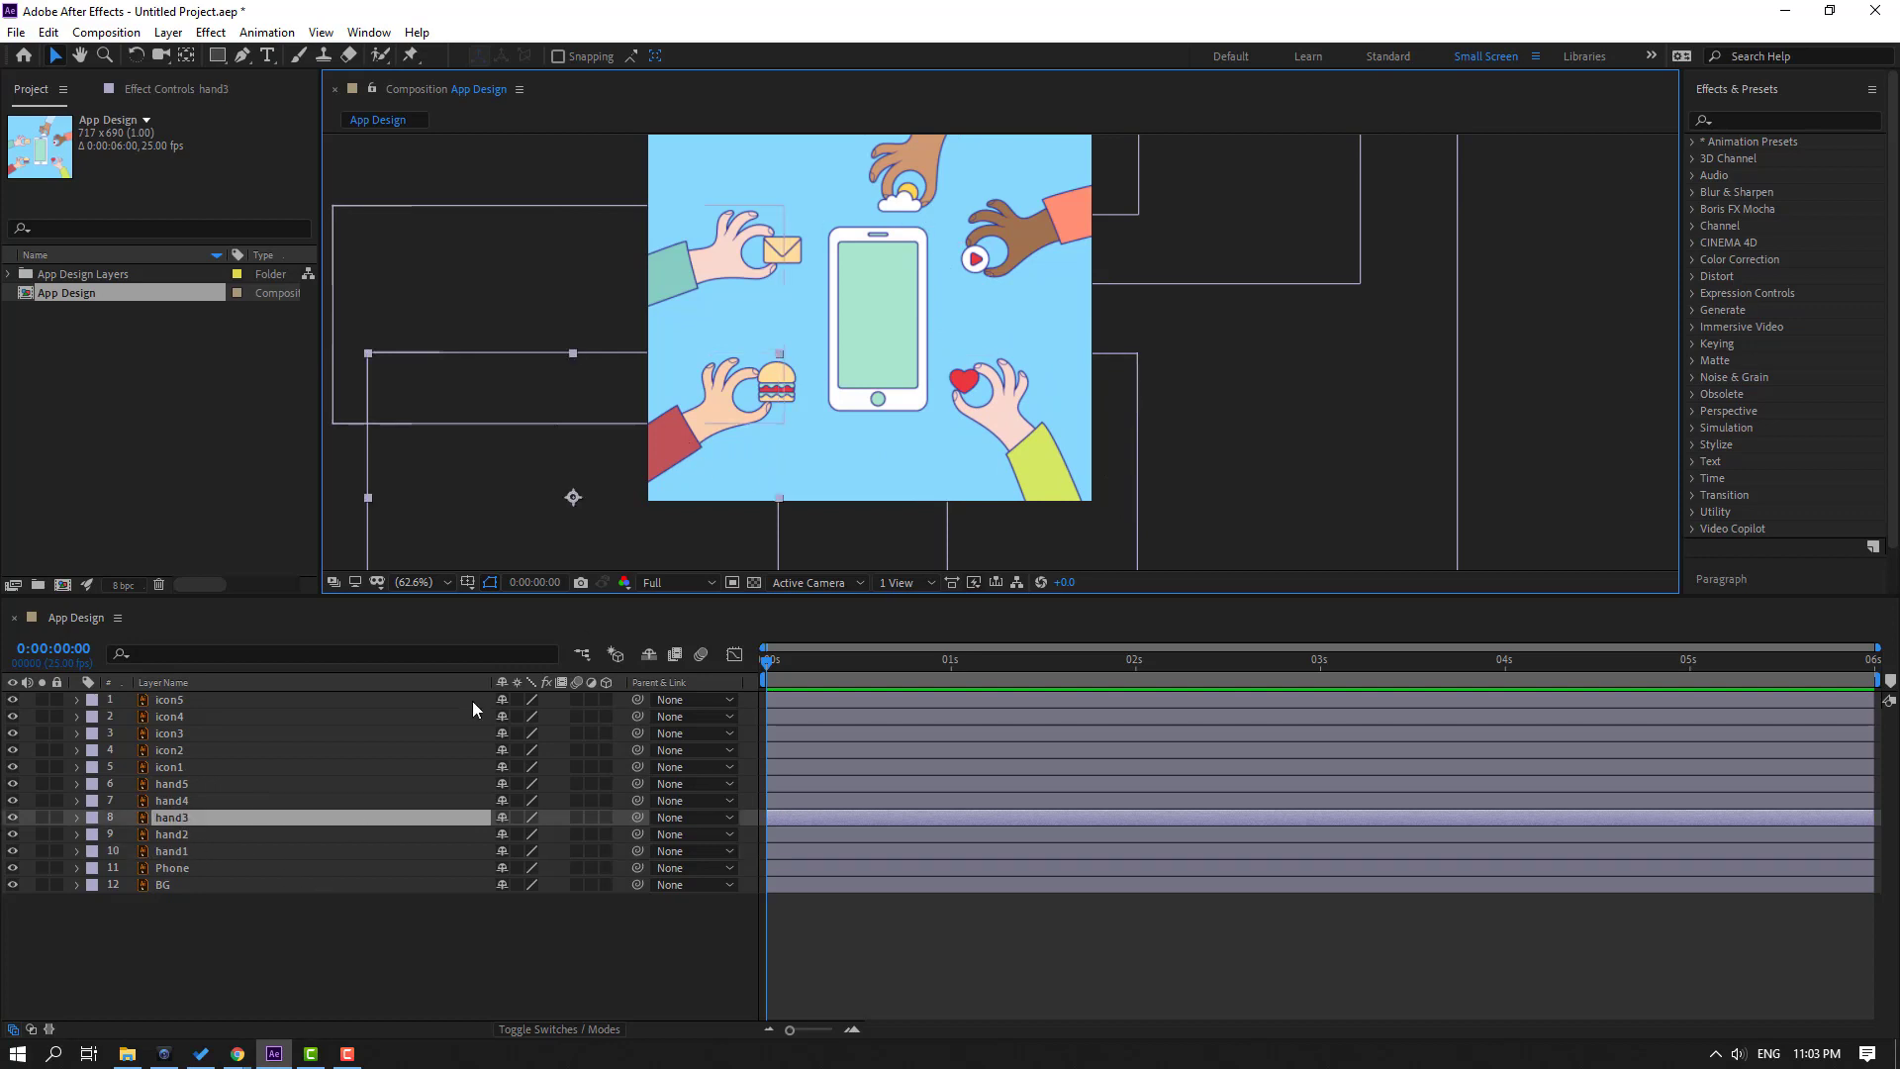
left_click_drag(677, 447, 928, 306)
left_click(183, 58)
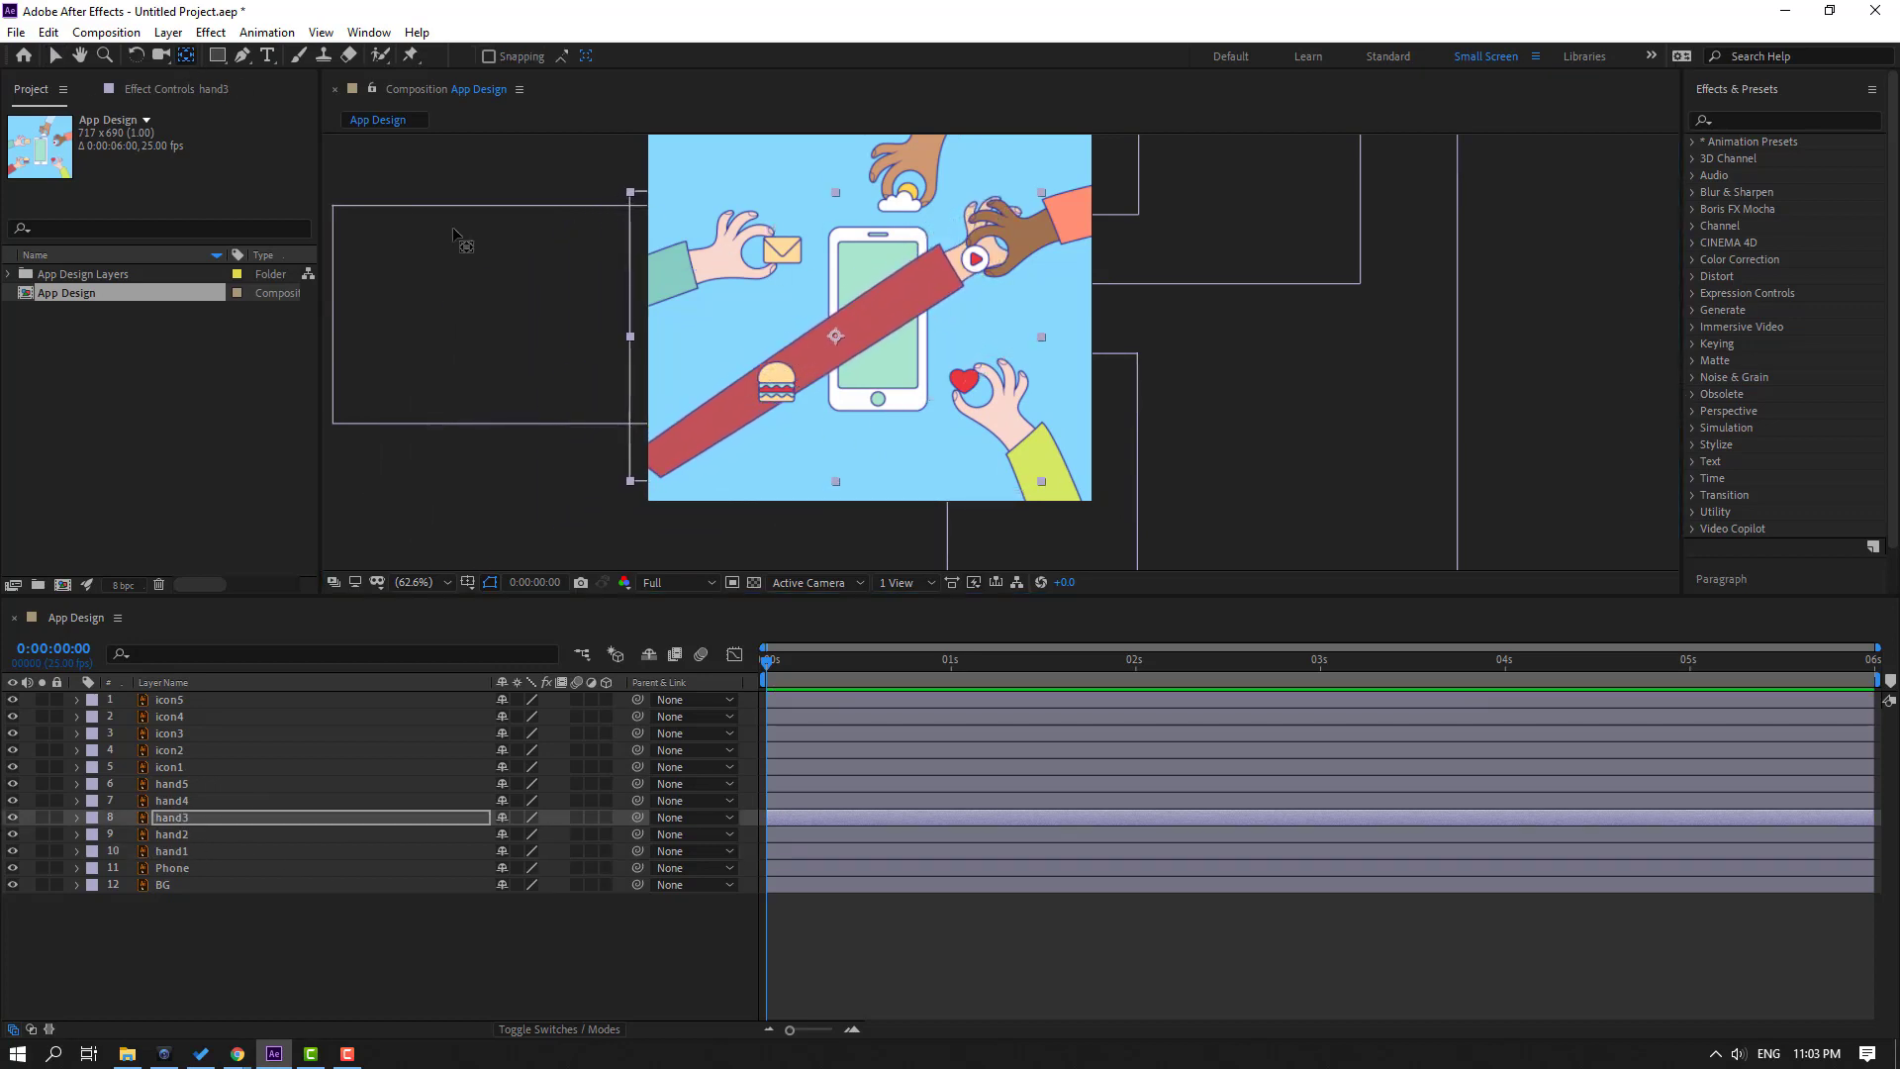
left_click_drag(825, 339, 659, 459)
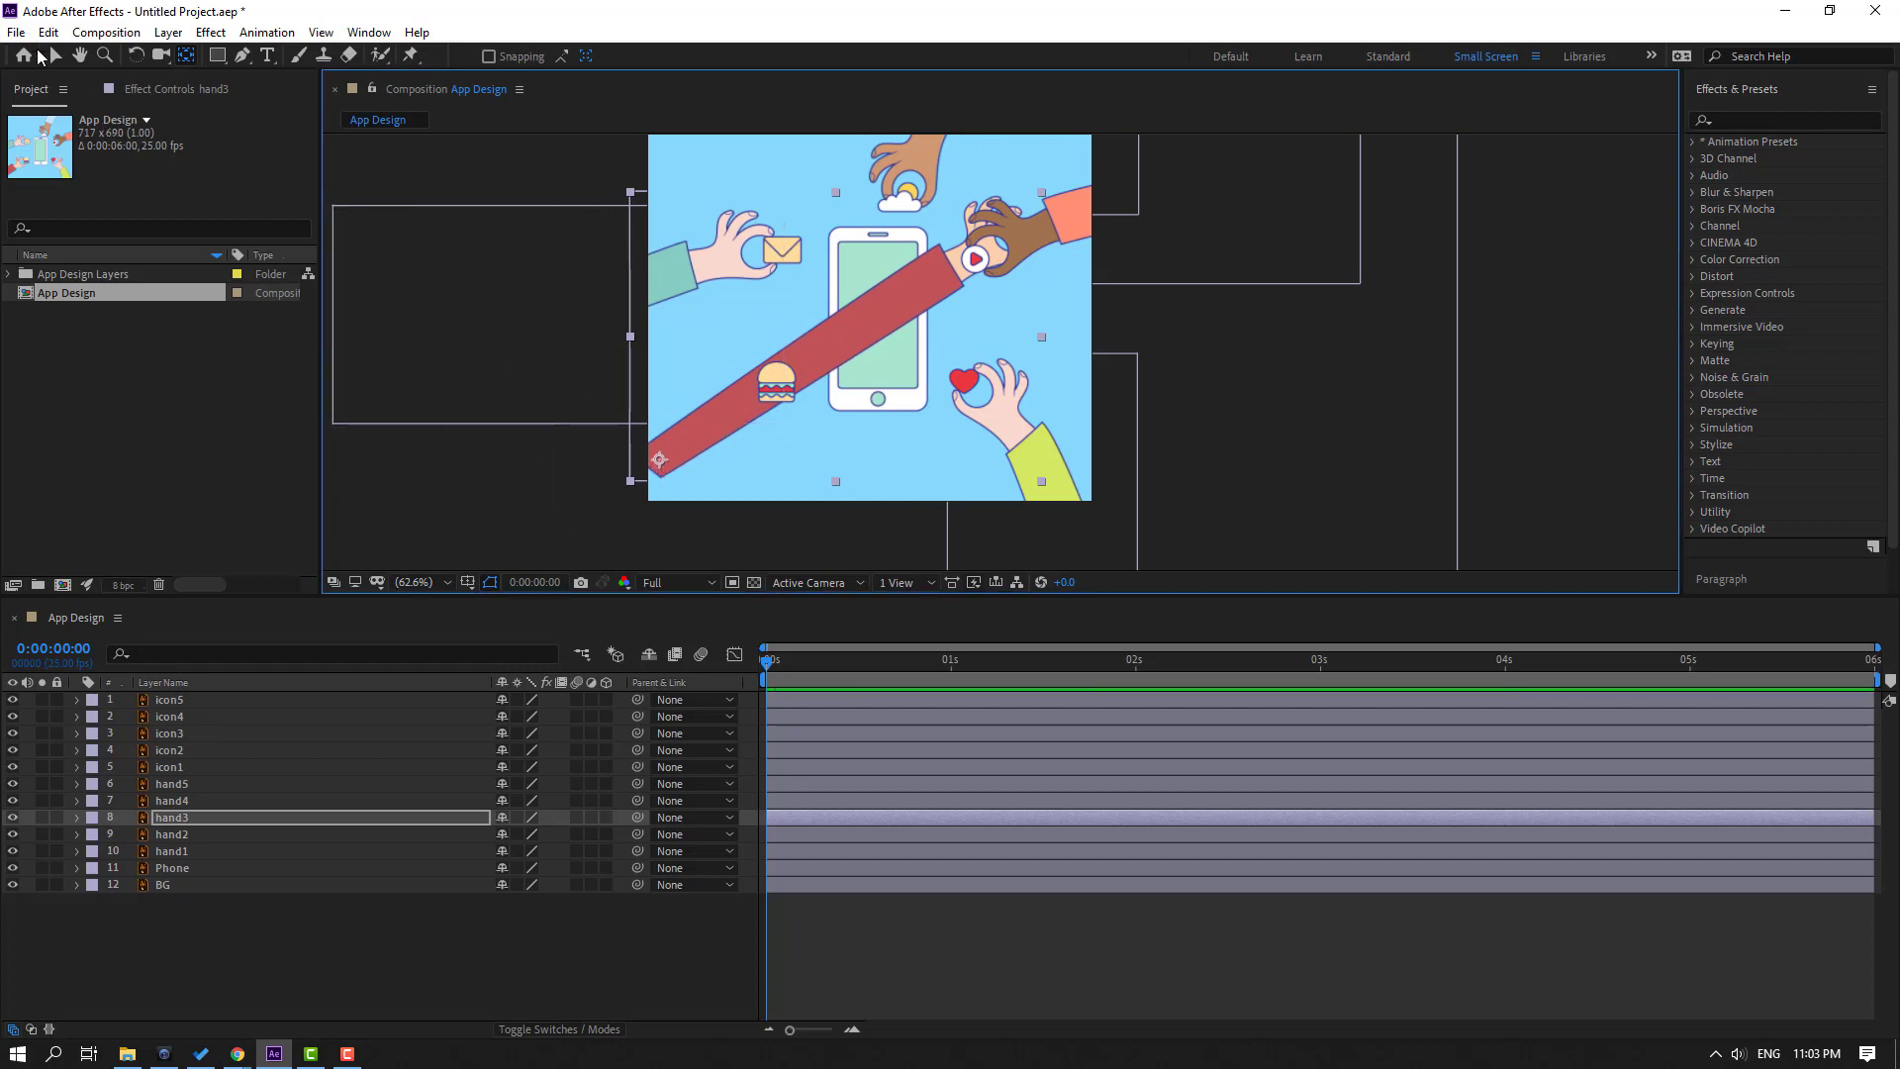
left_click(54, 56)
left_click_drag(917, 297, 661, 439)
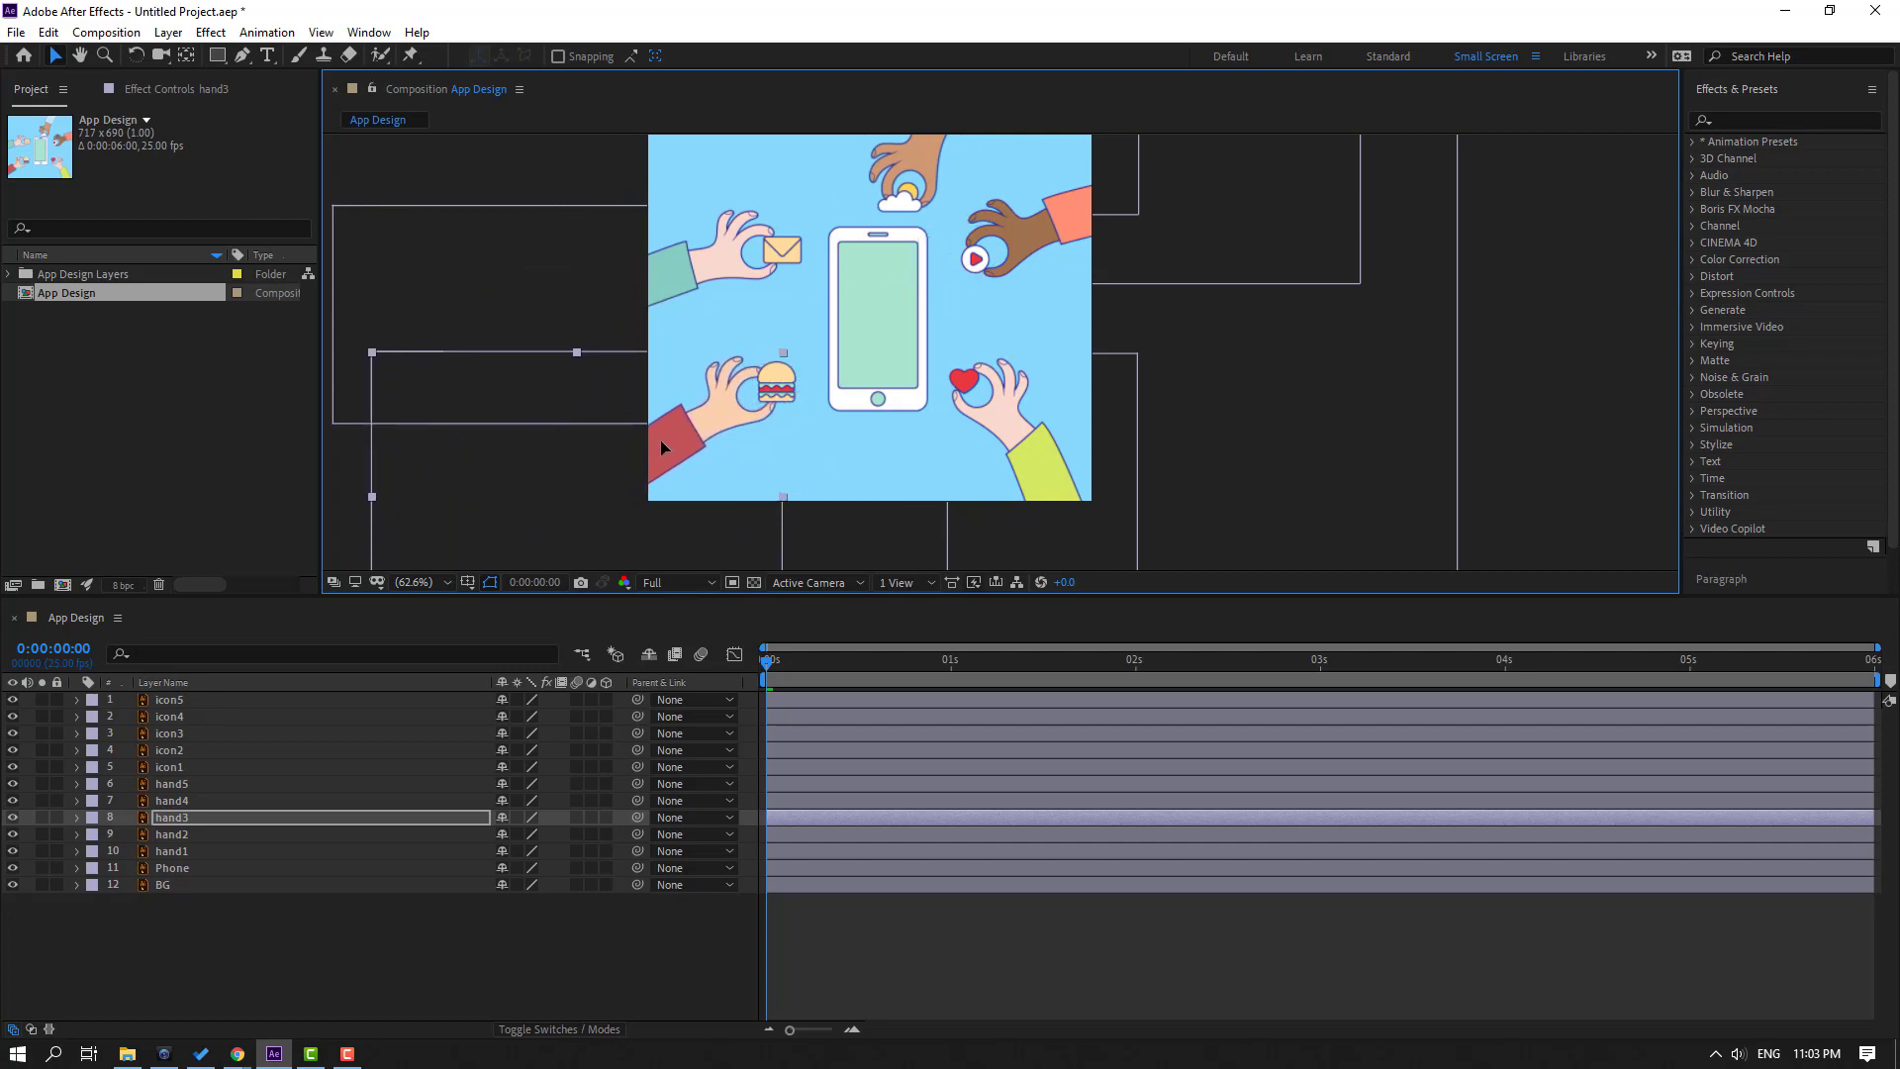
Place hand2's anchor point at the end of its green sleeve and return the hand to the envelope icon.
left_click(704, 265)
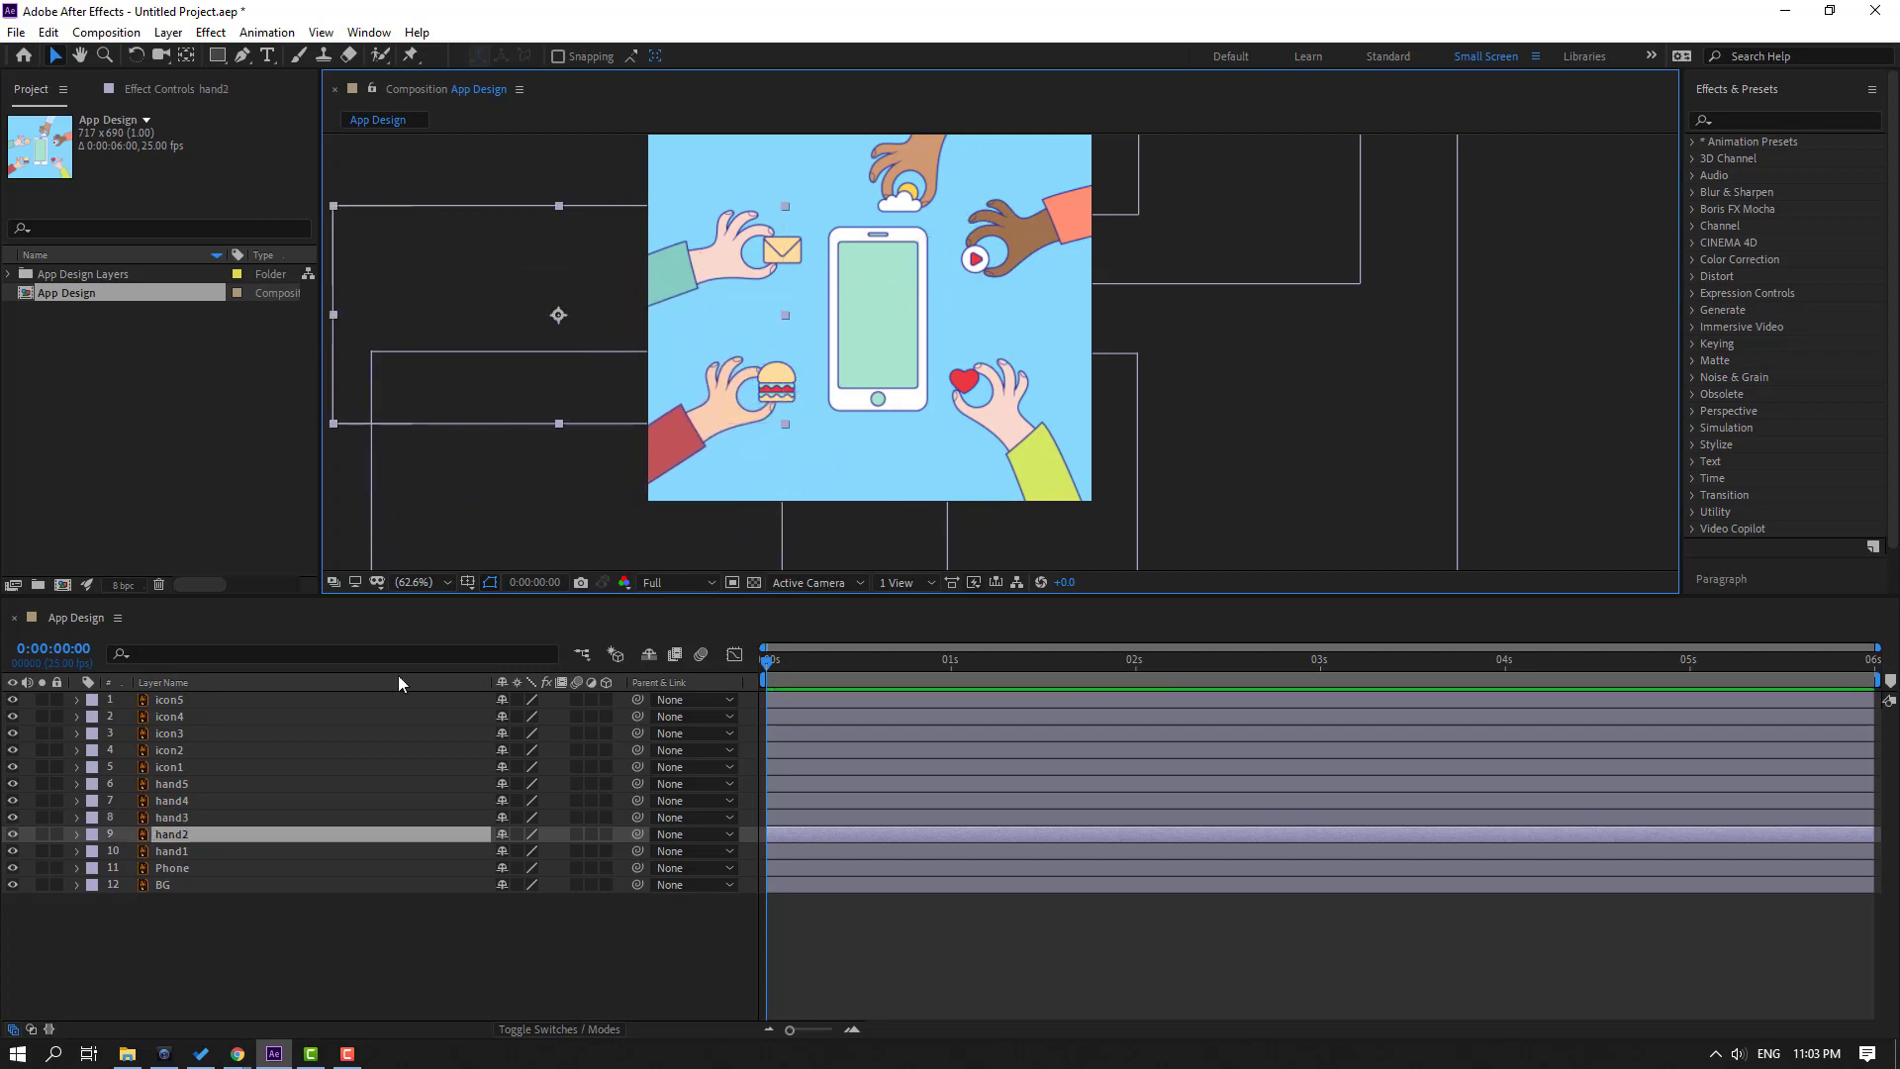
left_click_drag(667, 277, 999, 209)
left_click(185, 55)
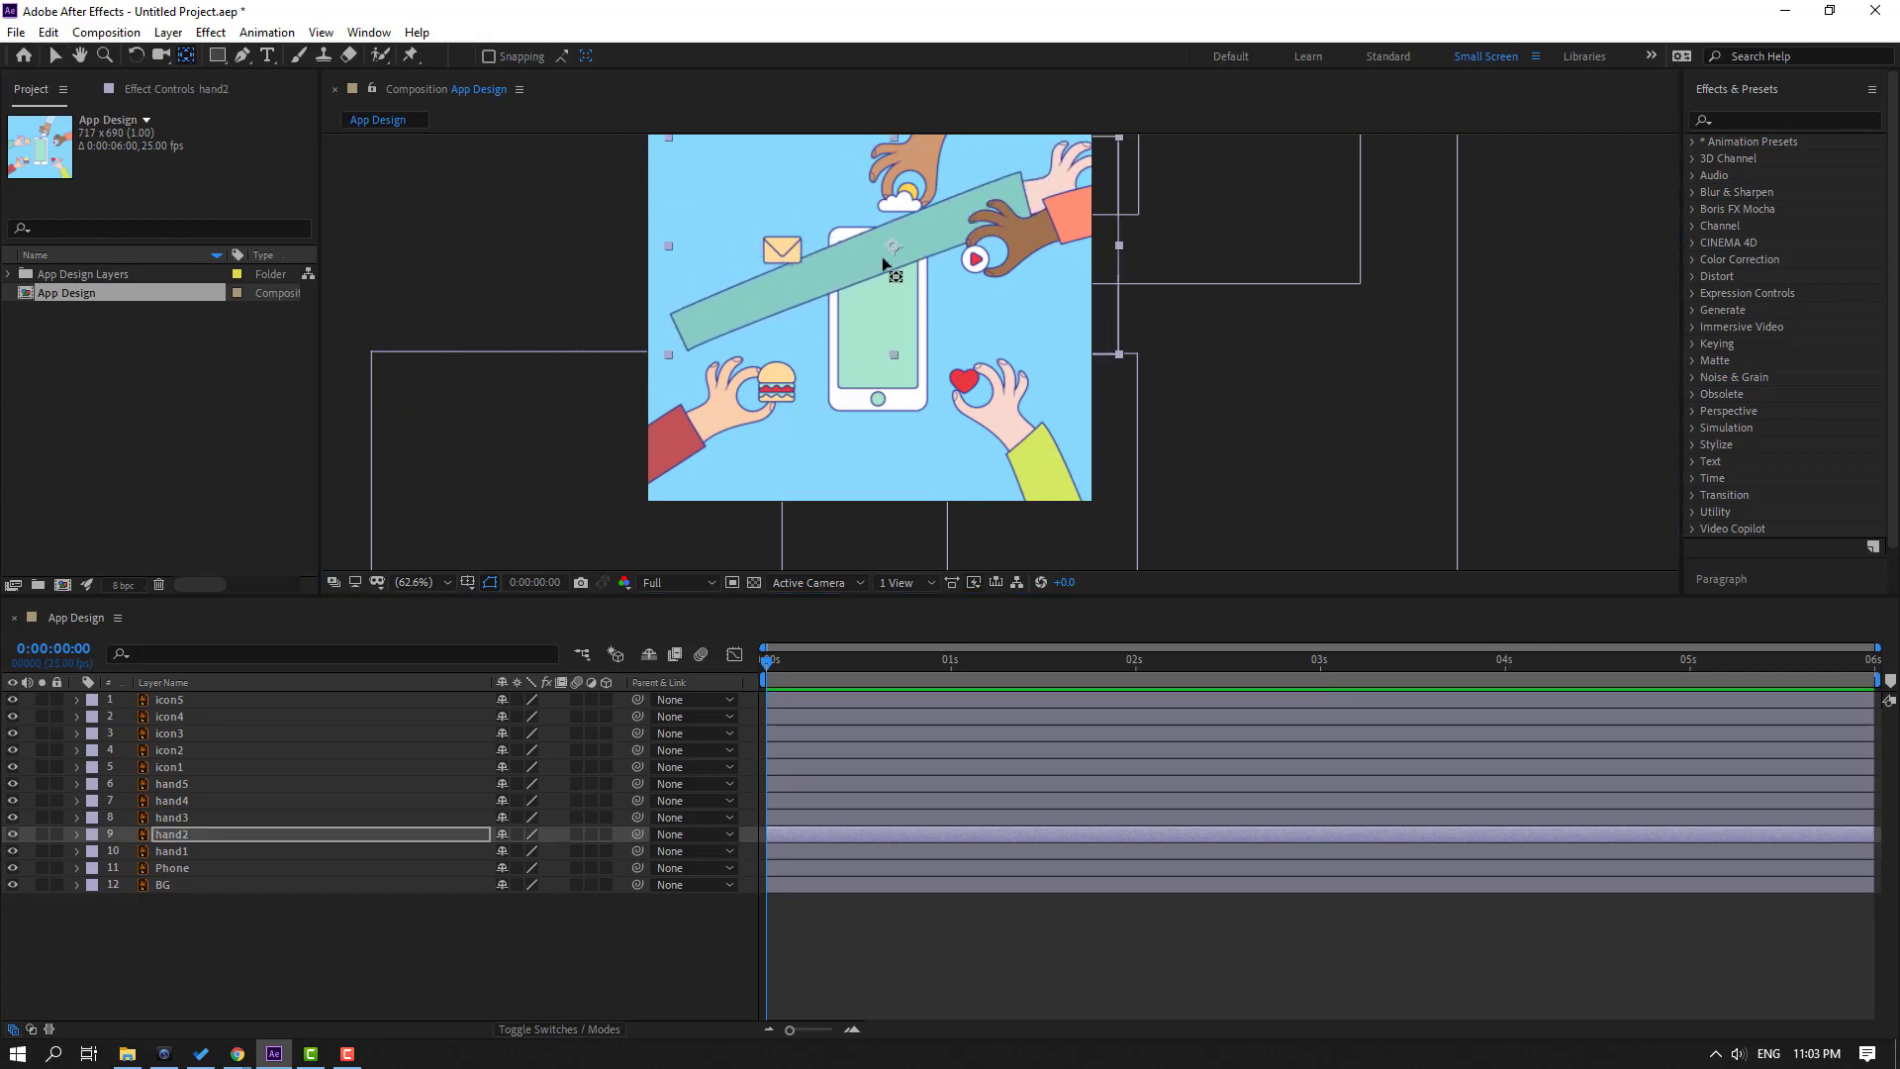
left_click_drag(882, 264, 689, 335)
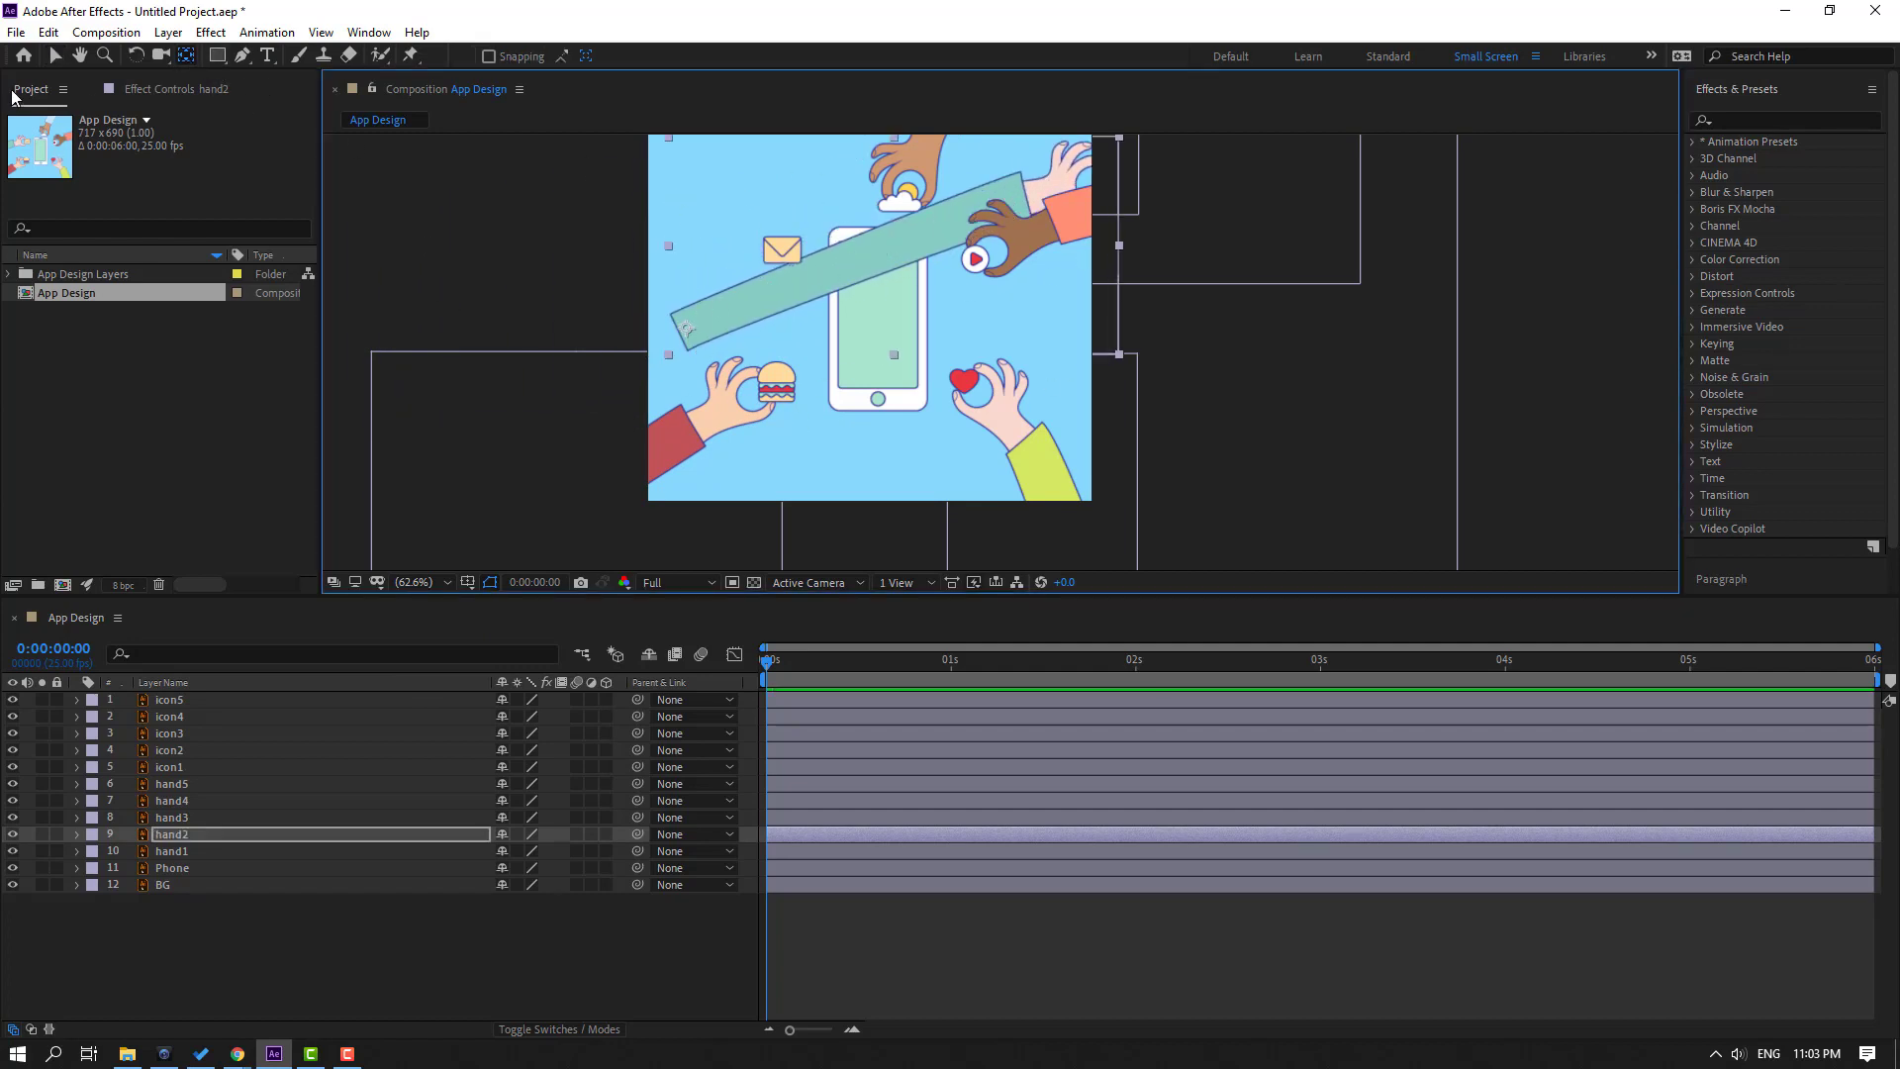
left_click(56, 58)
left_click_drag(923, 229, 576, 315)
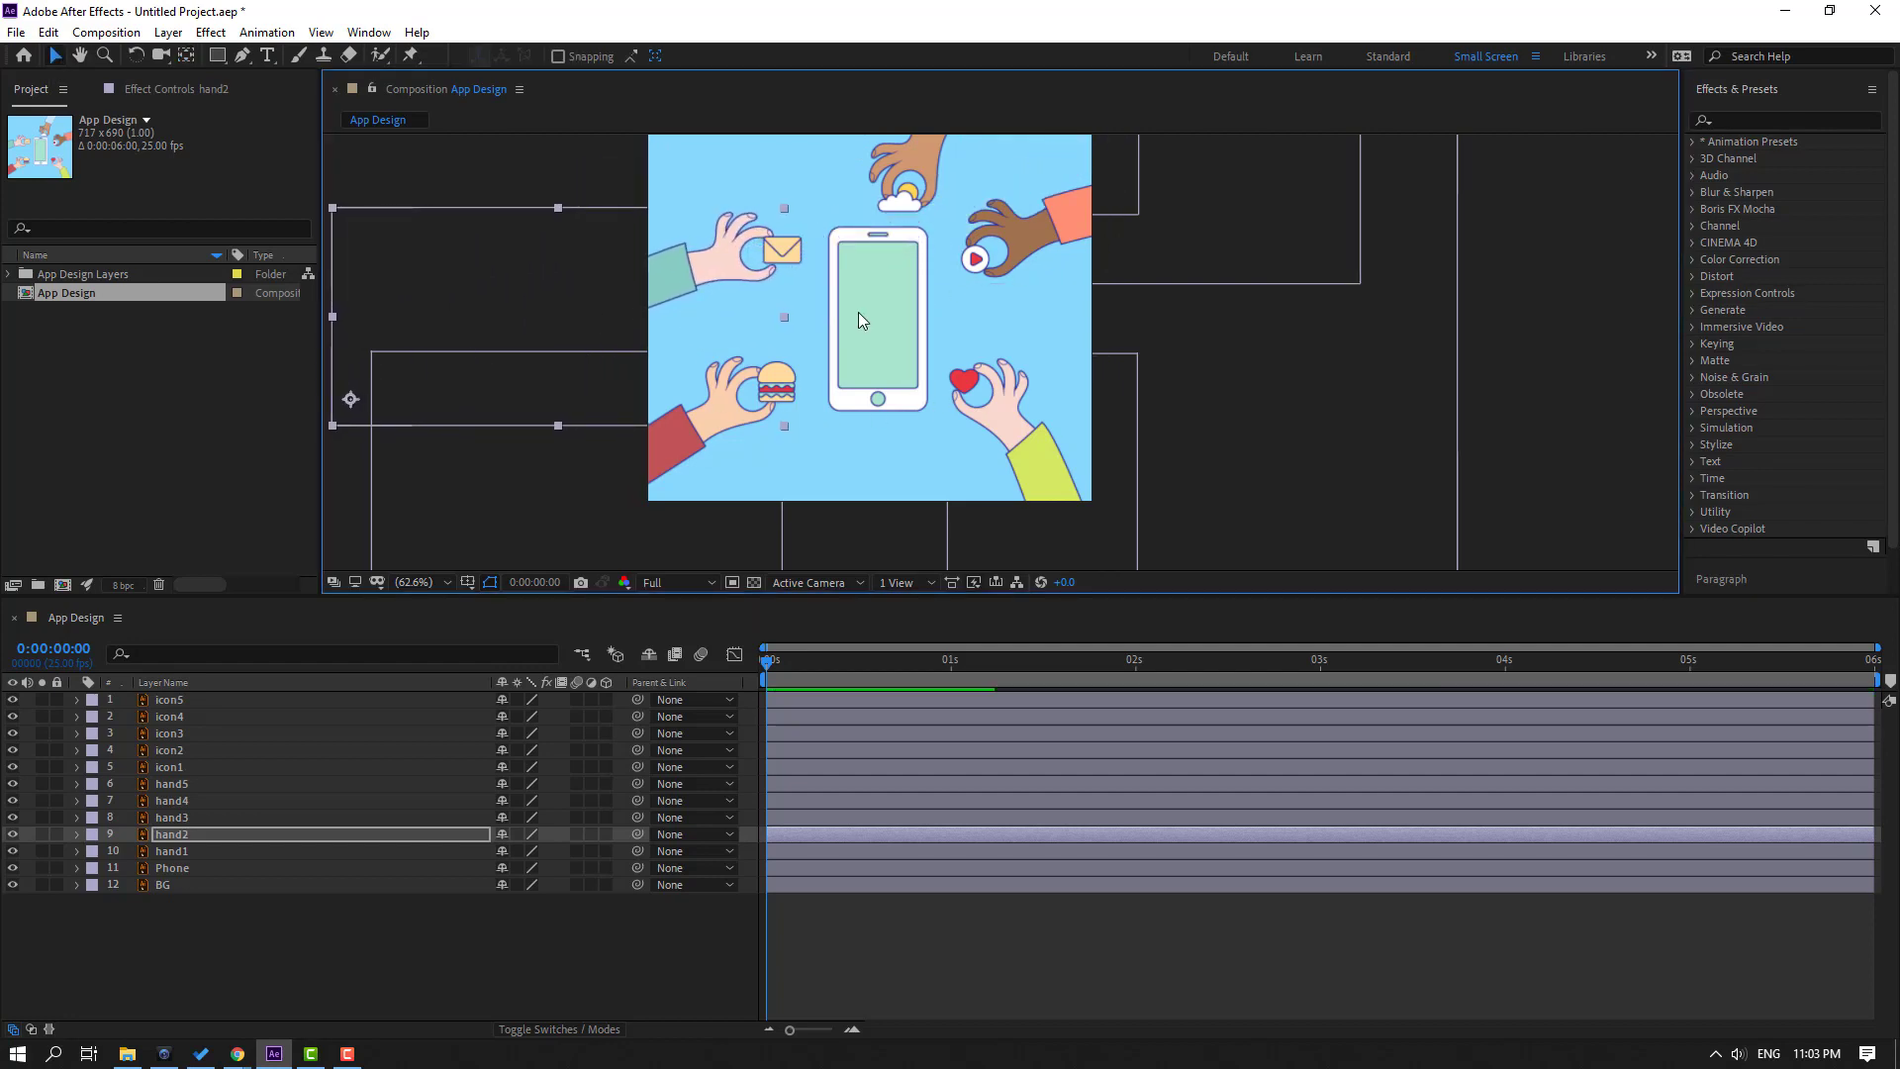
Place hand4's anchor point at the end of its orange sleeve and return the hand to the play icon.
left_click_drag(1047, 230, 661, 327)
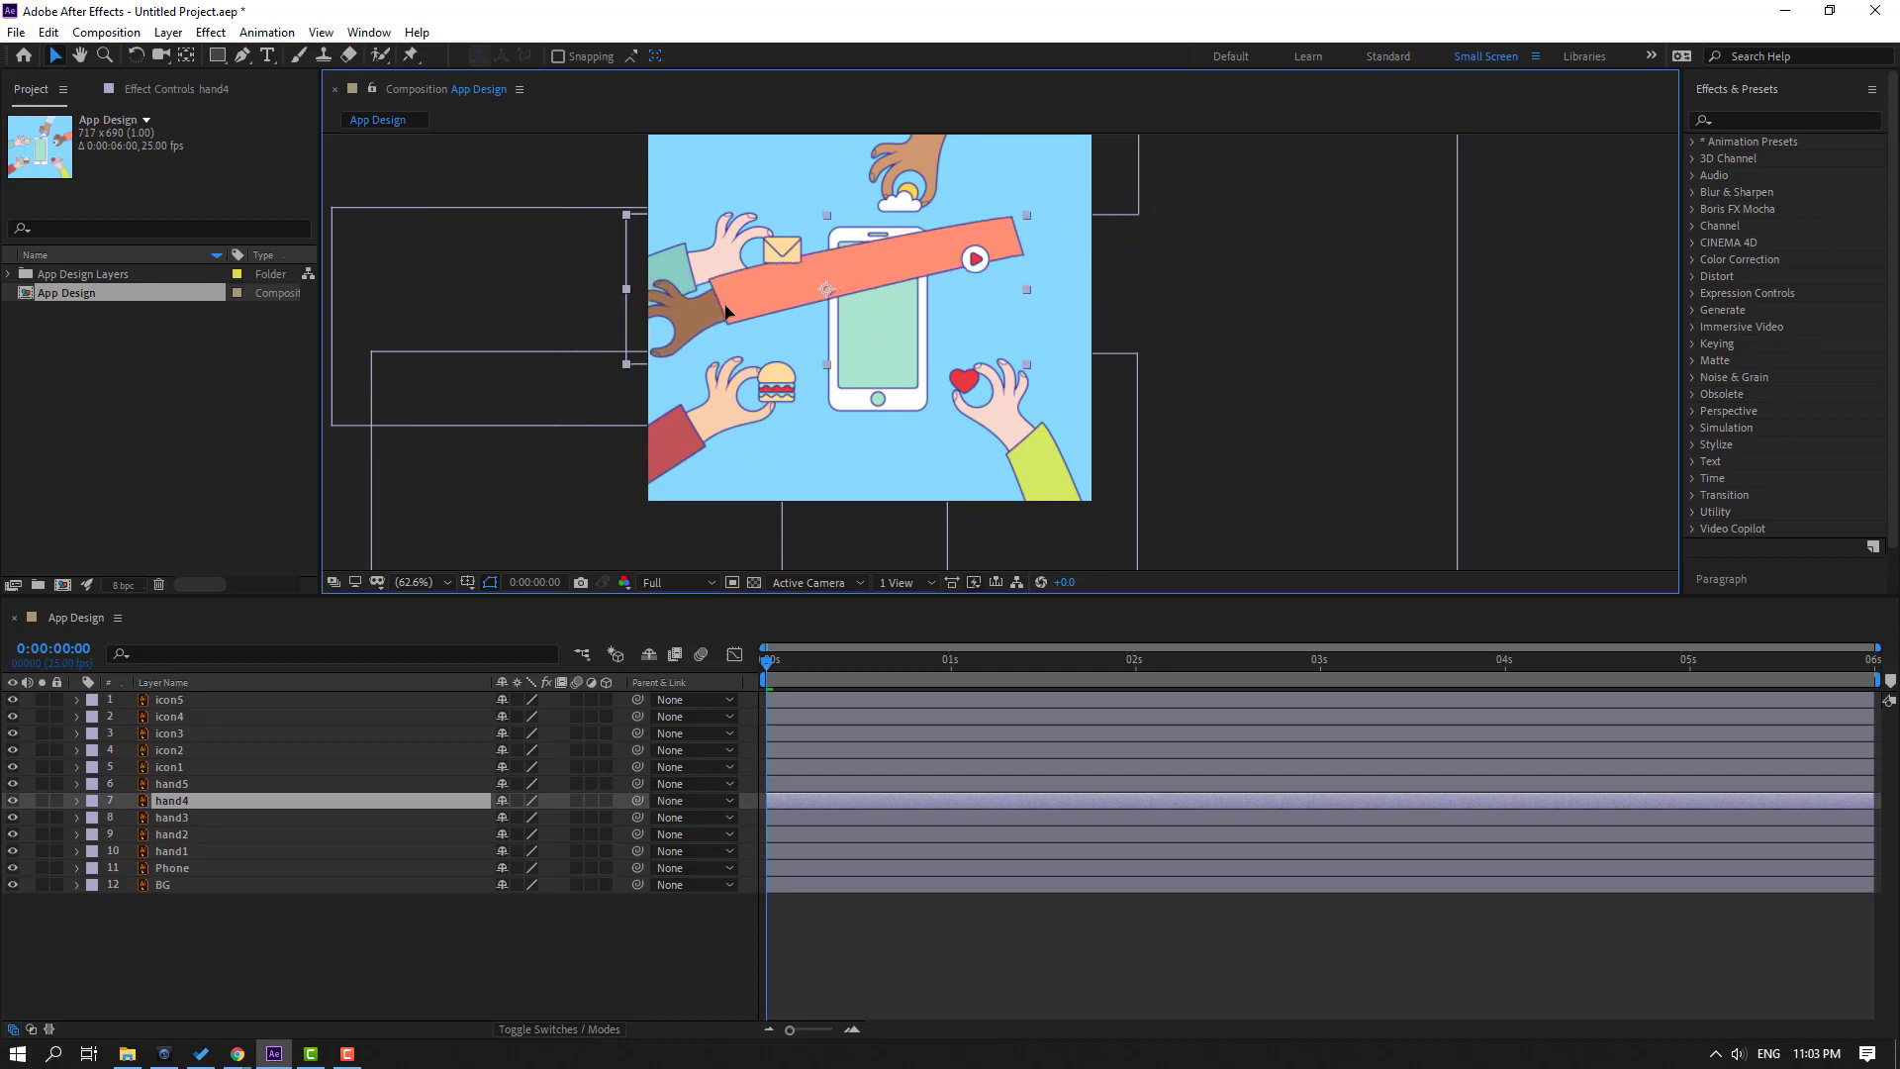
left_click(184, 55)
left_click_drag(834, 297, 989, 250)
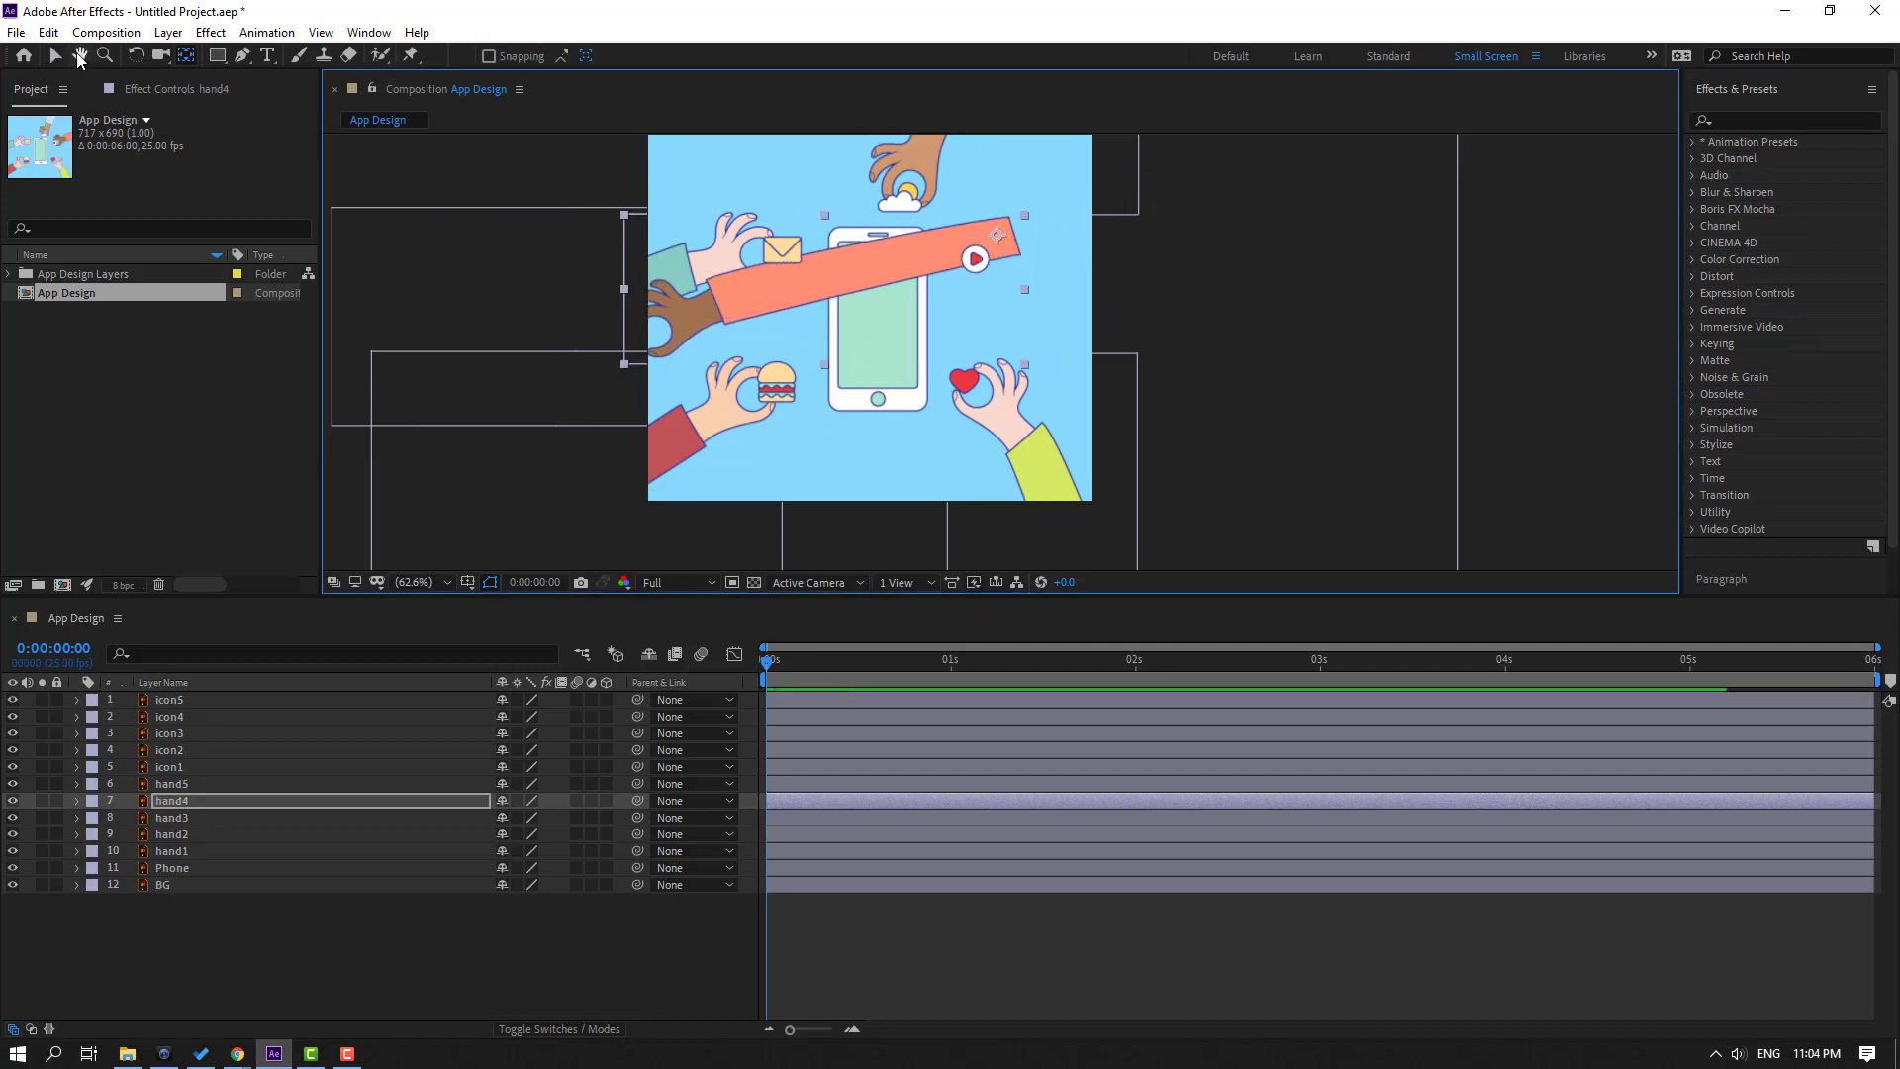
left_click(67, 58)
left_click_drag(722, 295, 1032, 245)
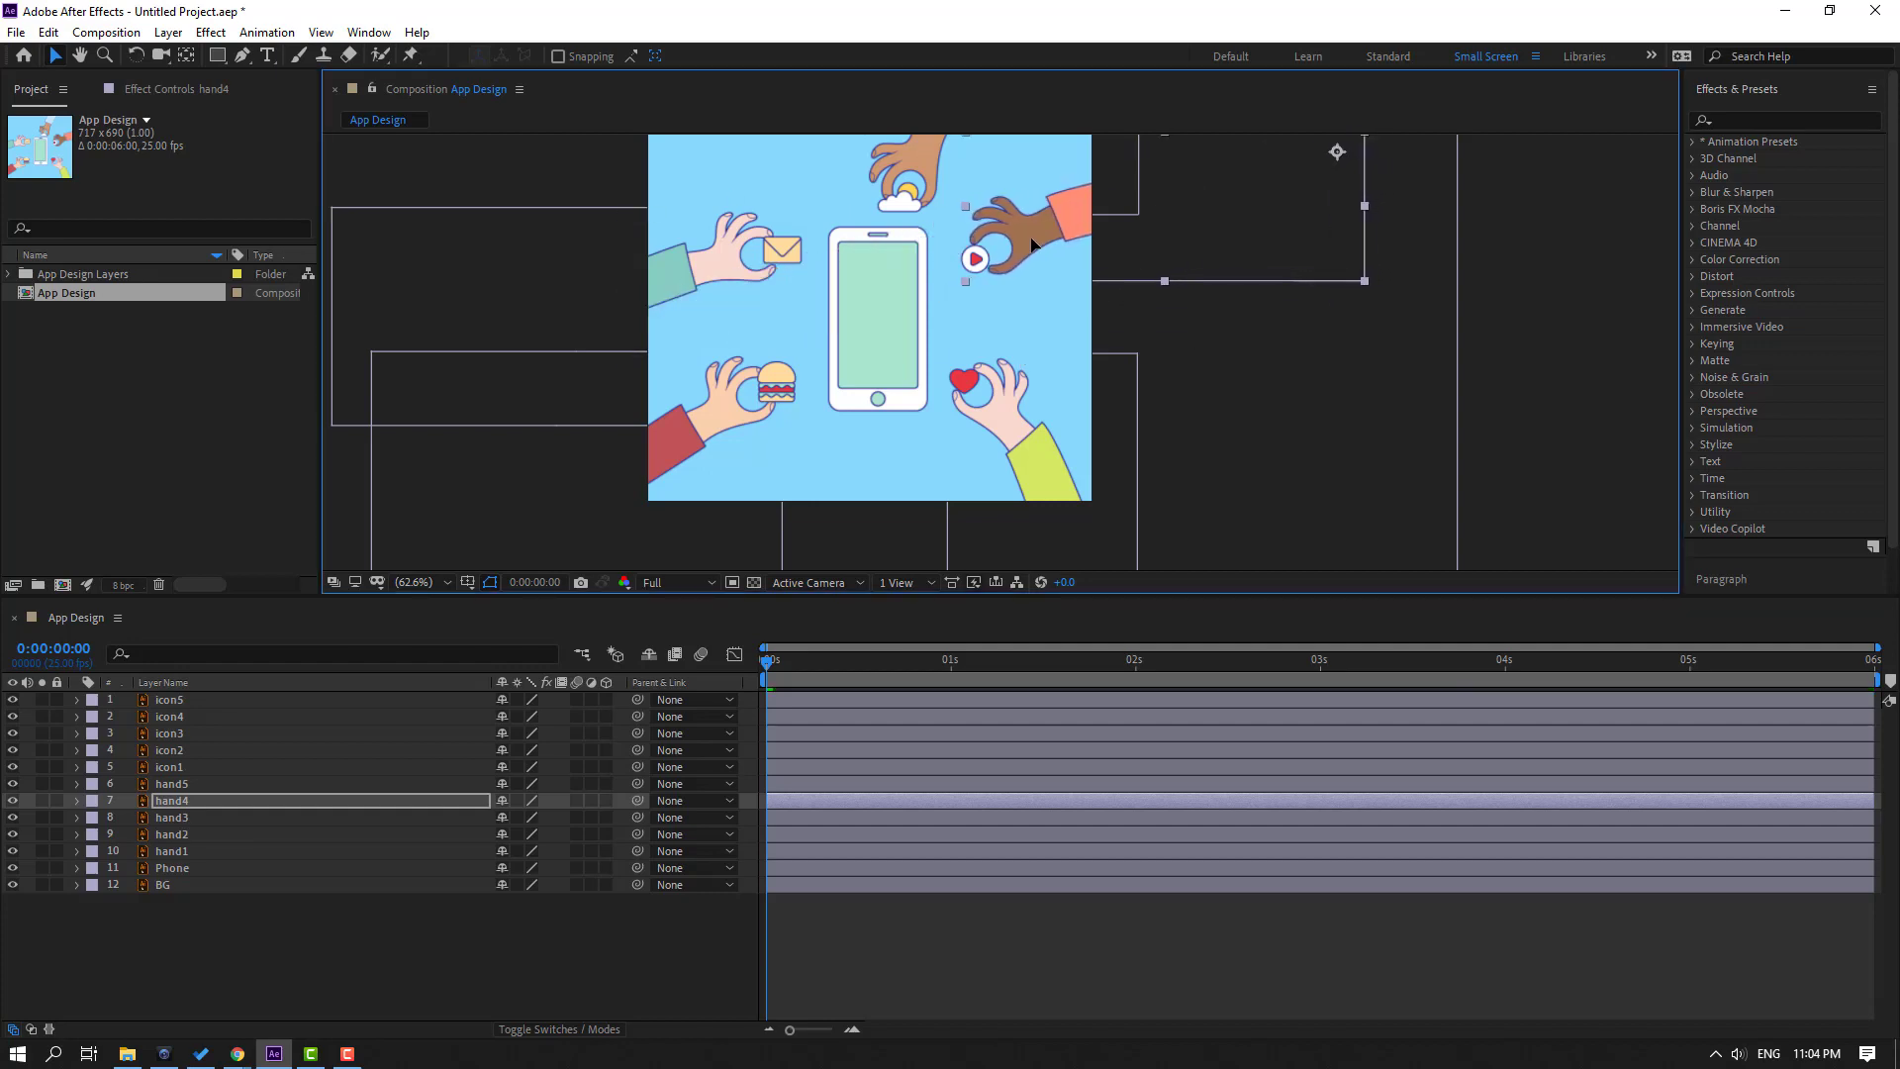
Place hand5's anchor point at the end of its light blue sleeve and return the hand to the cloud icon.
left_click(930, 158)
left_click_drag(922, 145, 752, 391)
left_click(187, 56)
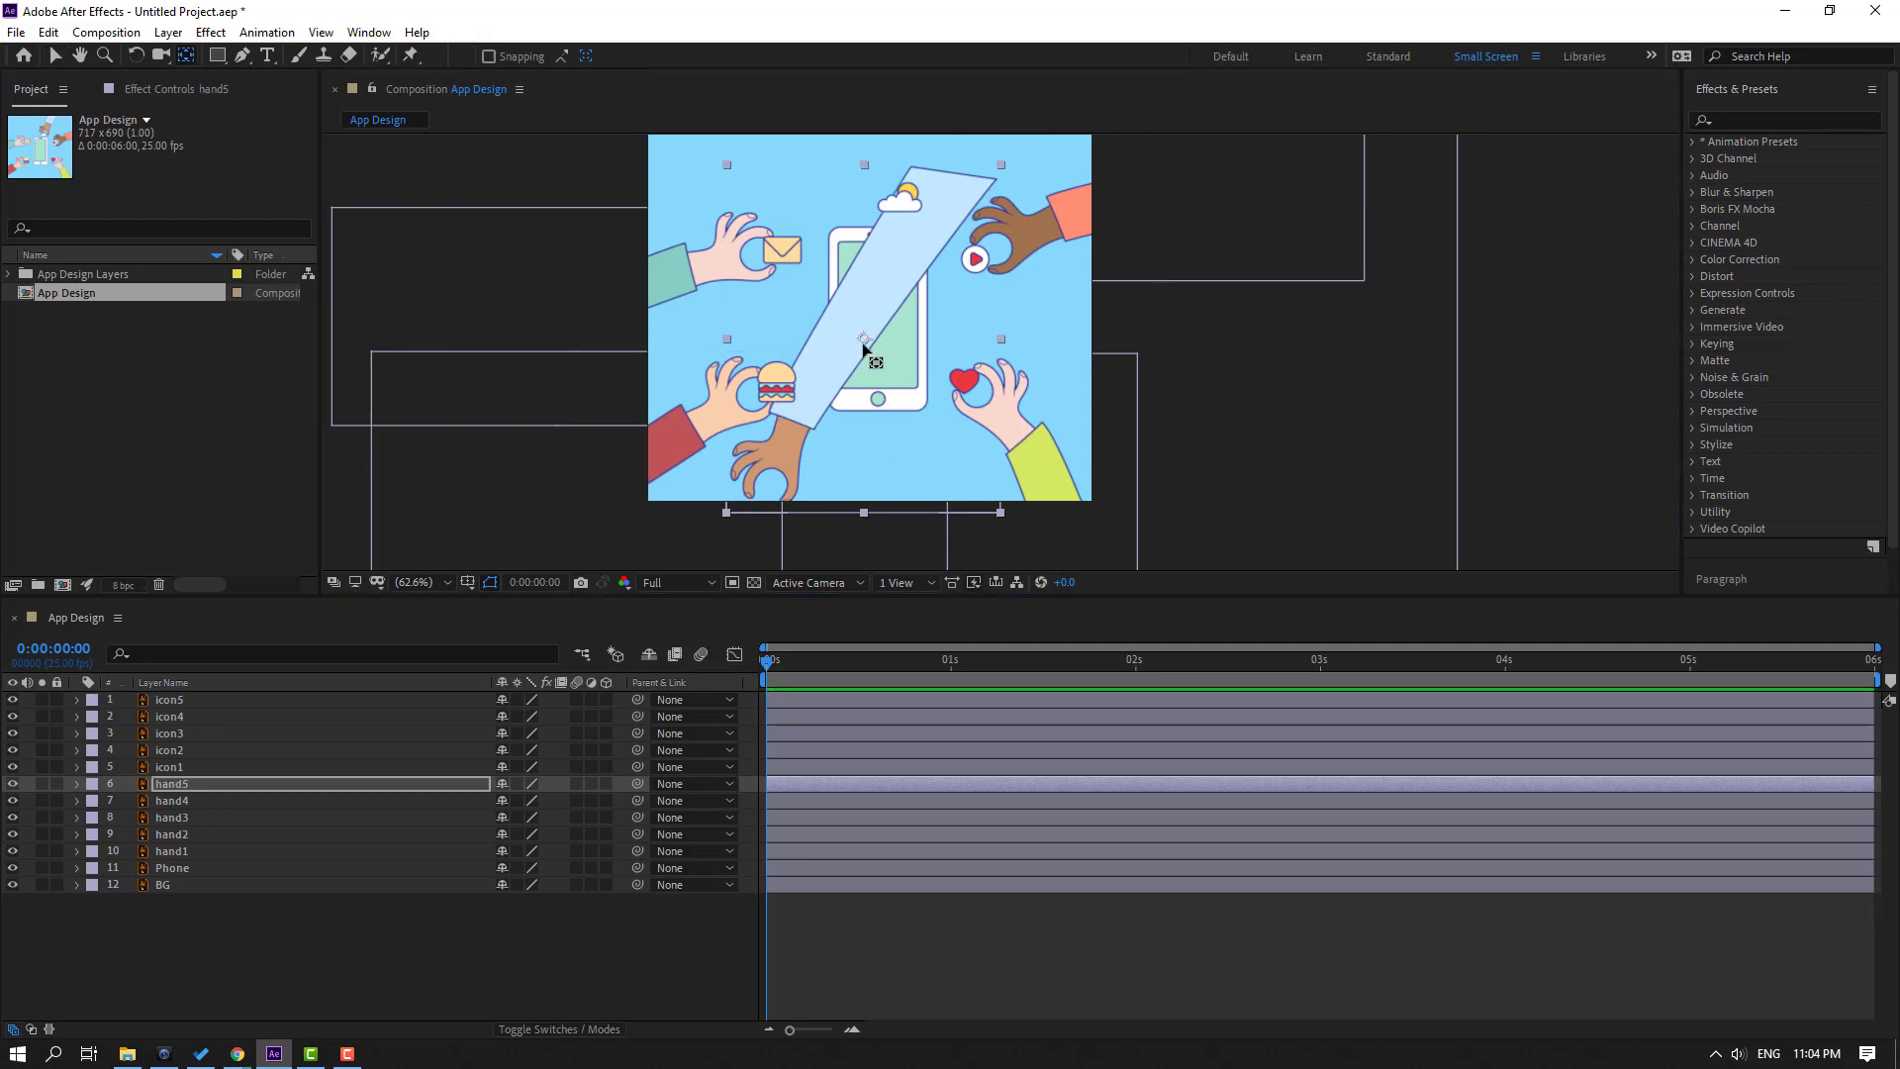
left_click_drag(863, 339, 946, 184)
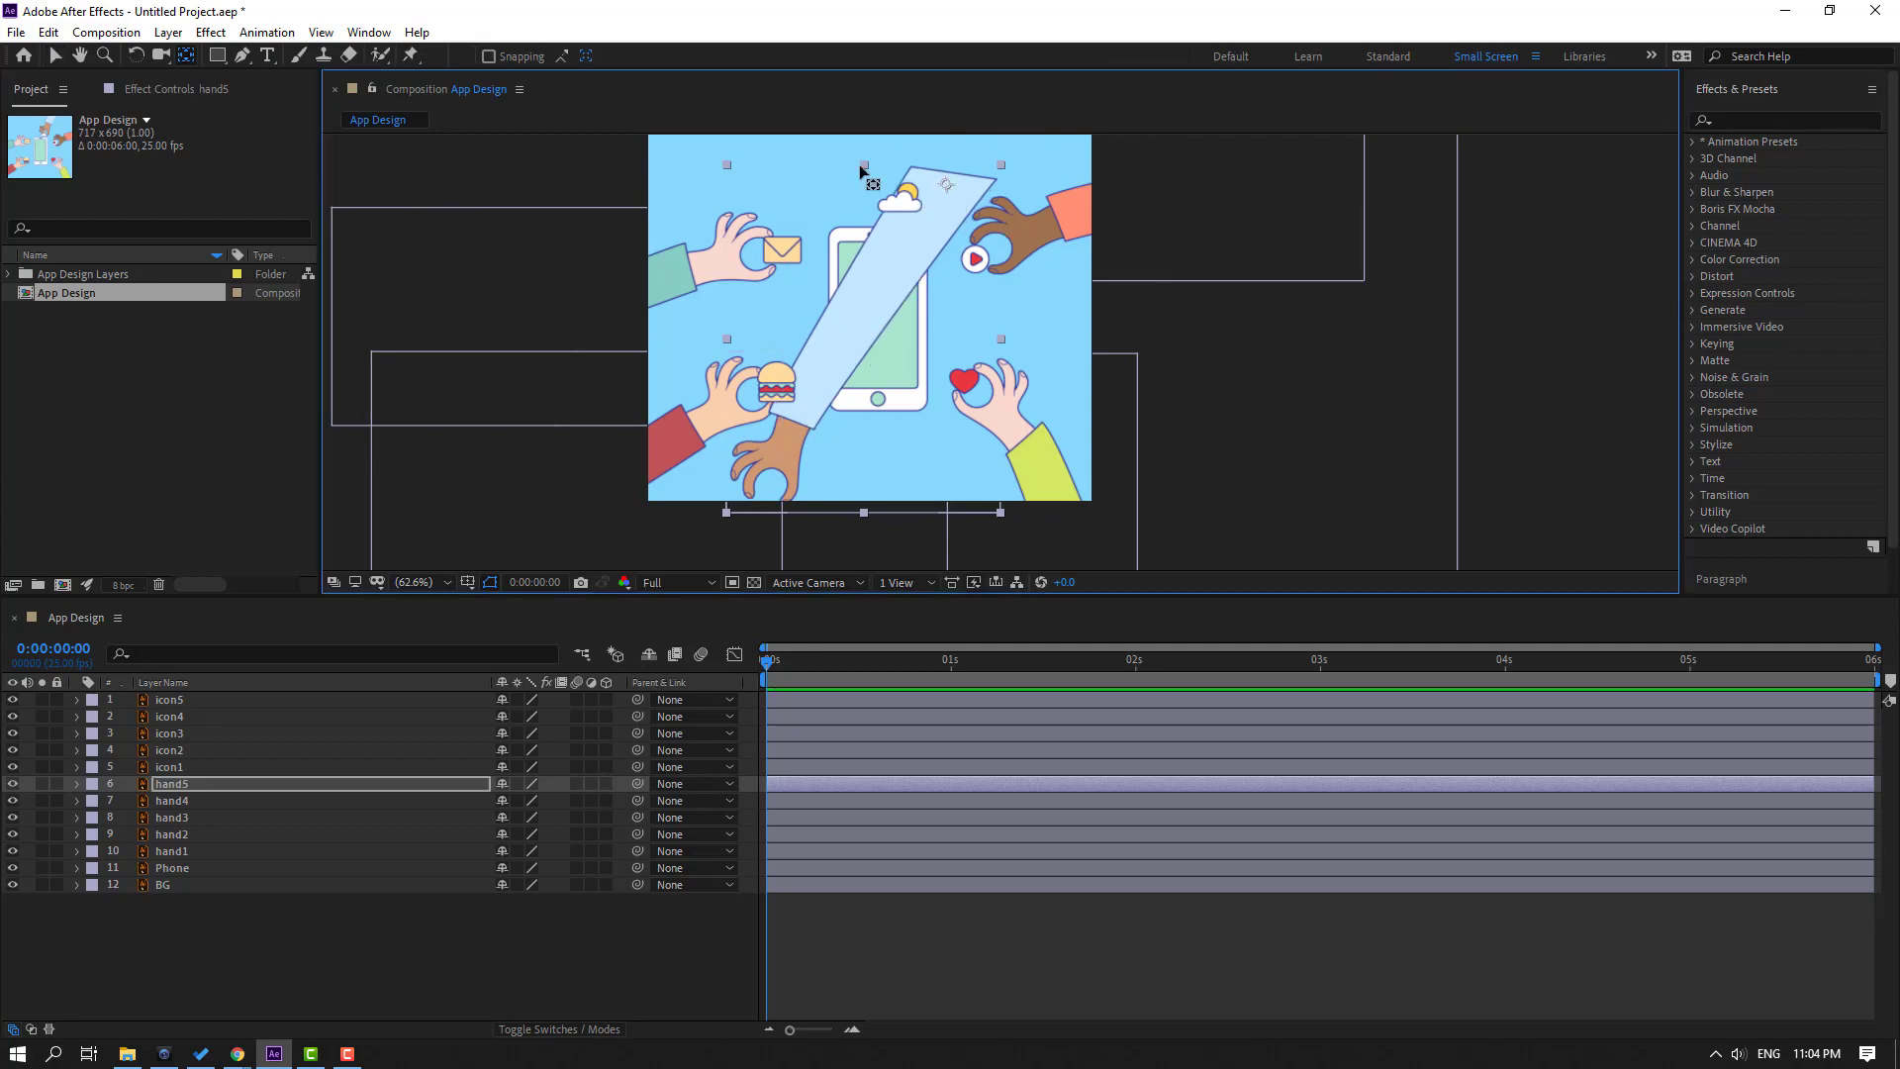
left_click(54, 55)
left_click_drag(758, 451, 903, 163)
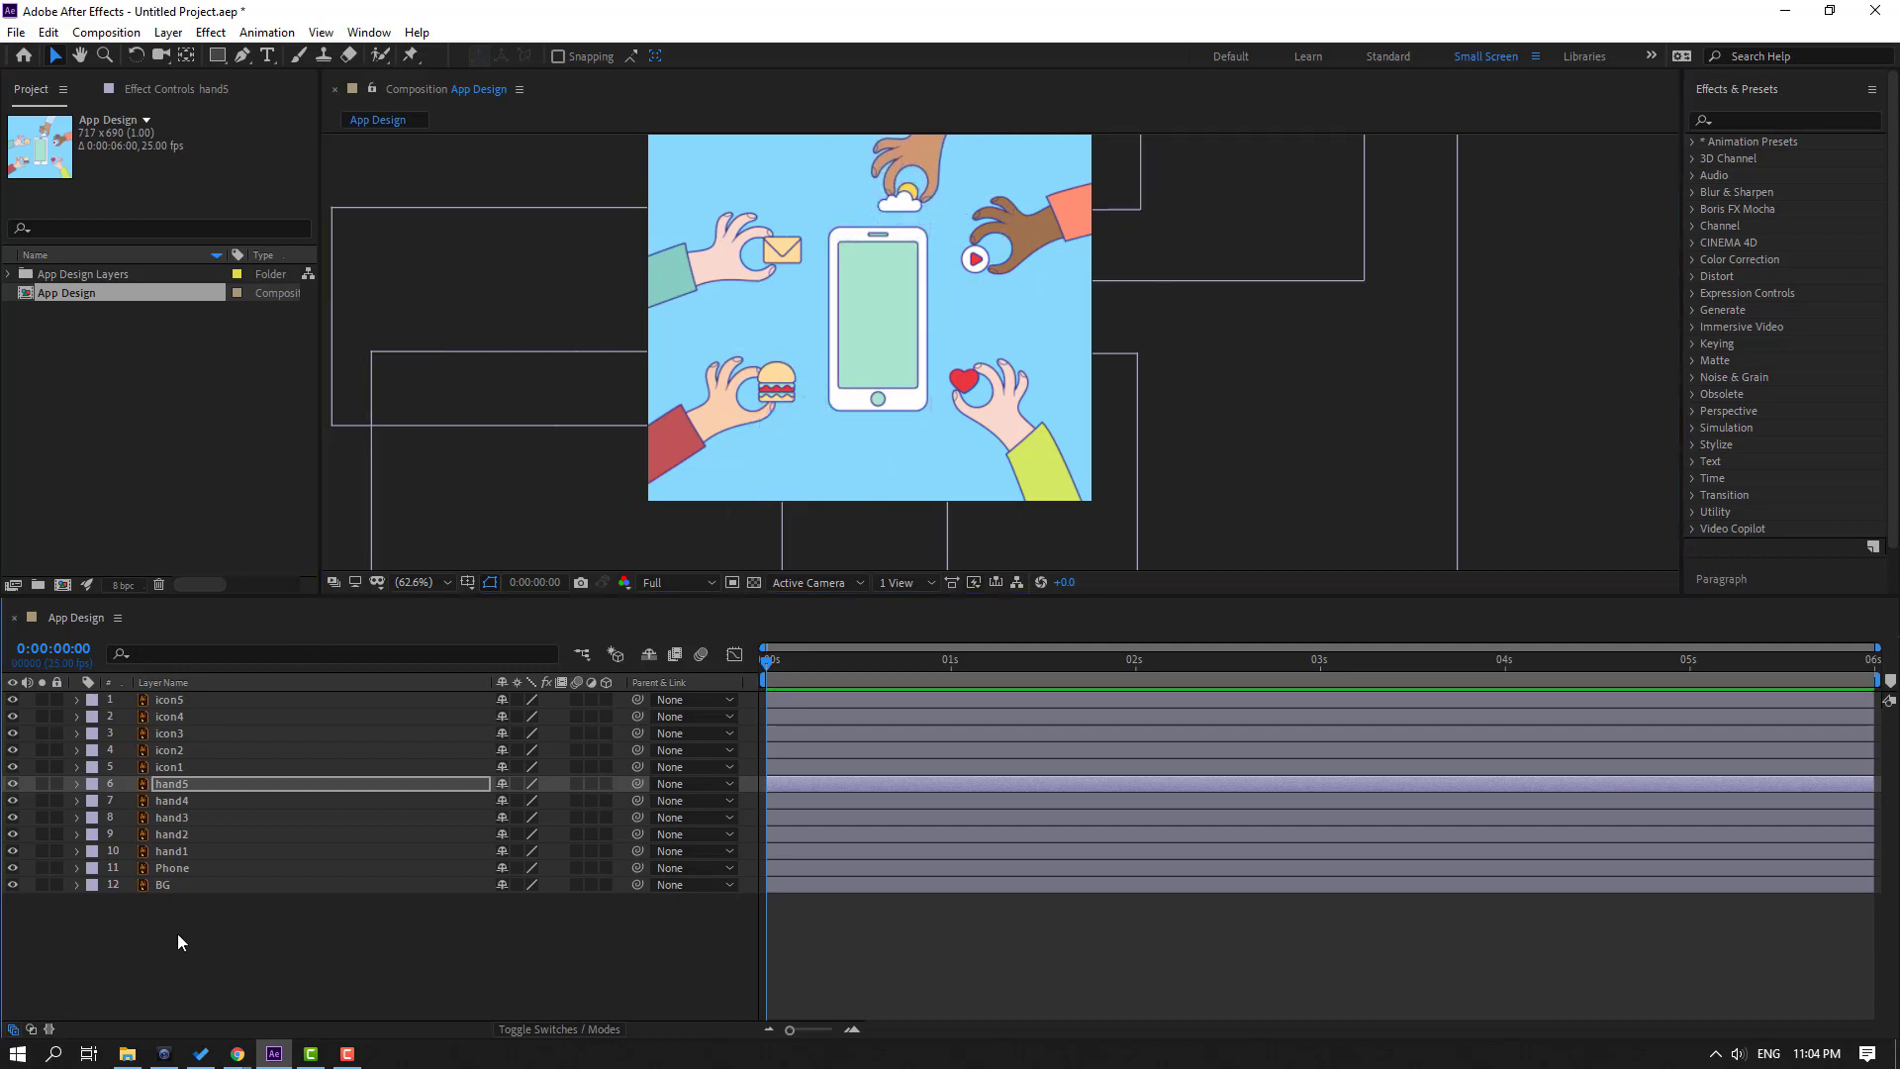
Parent each icon layer to its matching hand: icon1 to hand1, icon2 to hand2, icon3 to hand3, icon4 to hand4, icon5 to hand5.
left_click(176, 934)
left_click(204, 765)
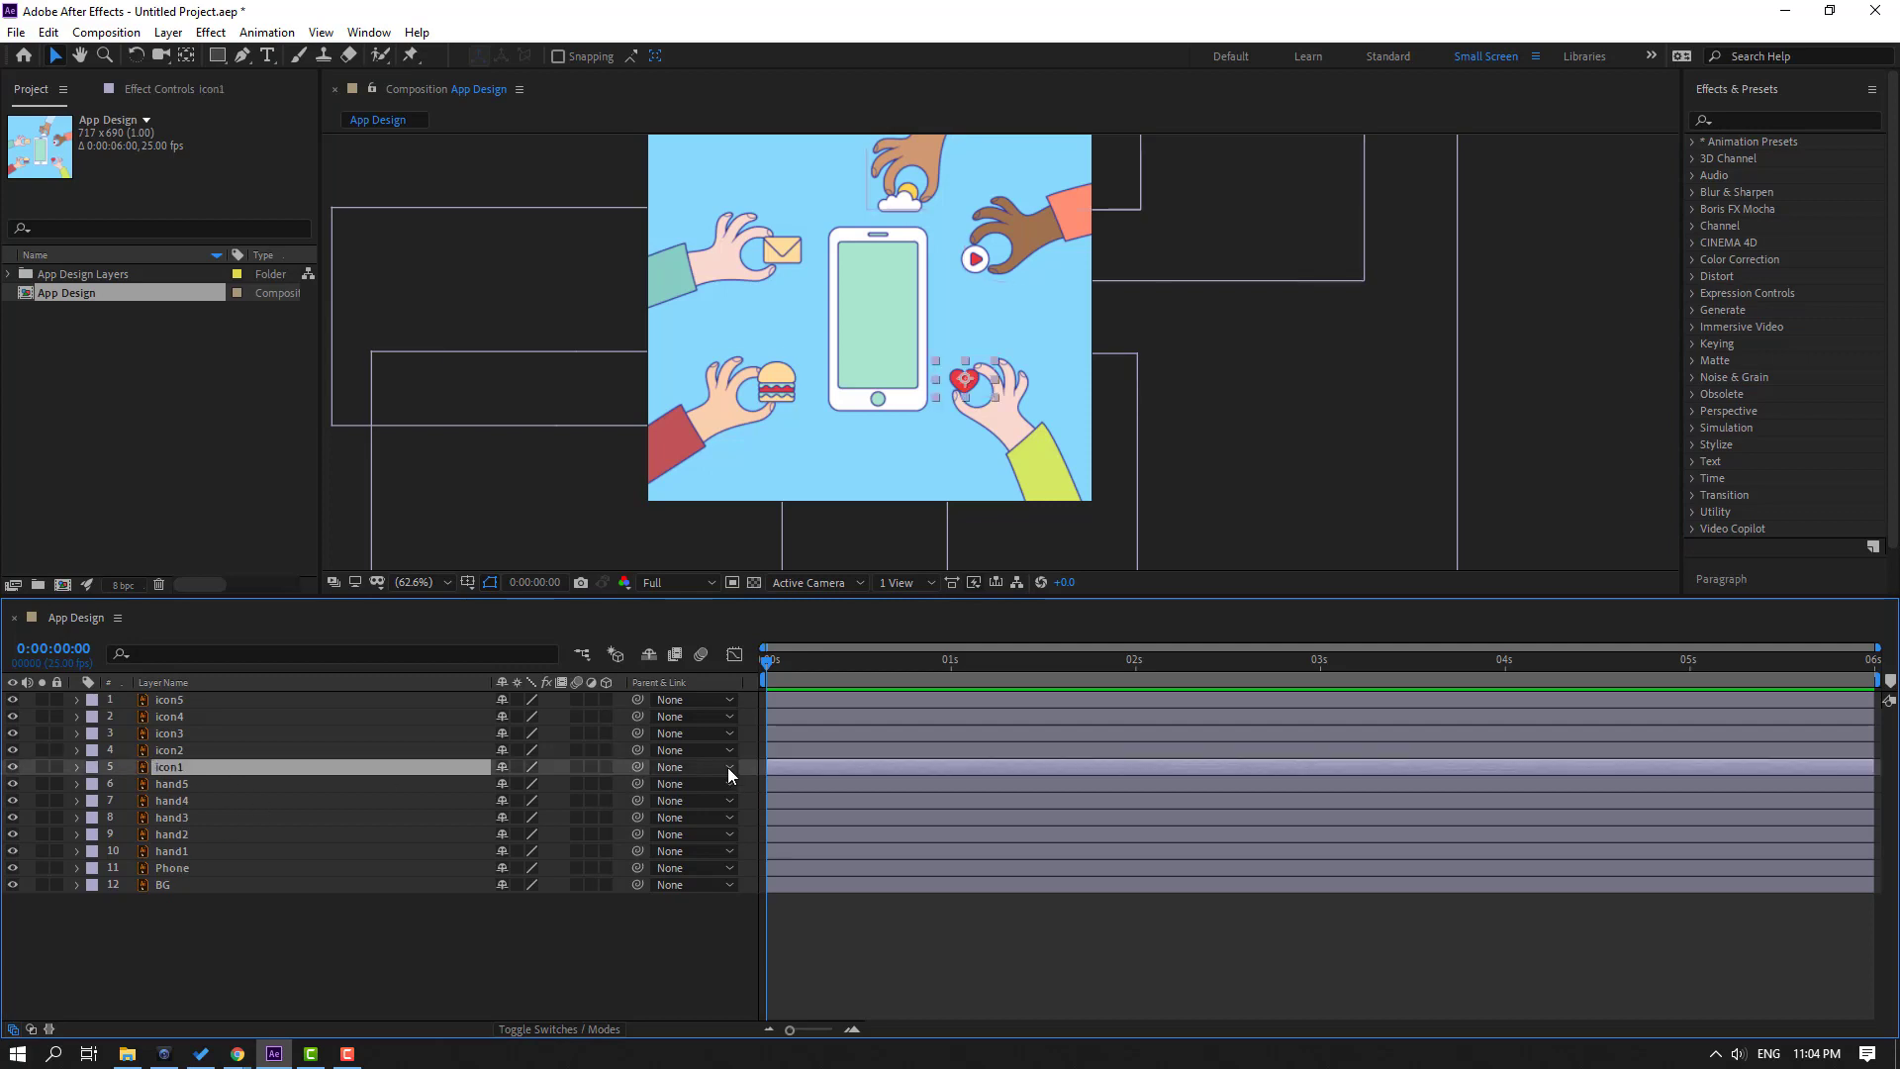
left_click_drag(639, 770, 198, 851)
left_click(176, 750)
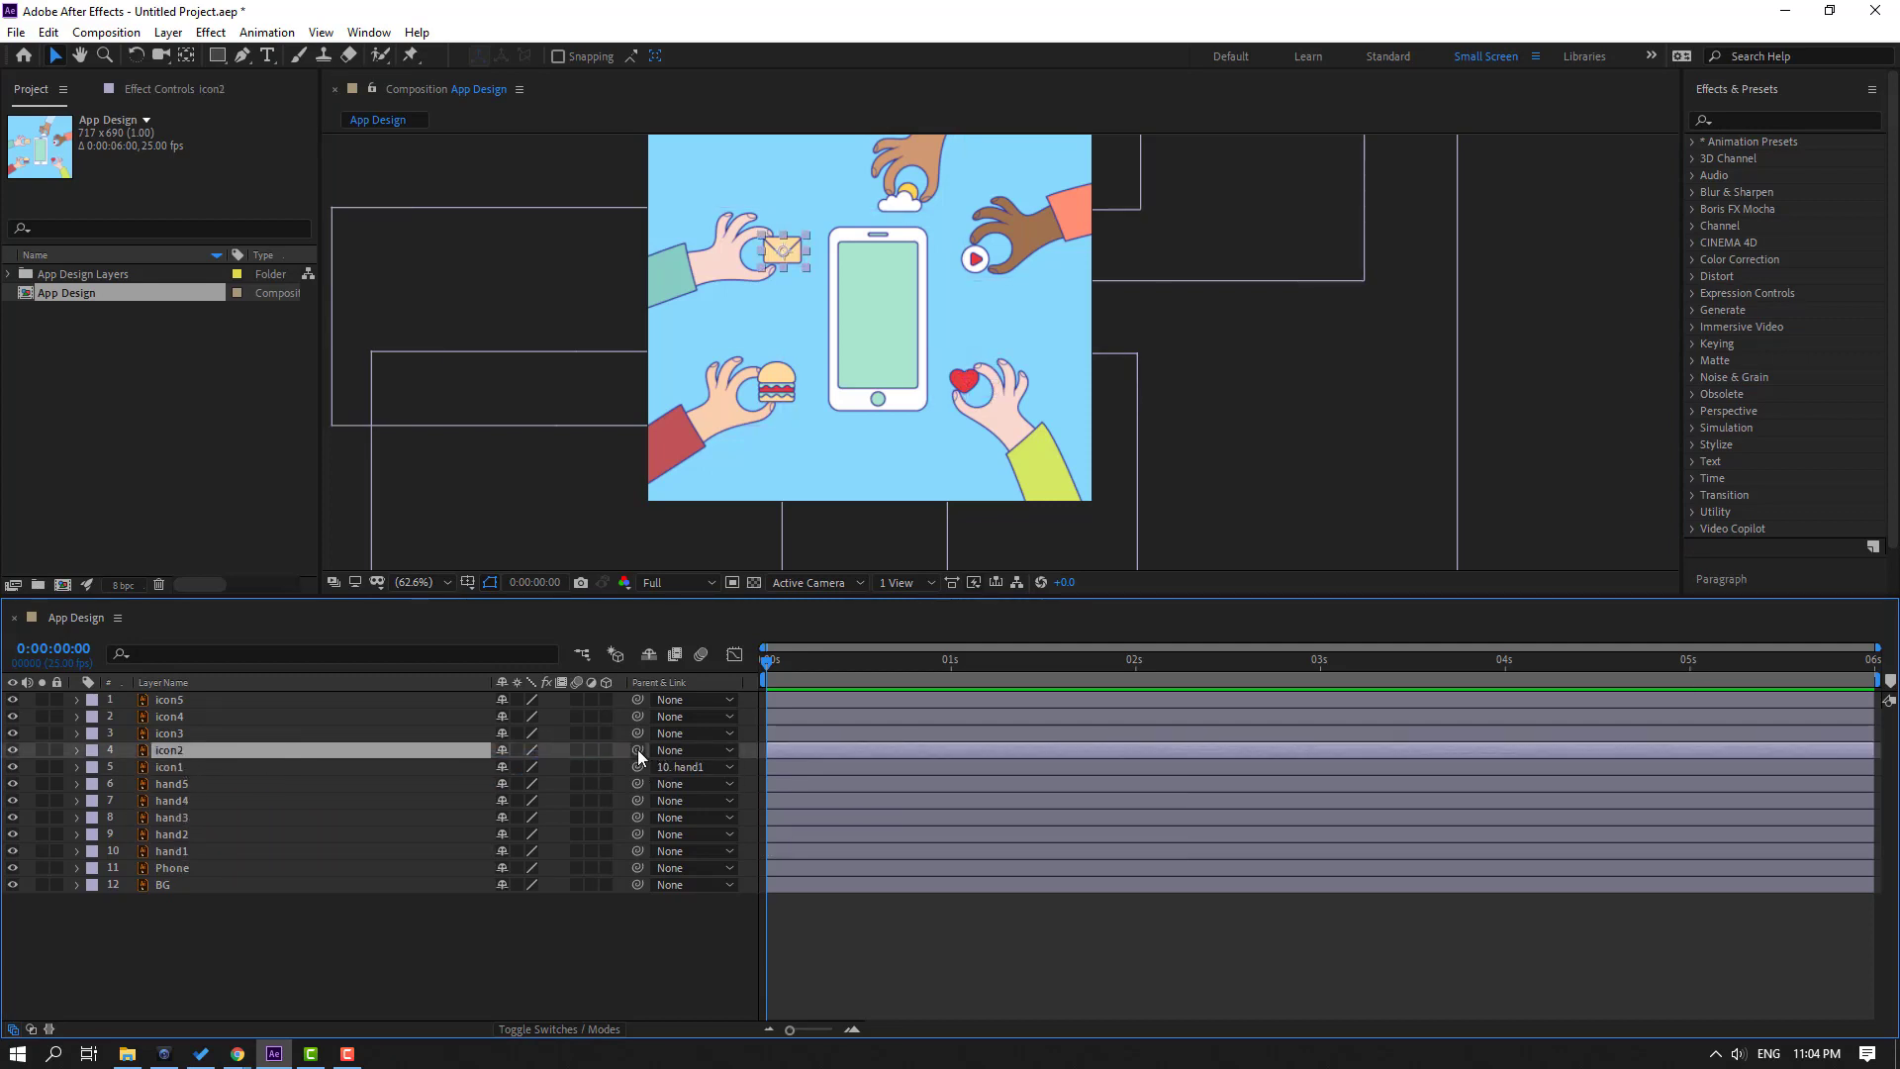
left_click_drag(638, 750, 202, 834)
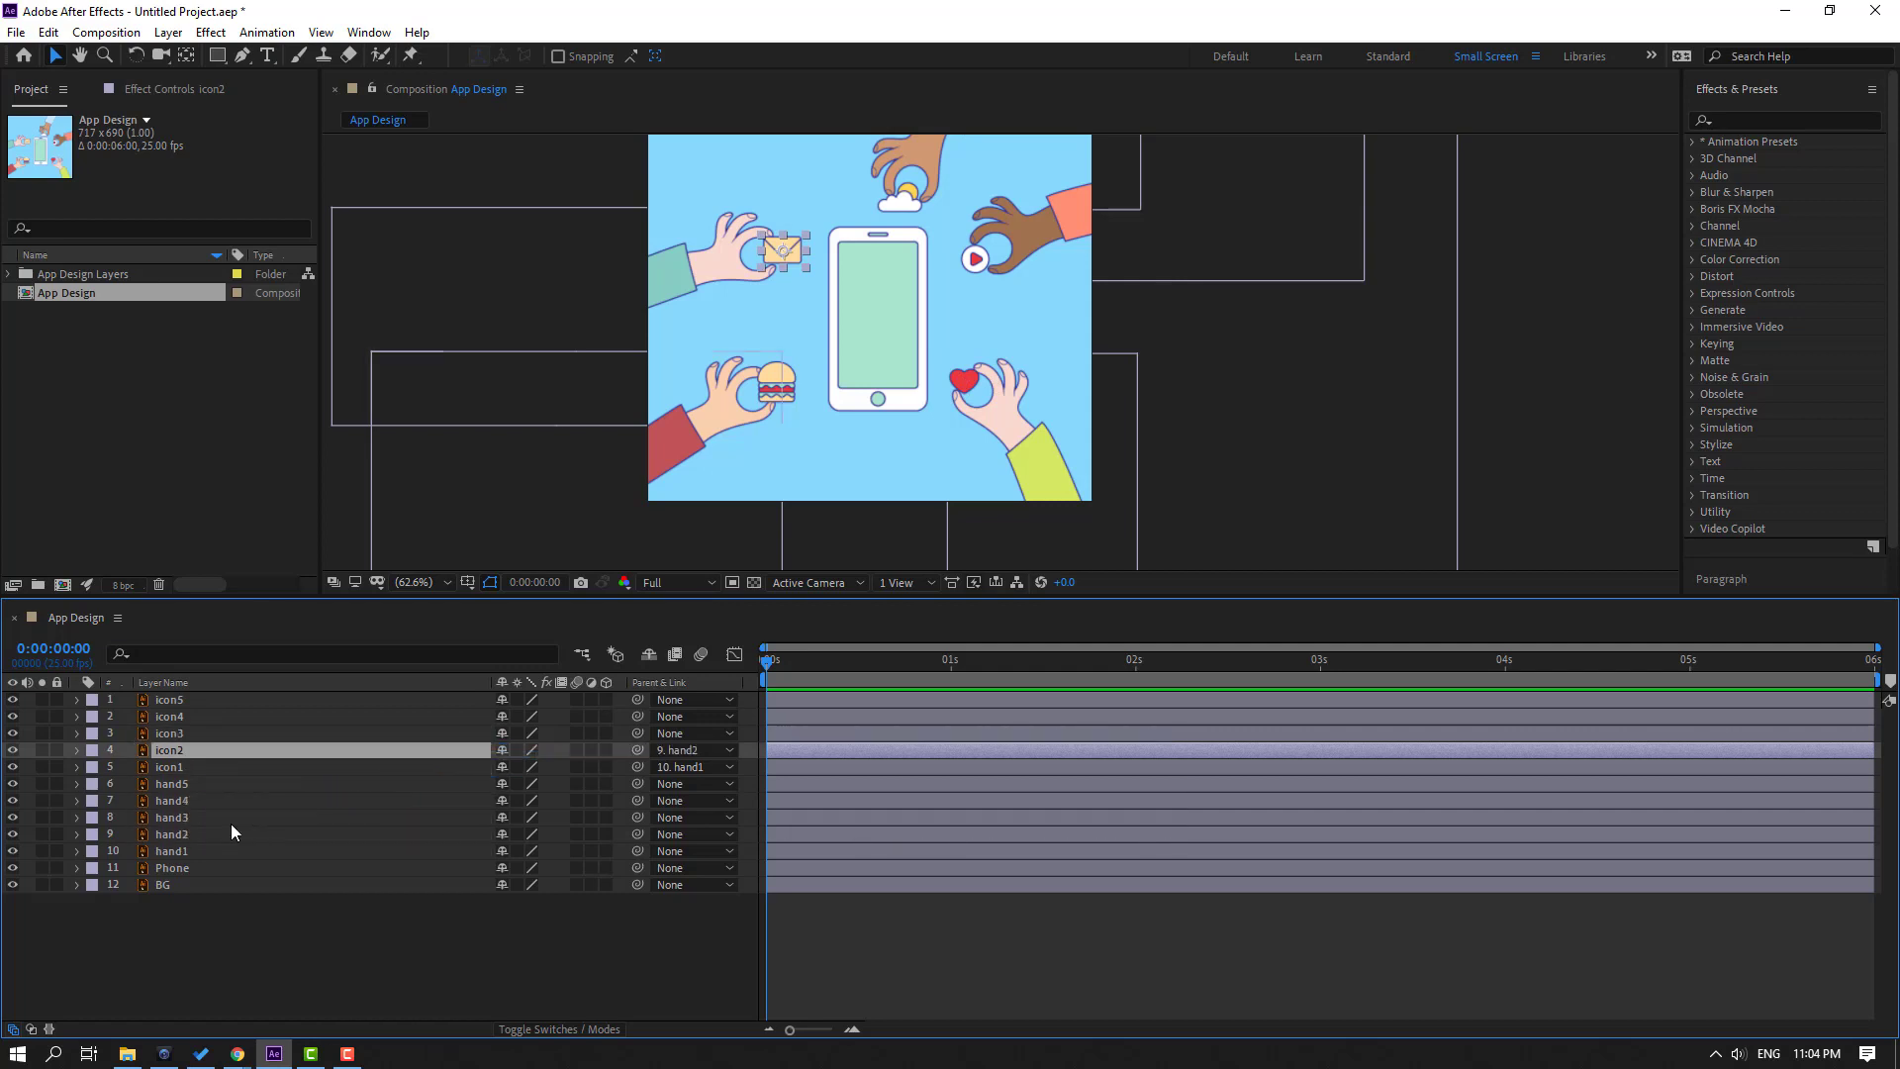
left_click(176, 732)
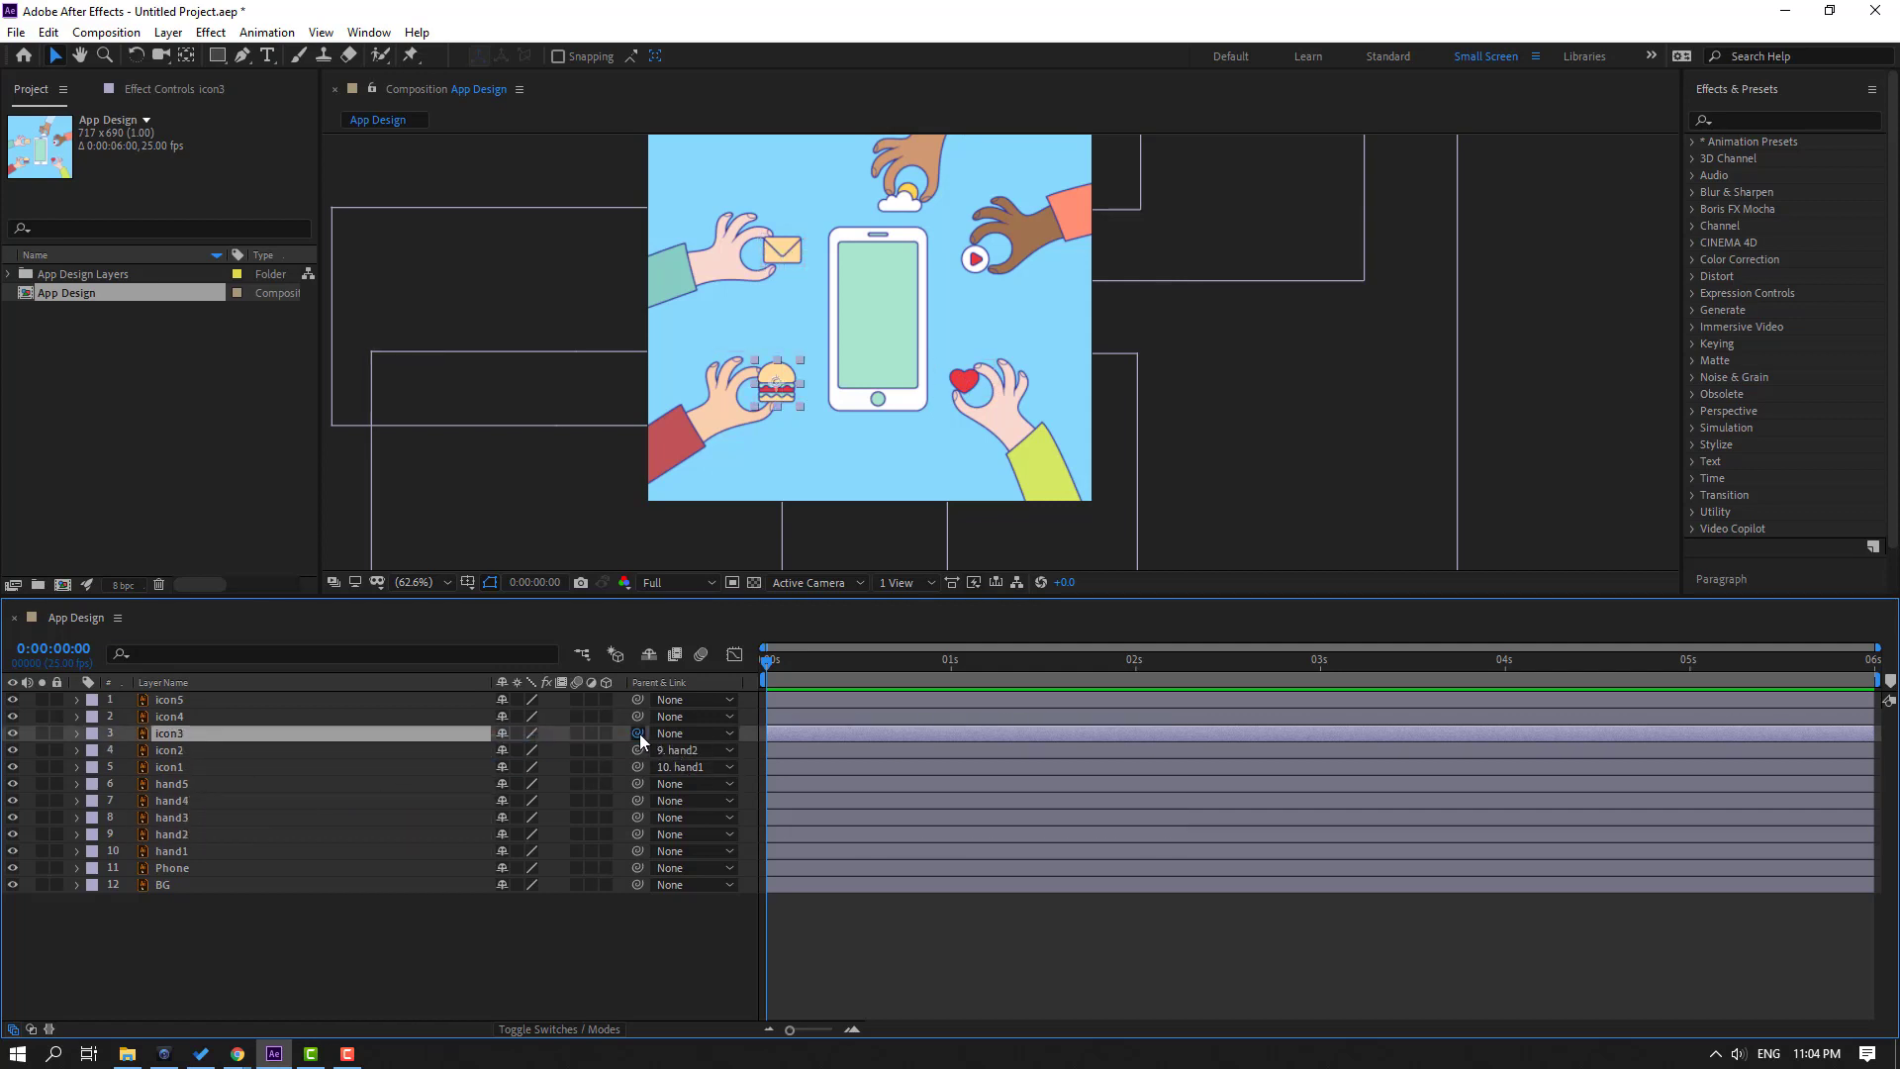
left_click_drag(637, 733, 183, 817)
left_click(163, 716)
left_click_drag(641, 716, 283, 802)
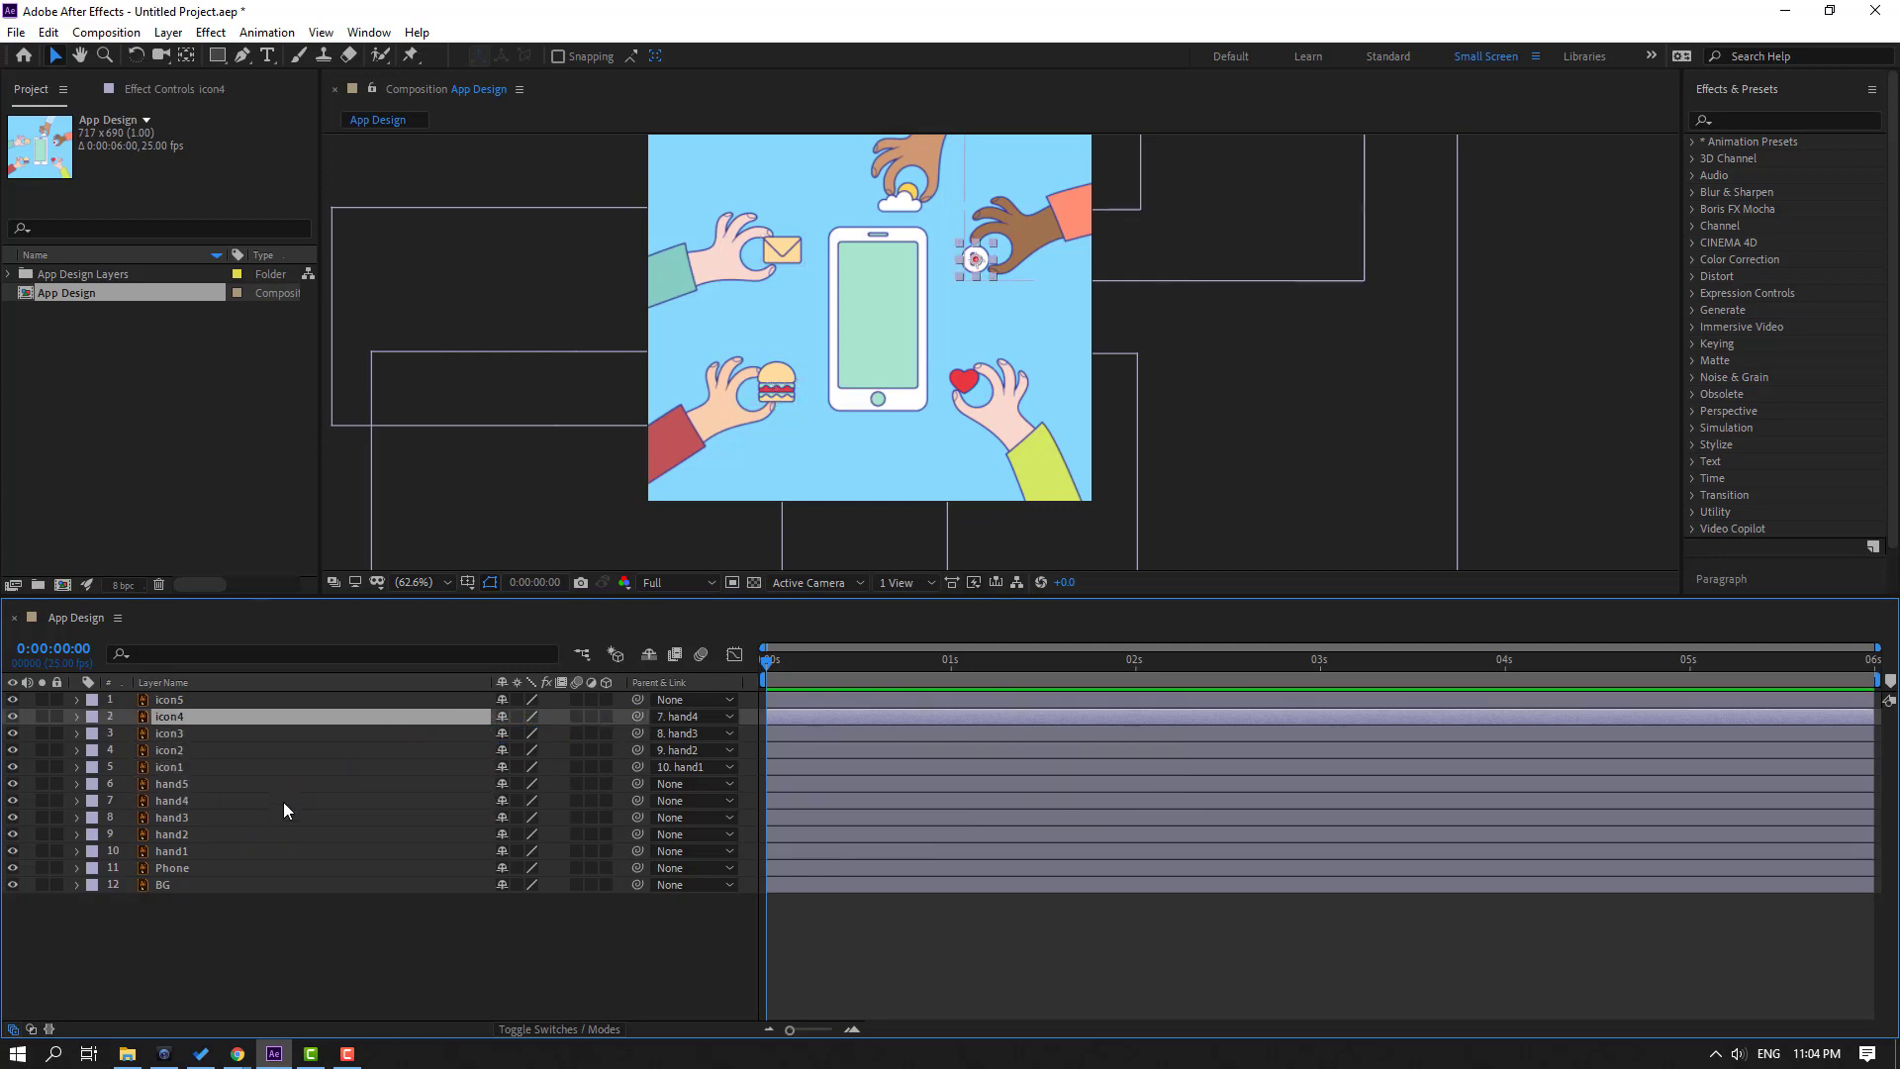
left_click(177, 699)
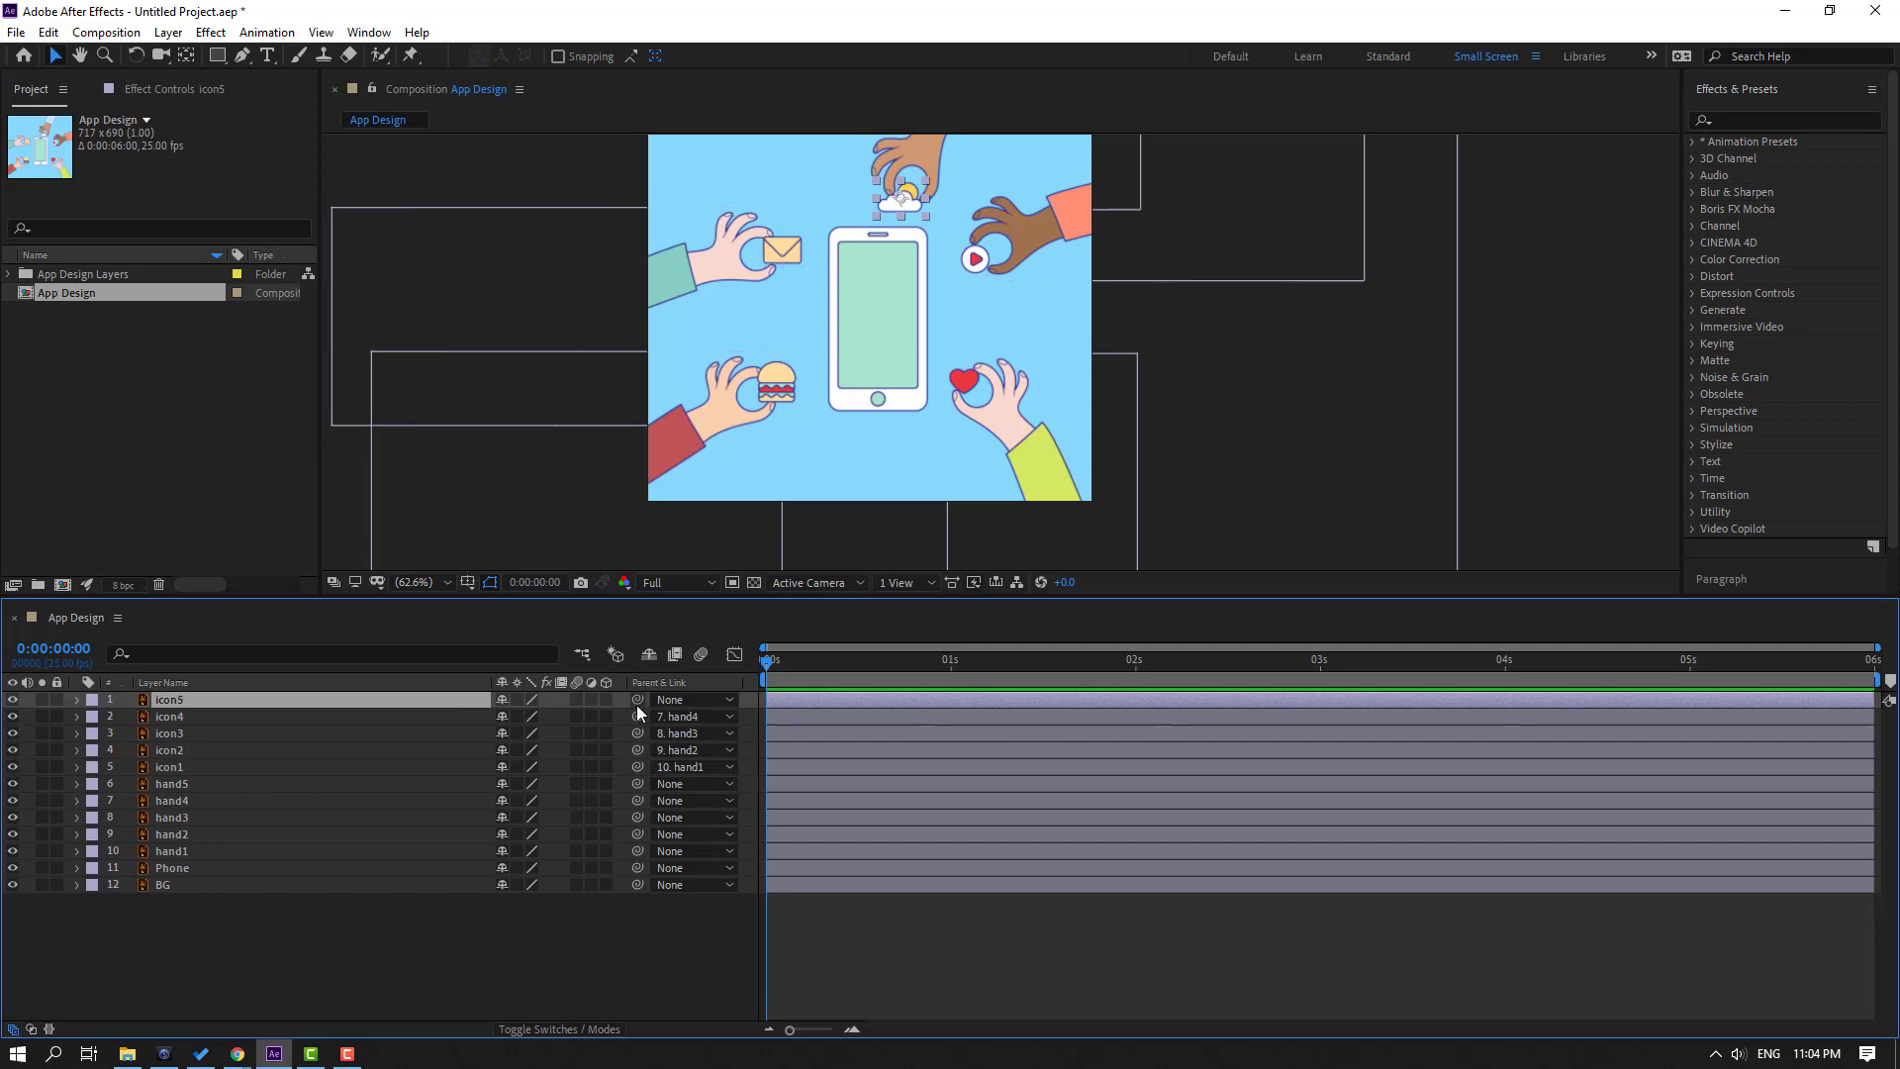
left_click_drag(637, 705, 204, 783)
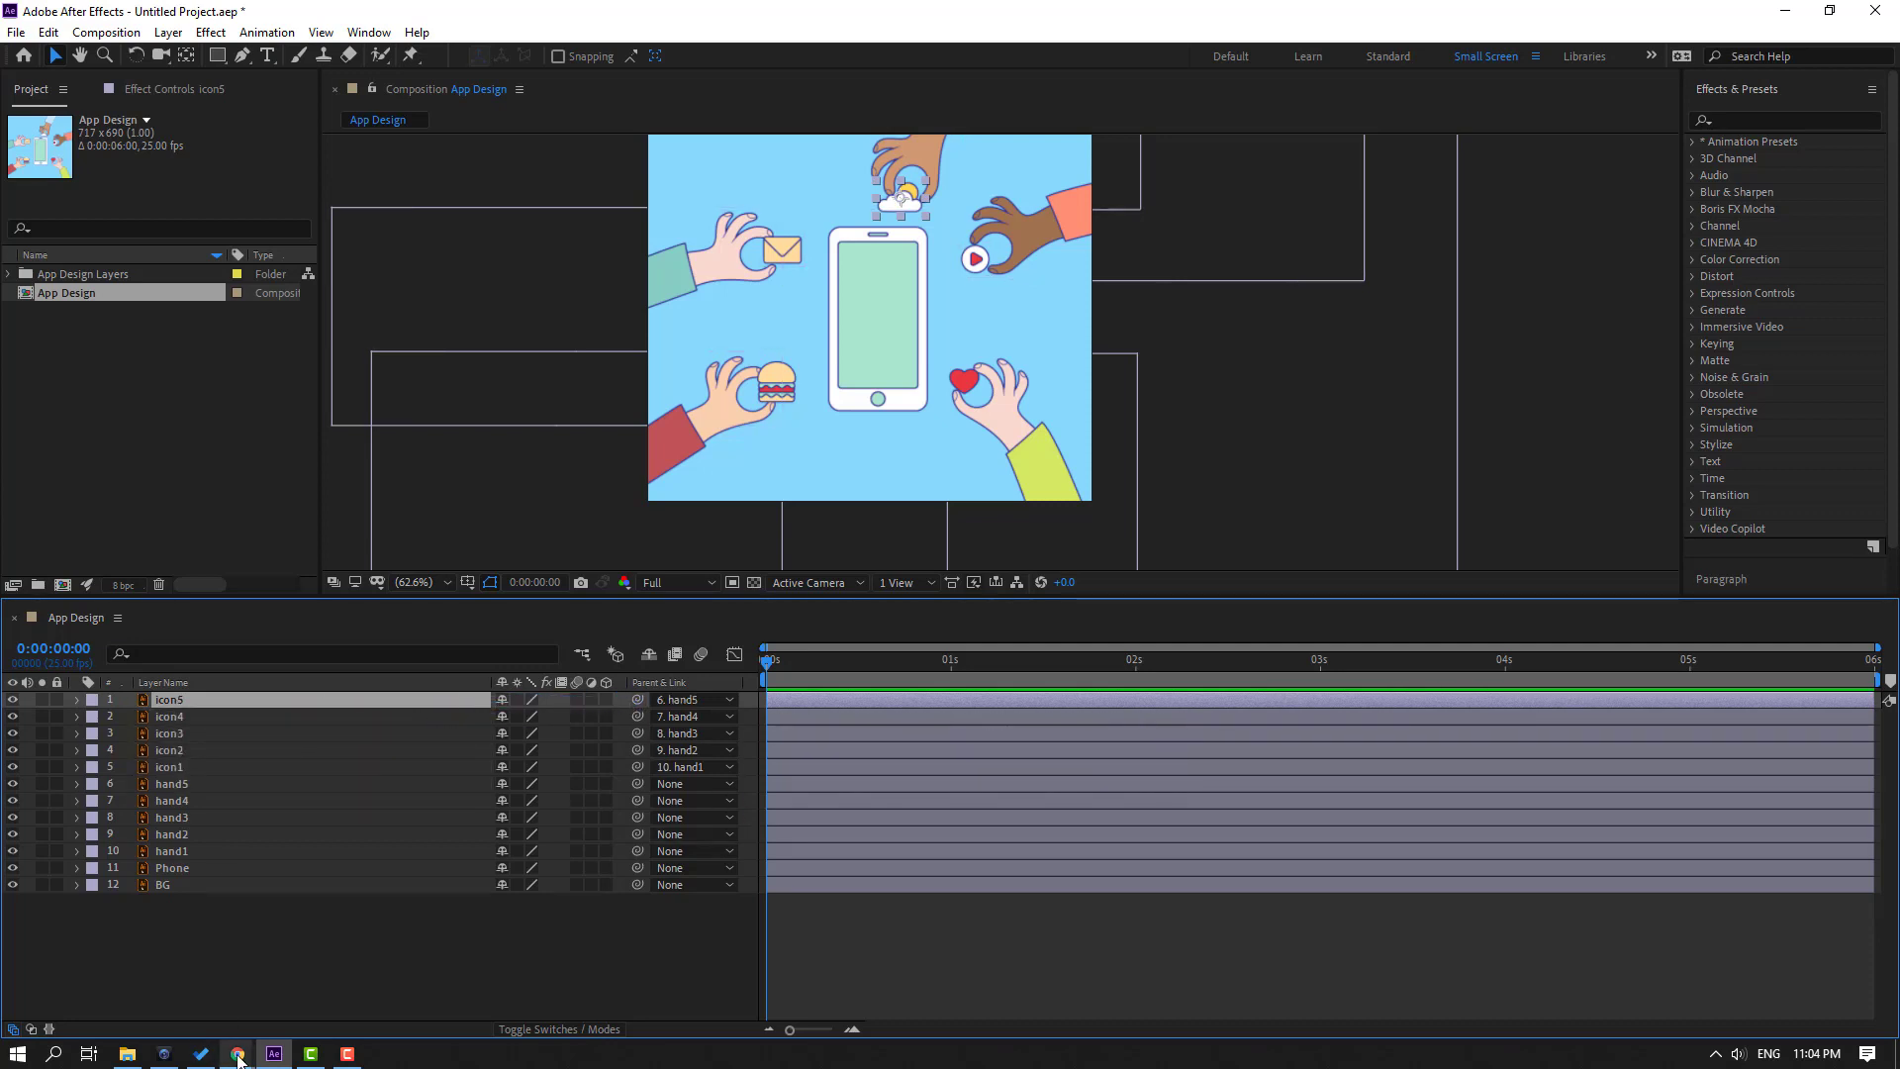
Move hand3, hand1 and hand2 inward so the burger, heart and envelope icons sit on the phone screen.
left_click_drag(685, 427, 770, 393)
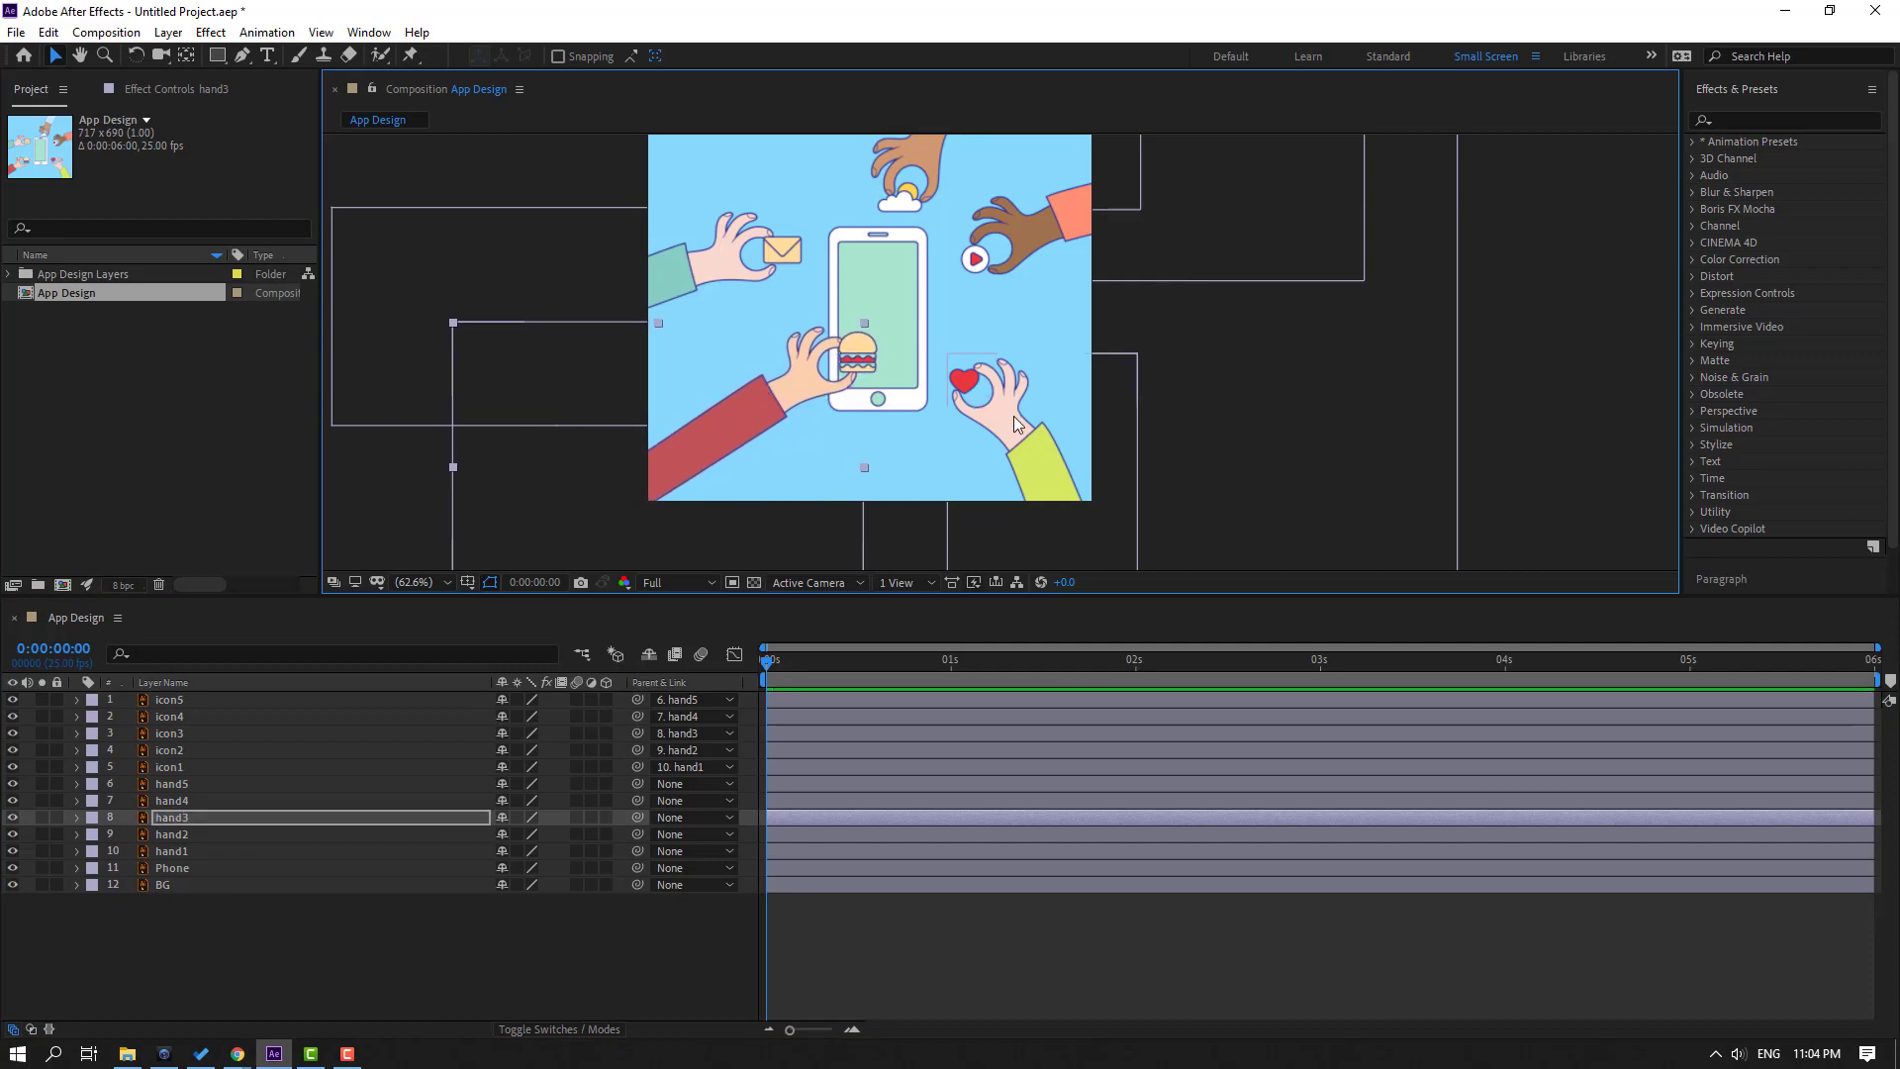
left_click_drag(1013, 415, 950, 390)
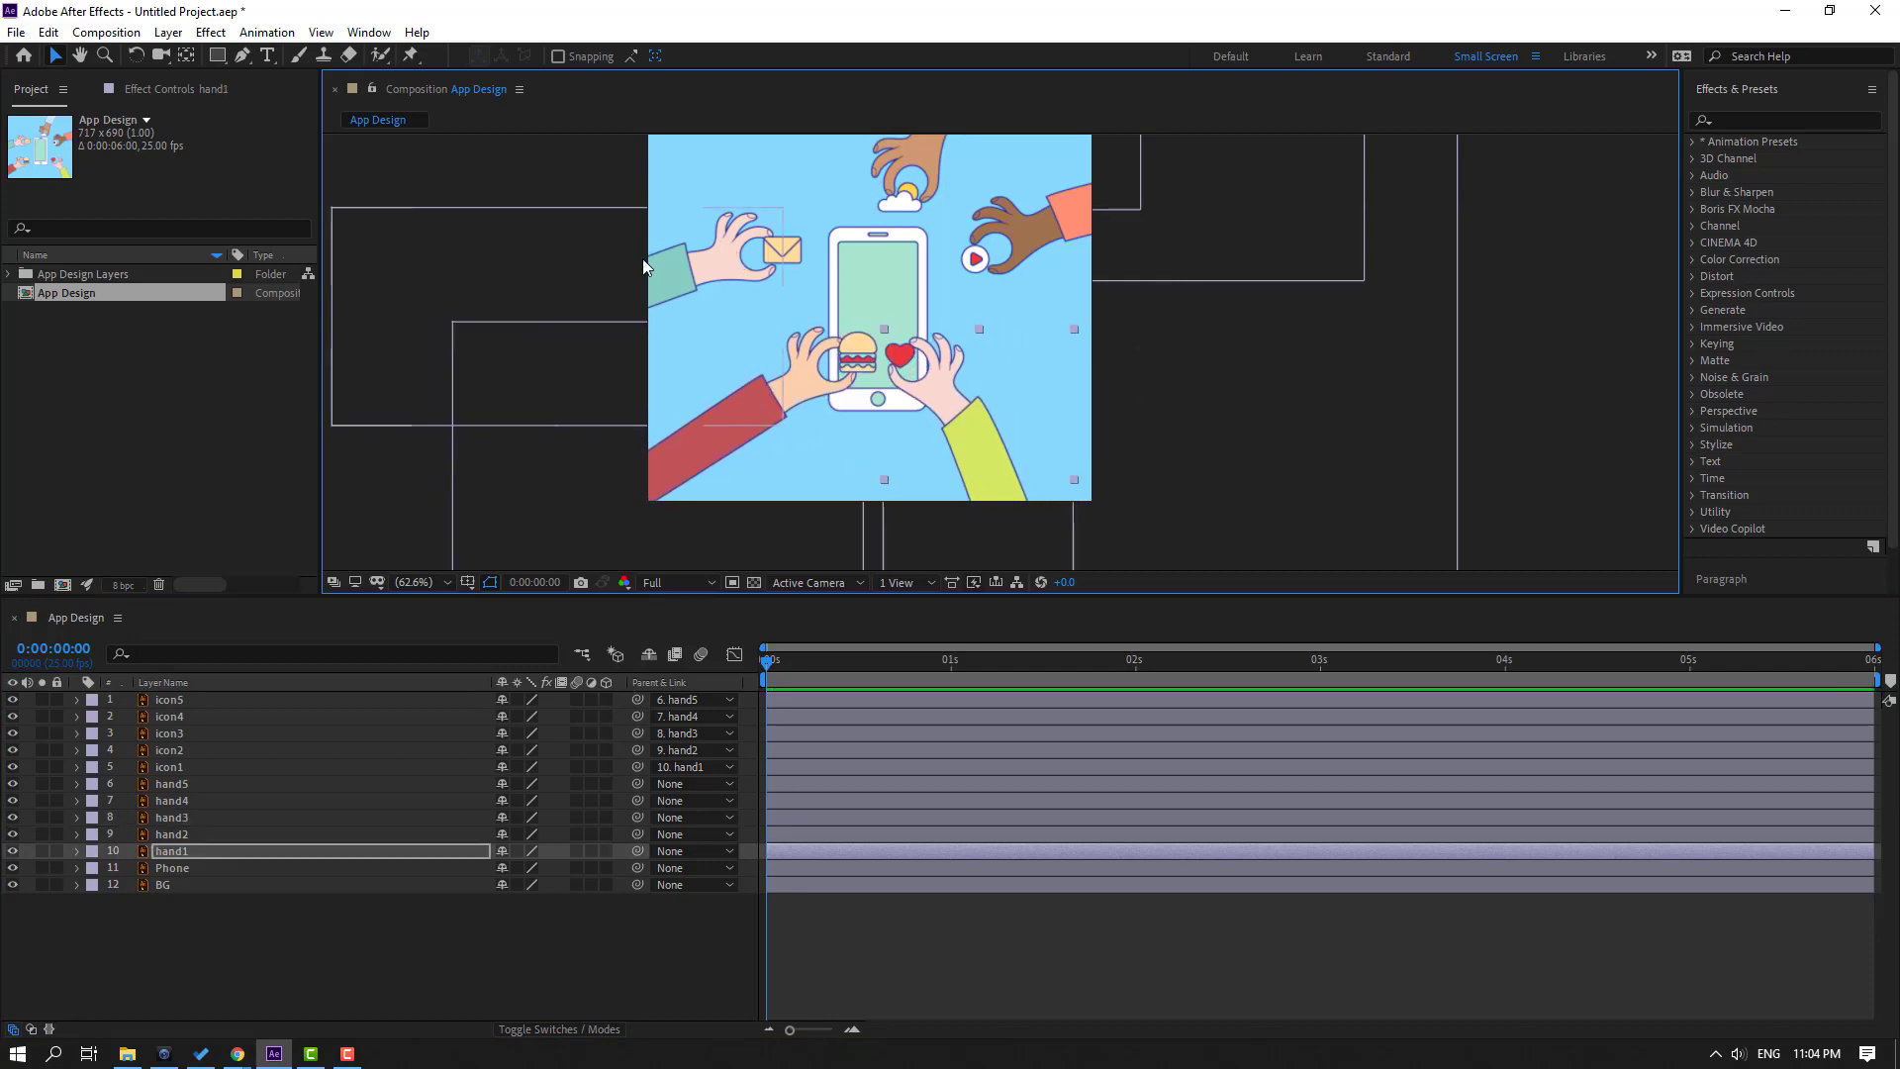
left_click_drag(658, 275, 731, 279)
scroll(1049, 141, "up", 2)
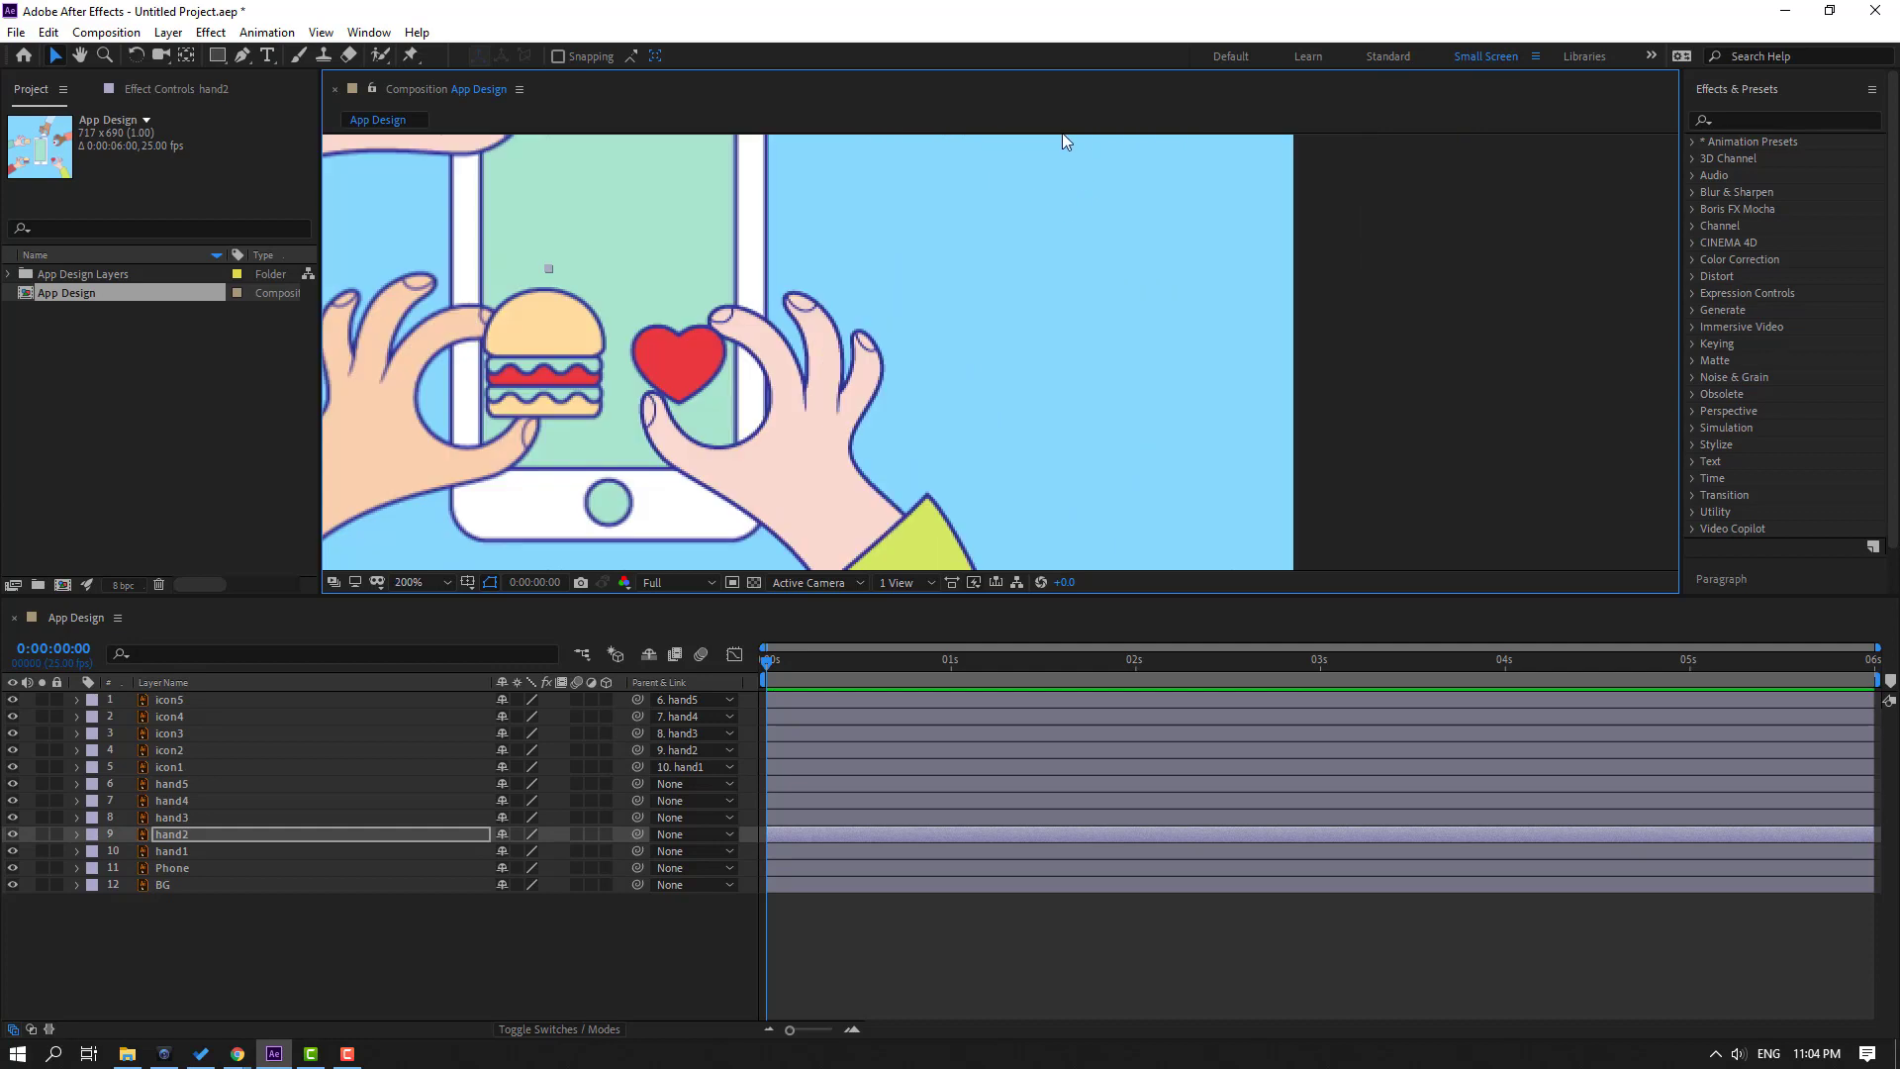
scroll(1065, 141, "down", 3)
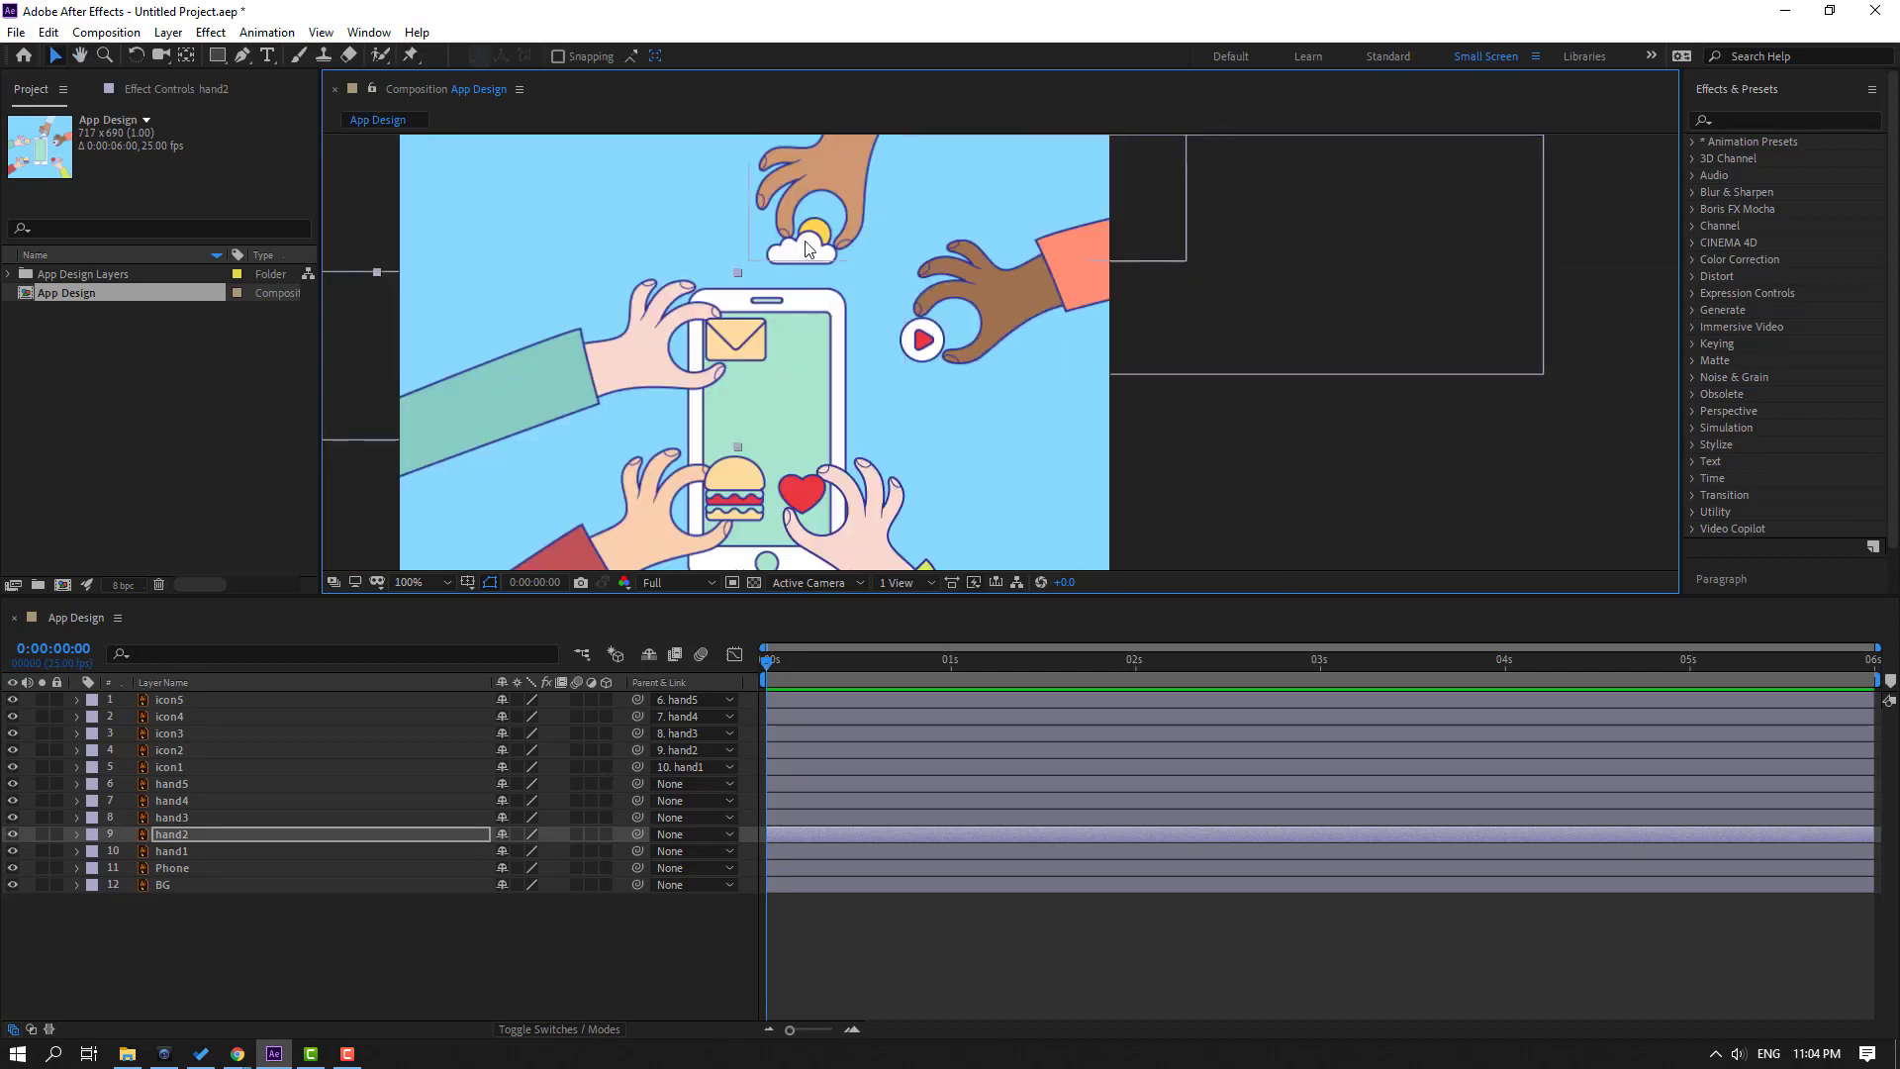
left_click_drag(754, 370, 793, 284)
left_click_drag(567, 292, 584, 373)
Move hand4 and hand5 so the play and cloud icons sit on the phone screen, and nudge hand3 slightly right.
left_click_drag(1118, 187, 958, 365)
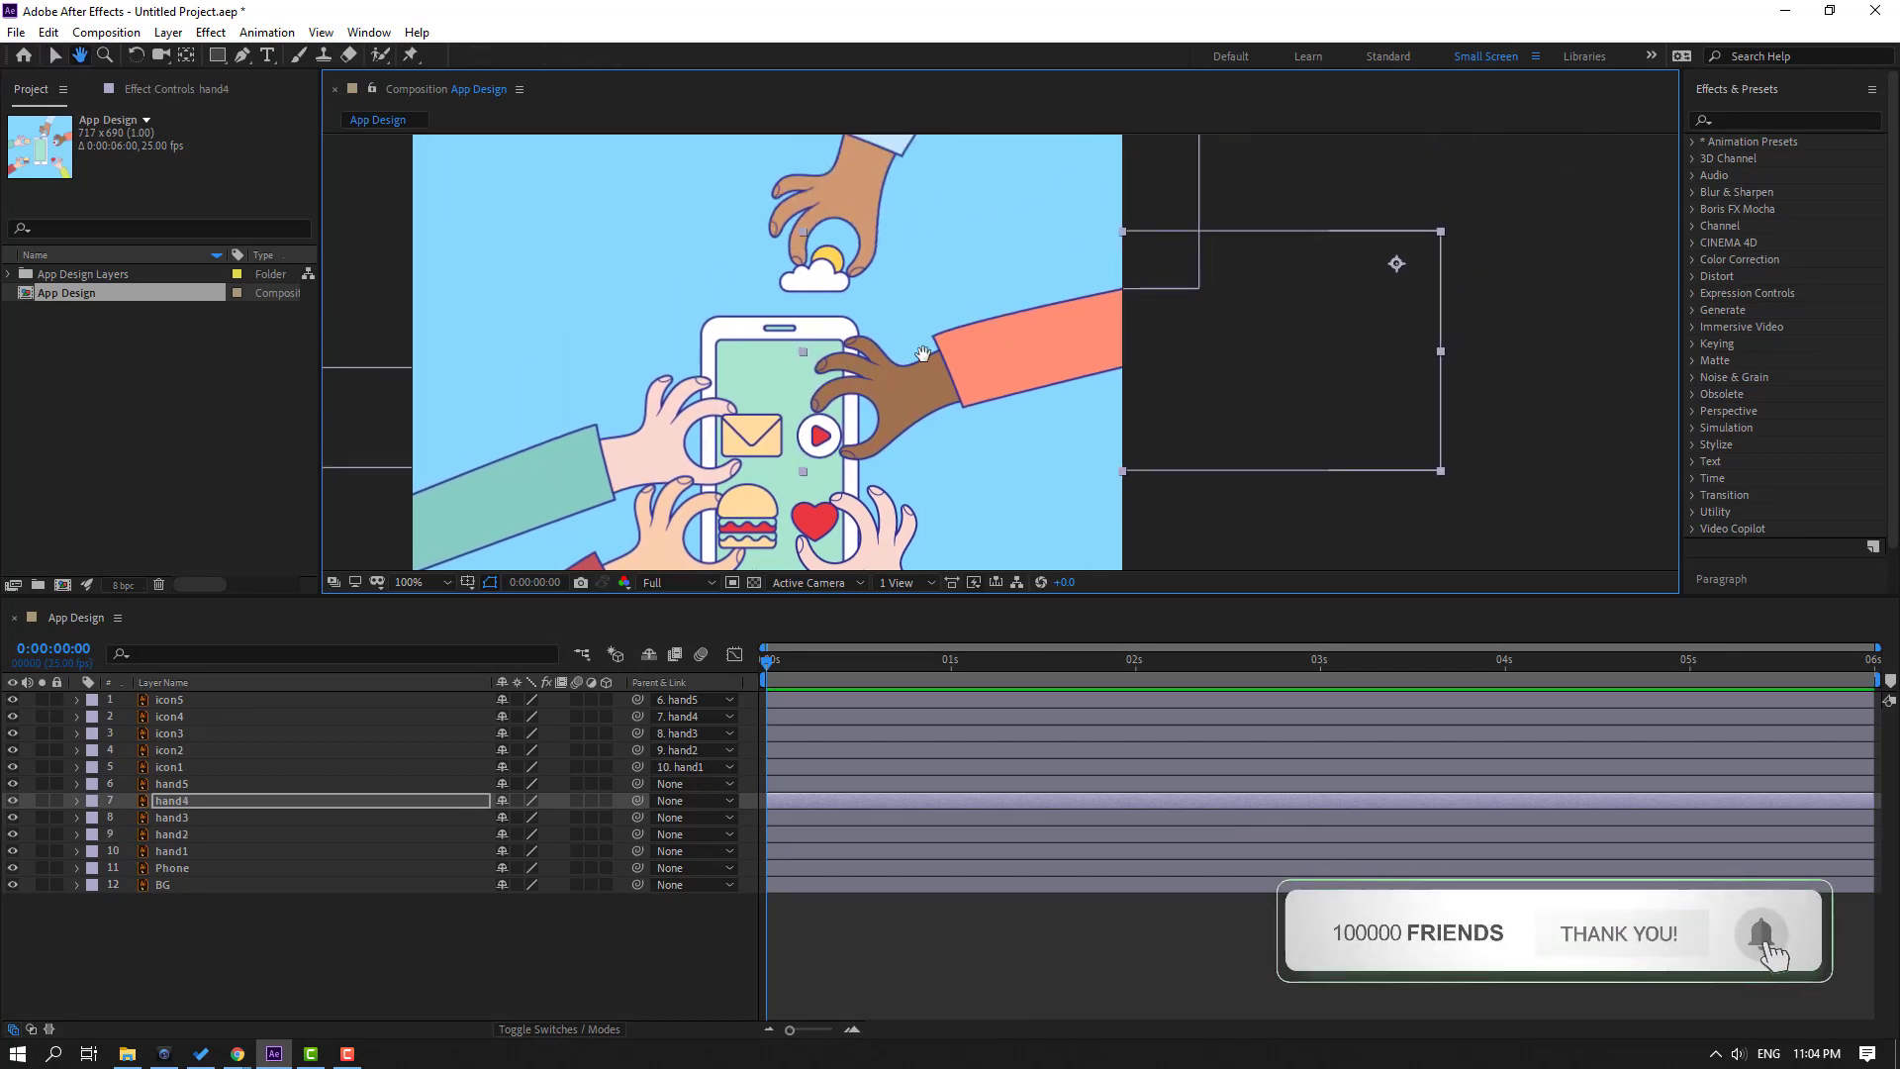
left_click(874, 162)
left_click_drag(875, 162, 838, 263)
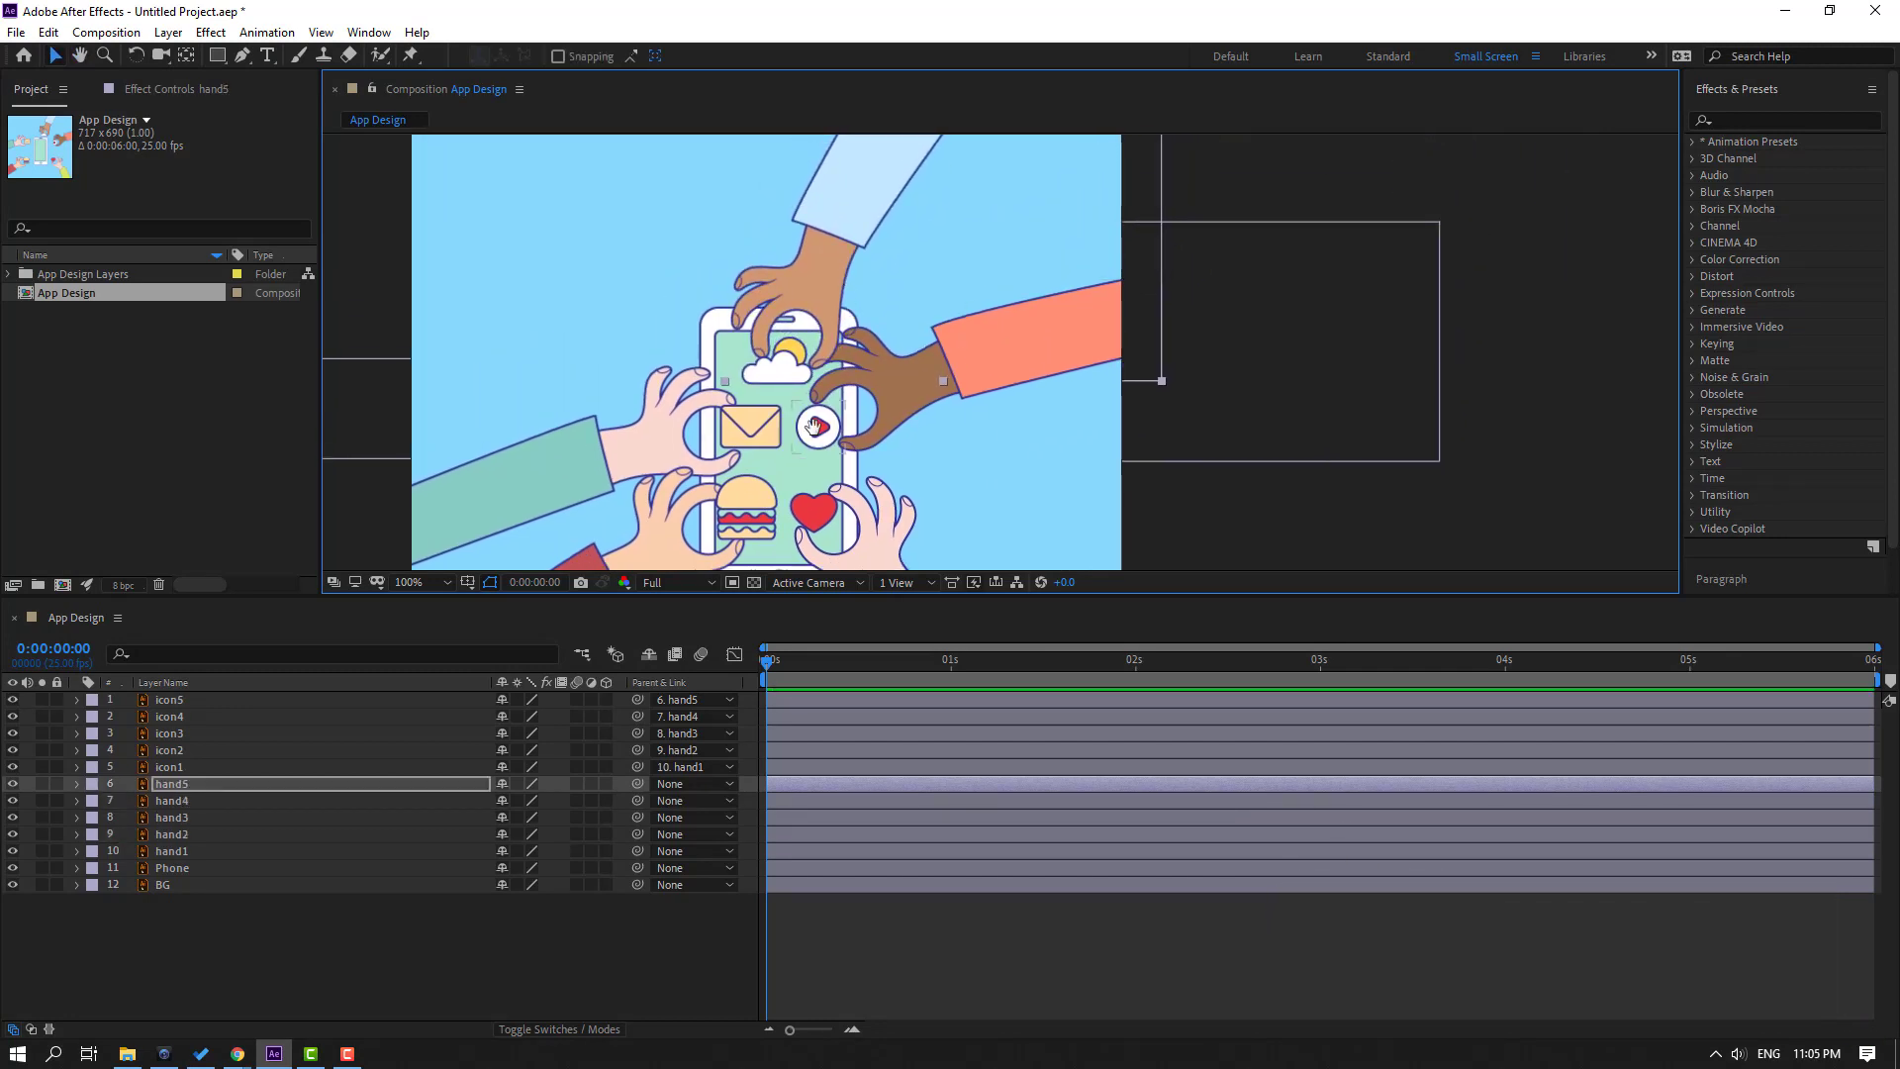
left_click_drag(816, 430, 834, 278)
key("v")
left_click_drag(608, 442, 617, 441)
key("comma")
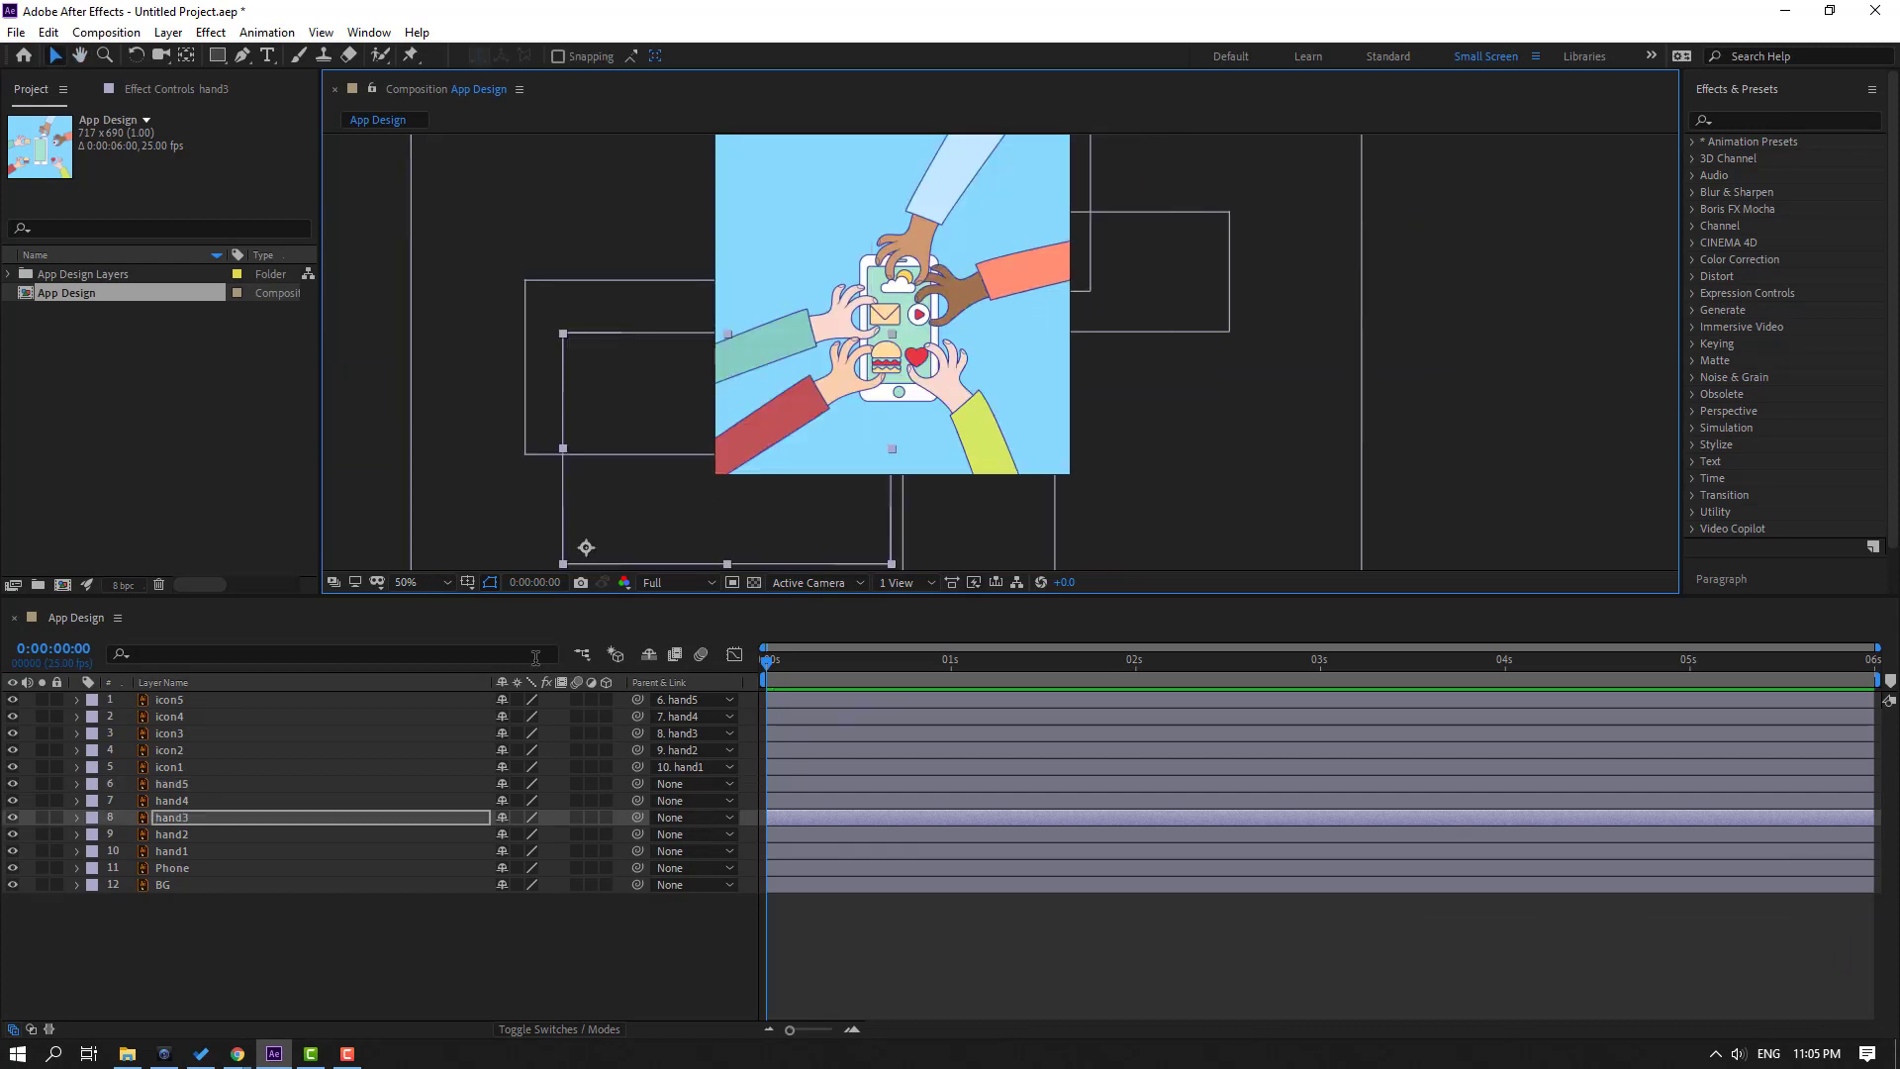
Add Position keyframes to layers hand1 through hand5 and shift them to about 1 second.
left_click(297, 941)
left_click(175, 851)
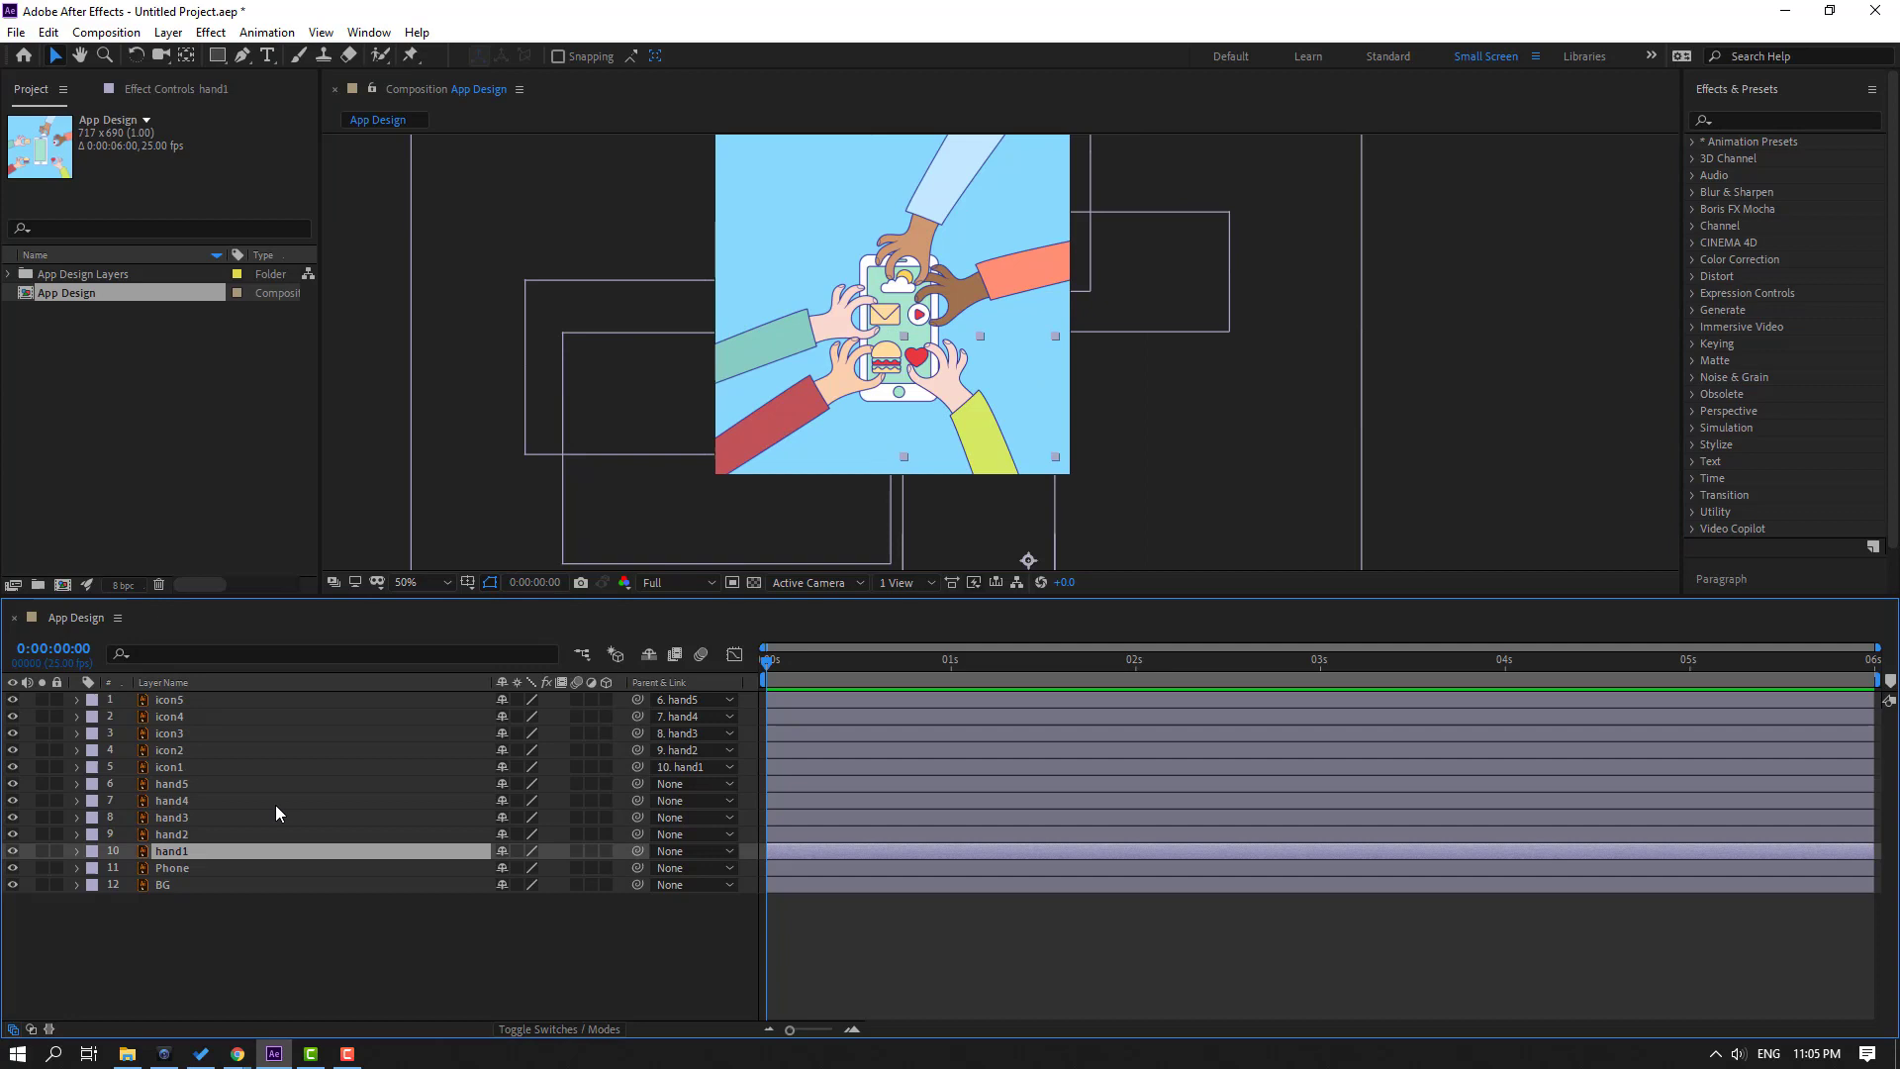
left_click(198, 783, "shift")
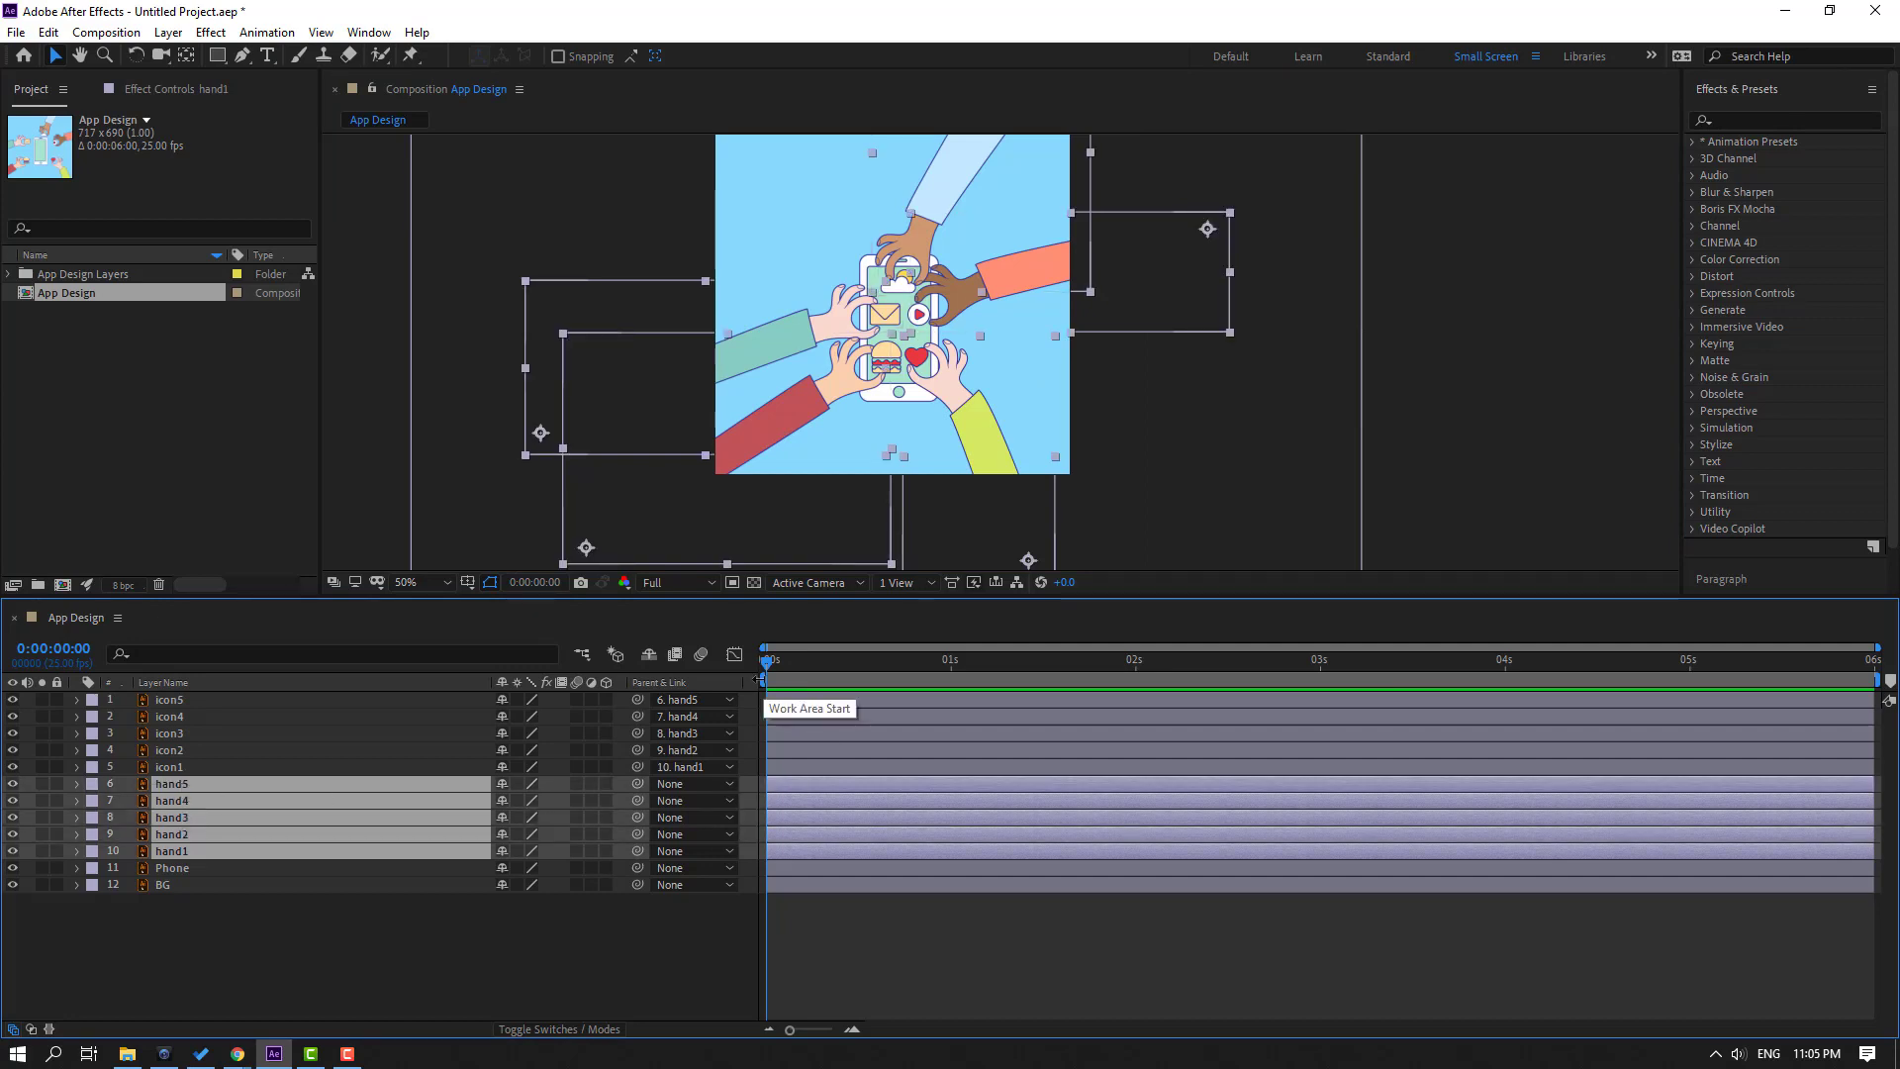
key("p")
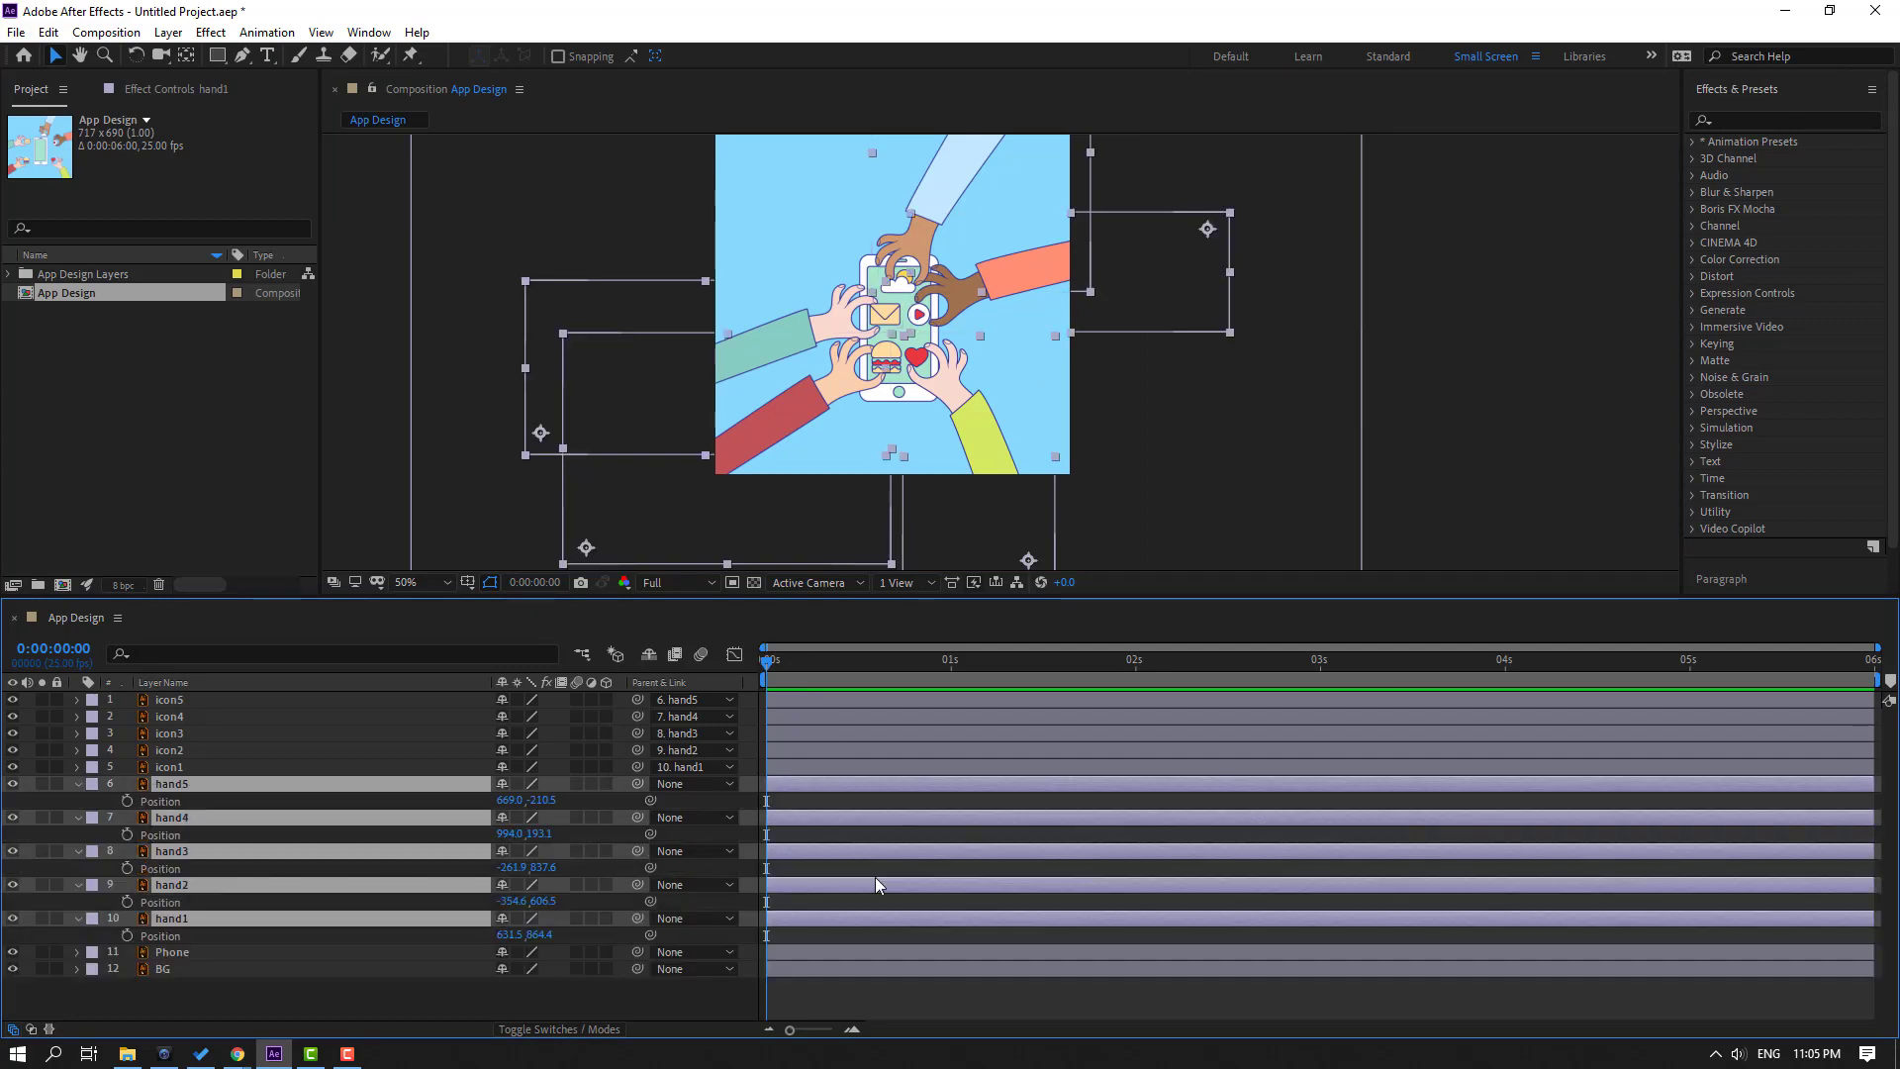
left_click(133, 799)
left_click_drag(768, 801, 946, 816)
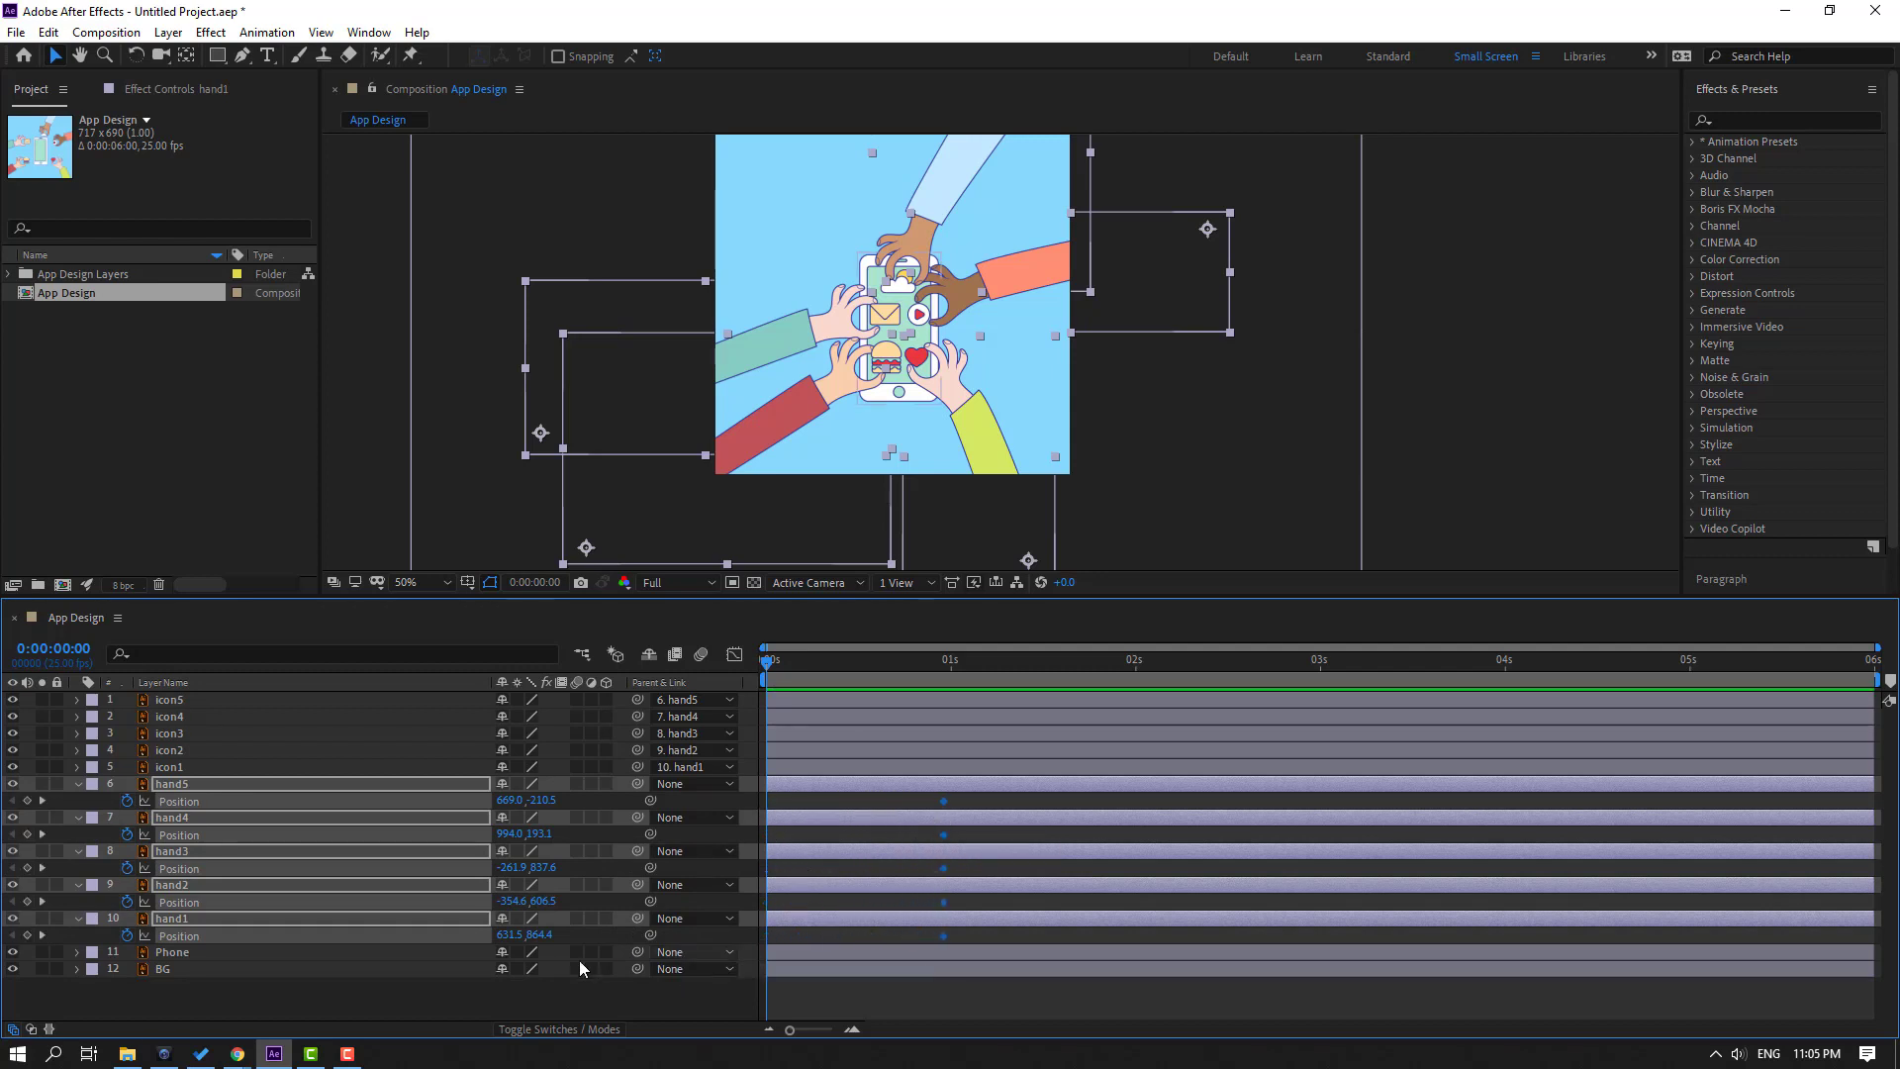
At 0 seconds, move hand5 up and hand4 right until both hands and their icons sit outside the composition frame.
left_click(445, 993)
left_click(186, 786)
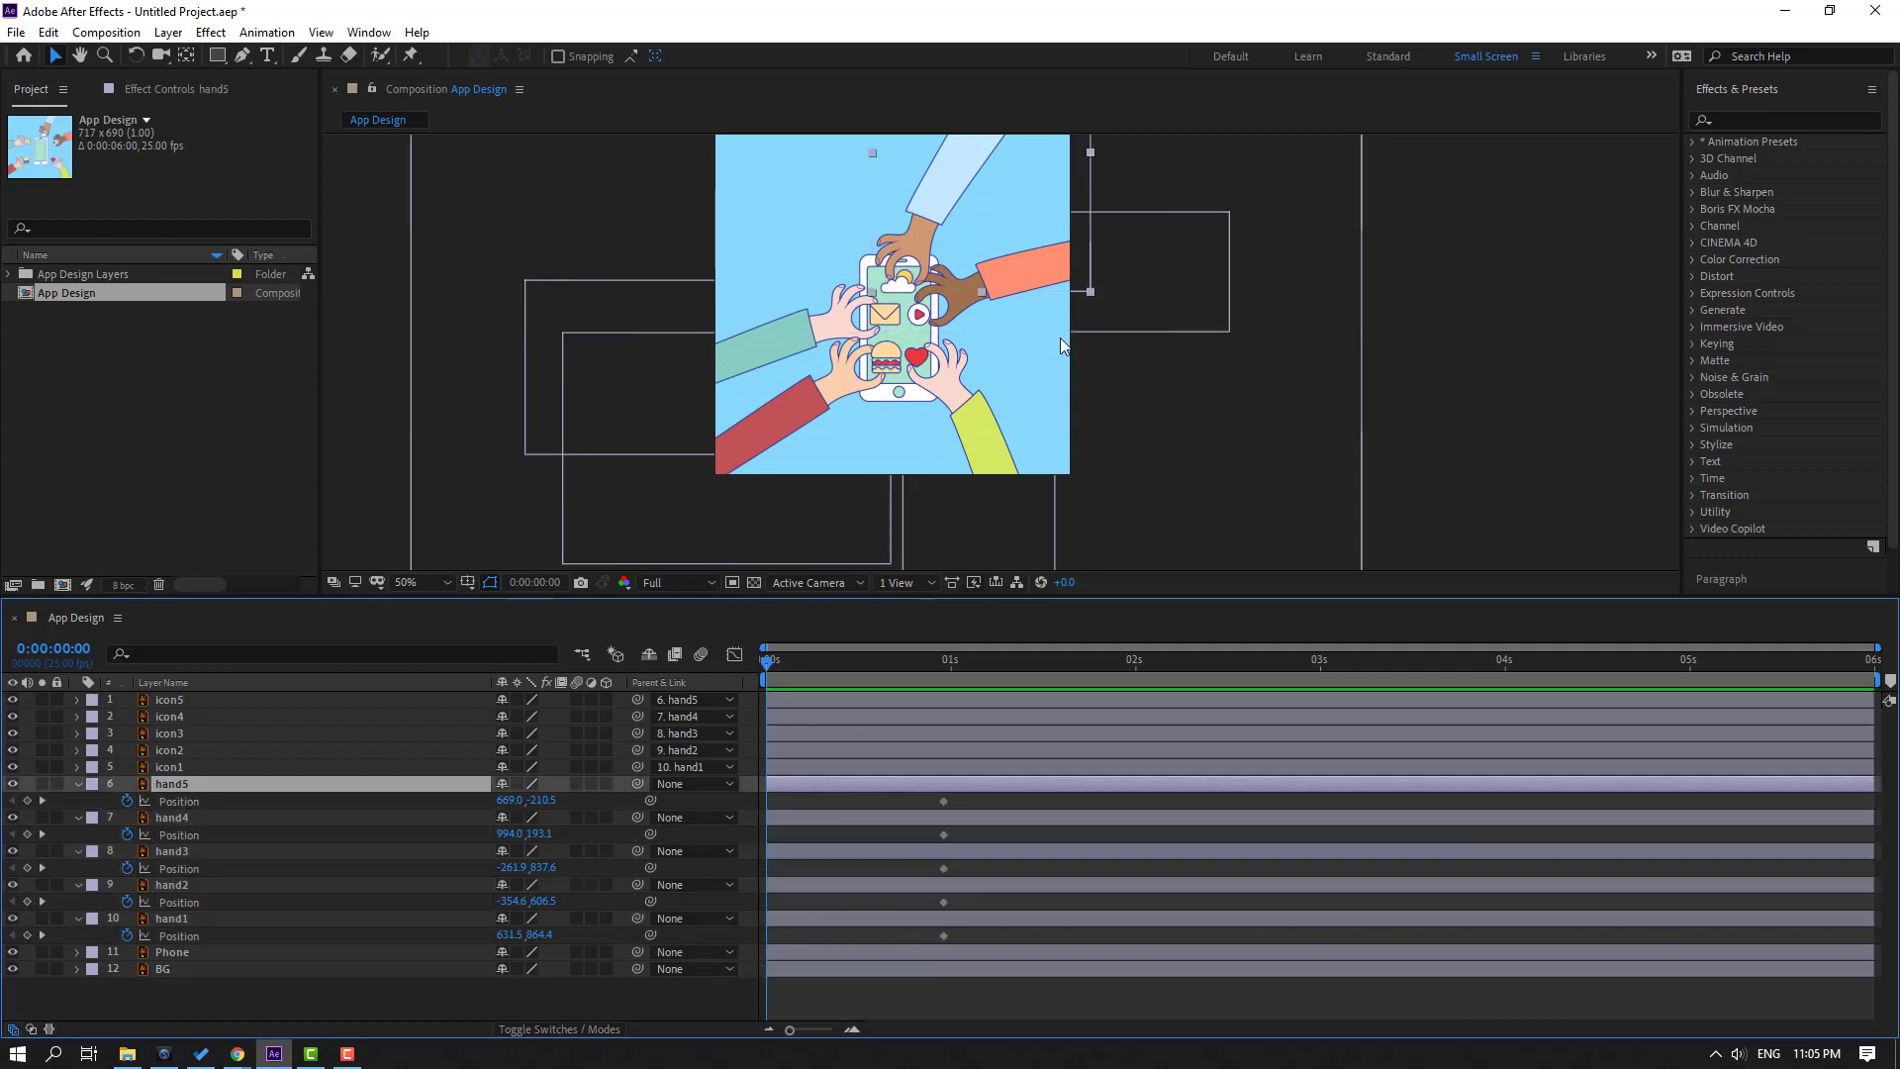
left_click_drag(1081, 318, 1001, 386)
left_click_drag(848, 280, 946, 111)
left_click(781, 817)
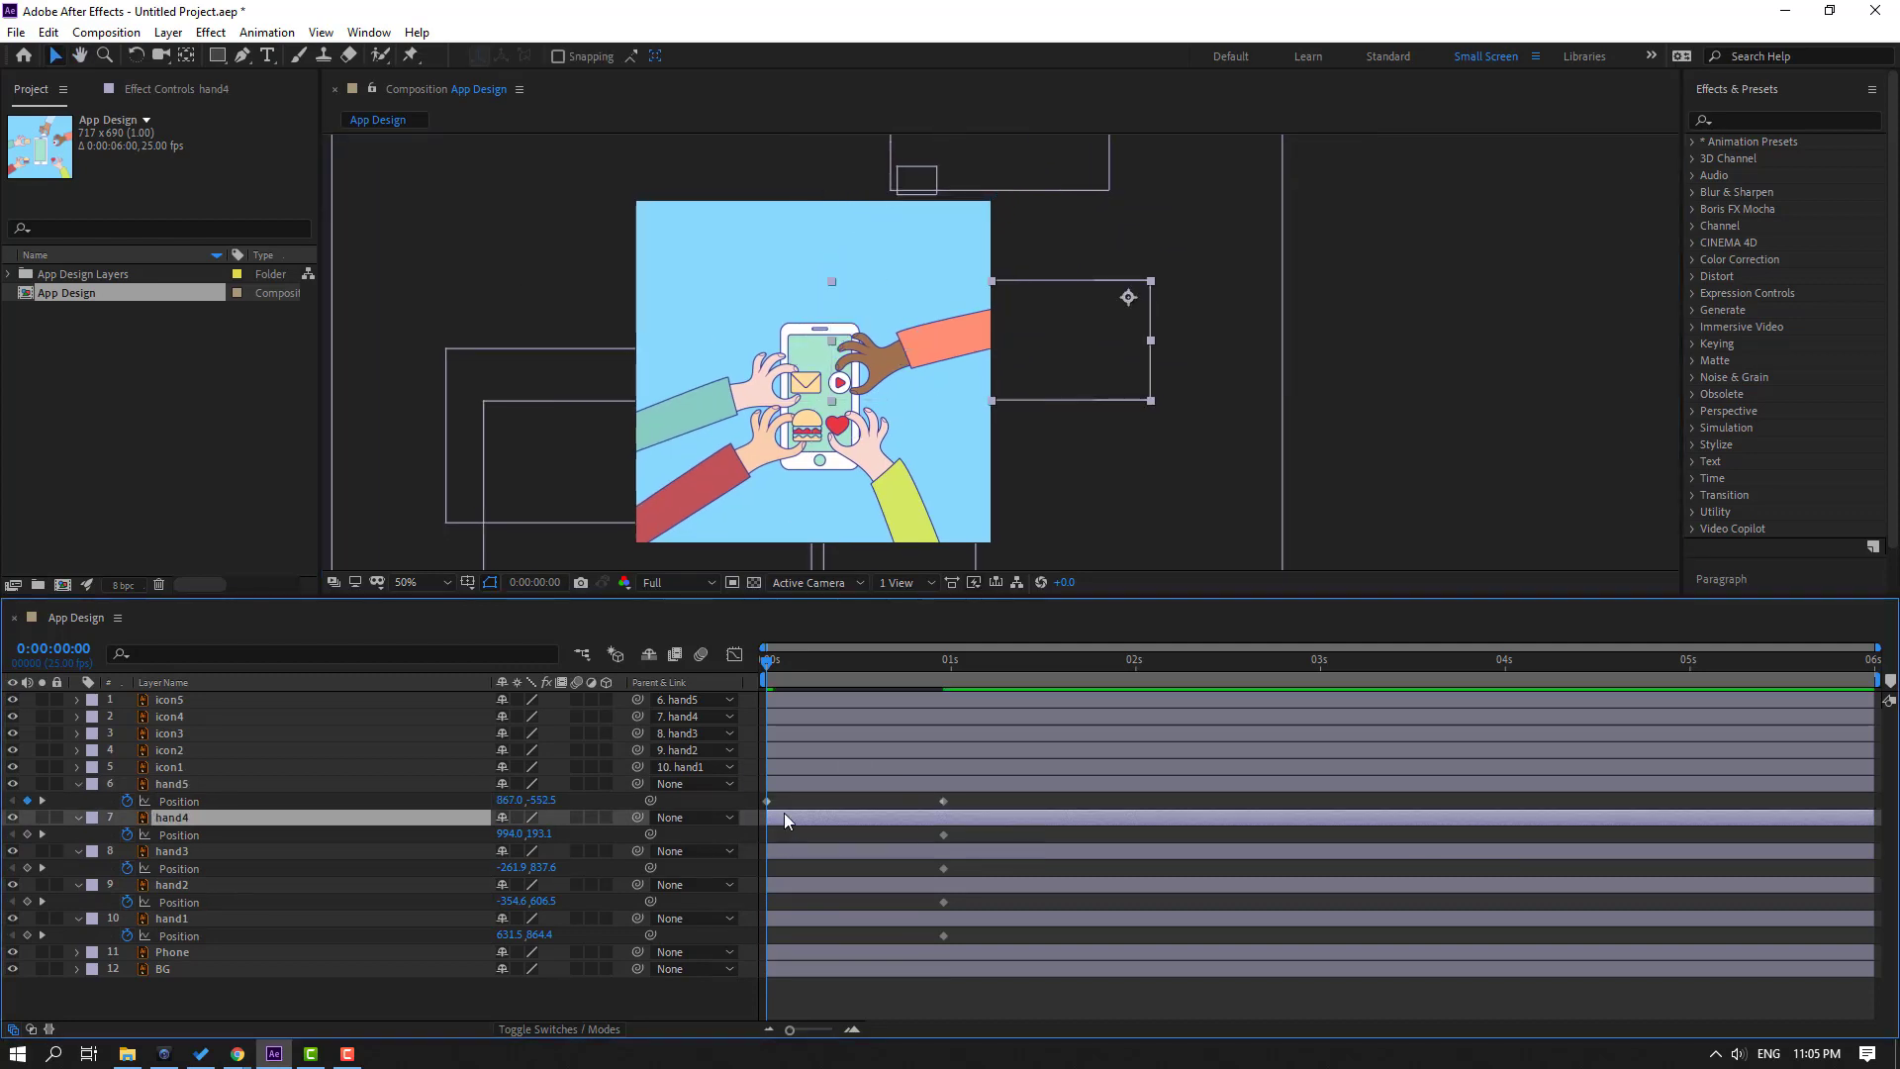
left_click_drag(896, 355, 1085, 342)
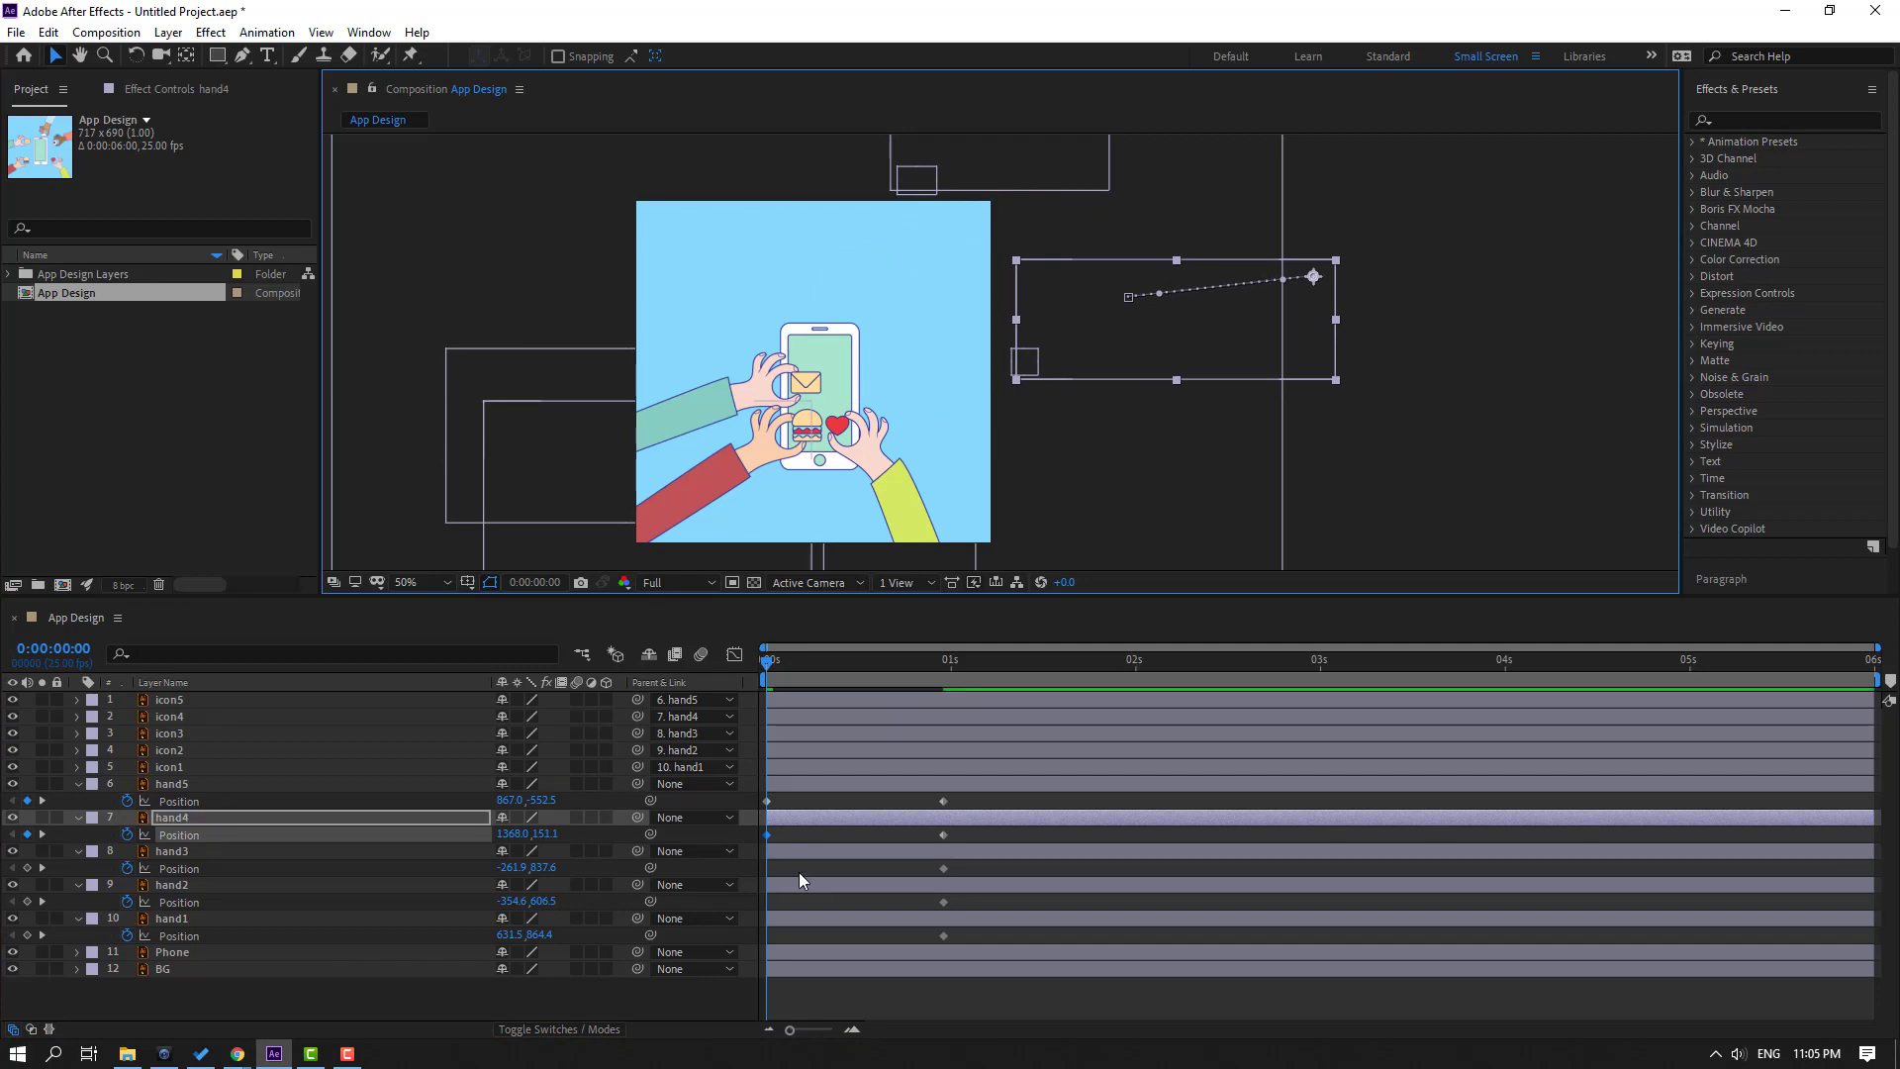
At 0 seconds, move hand3, hand2 and hand1 outward off the composition frame, and preview the entrance animation.
left_click(803, 852)
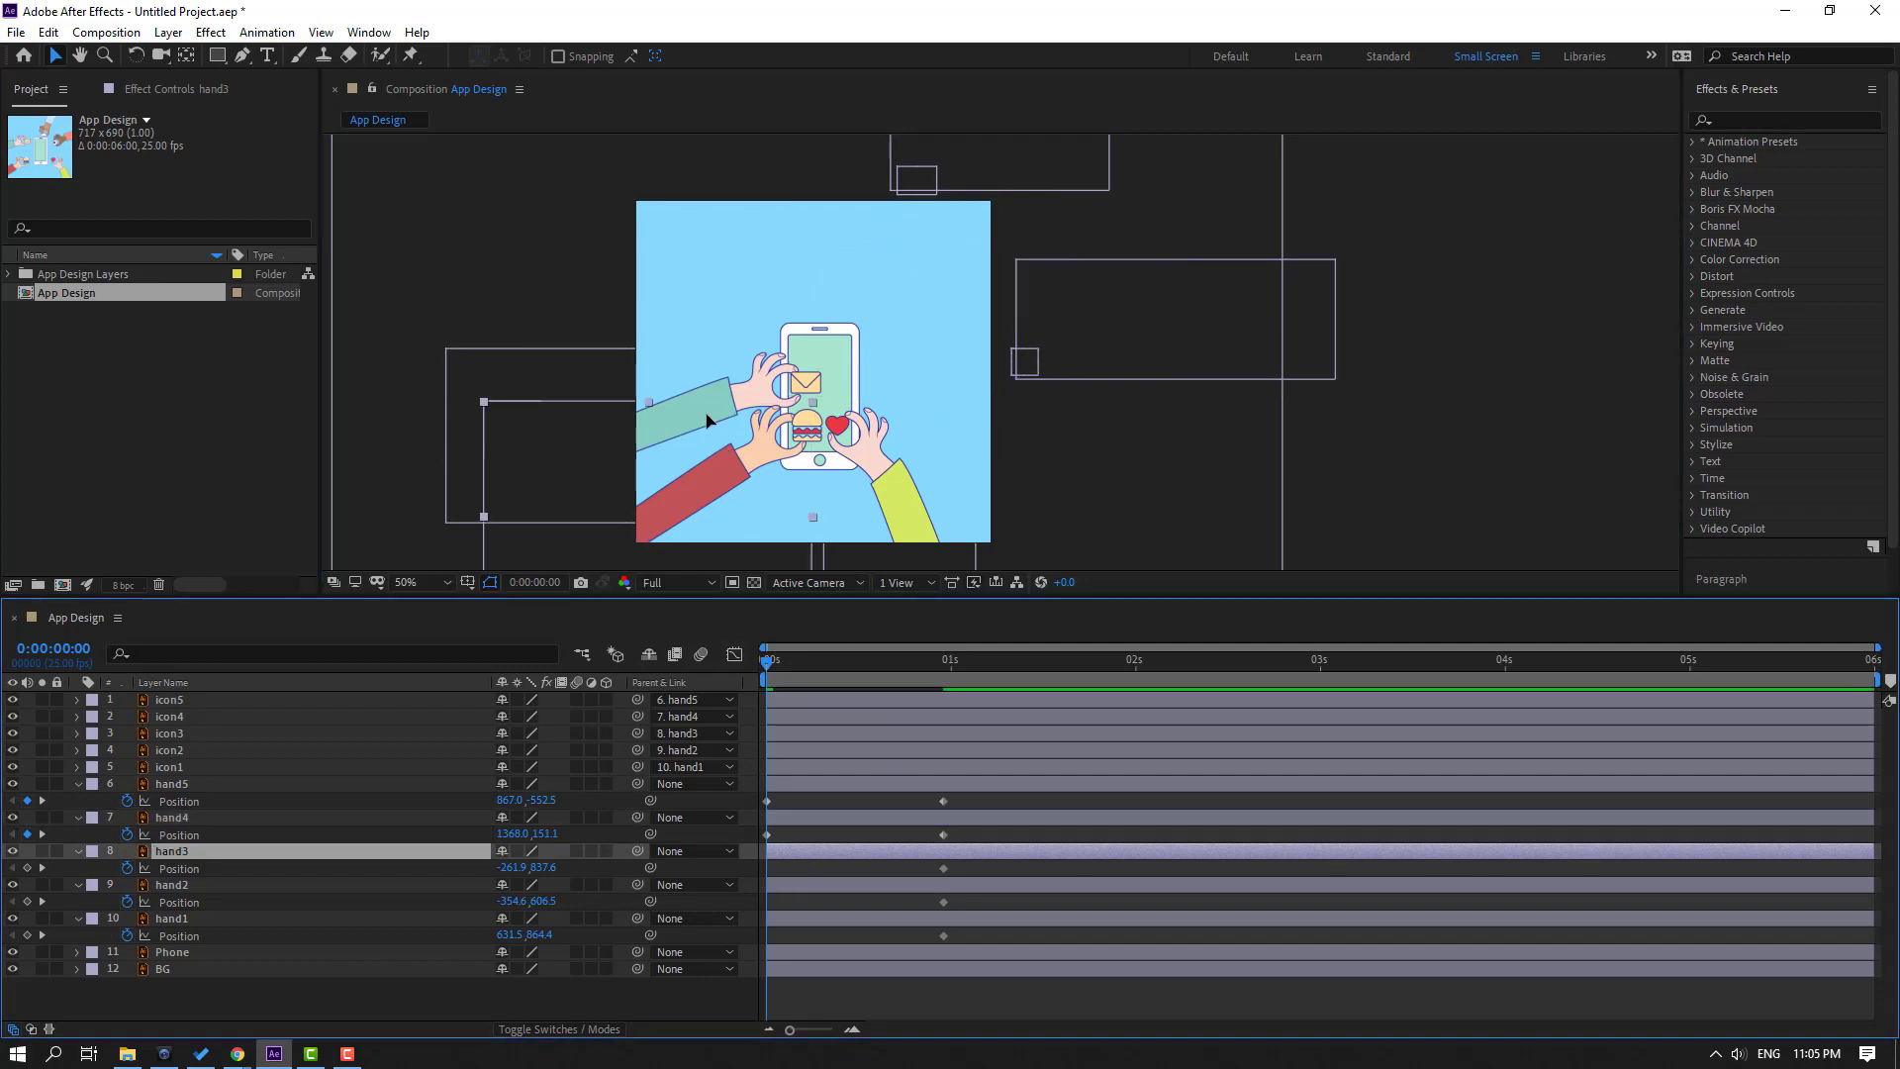
left_click_drag(706, 420, 535, 560)
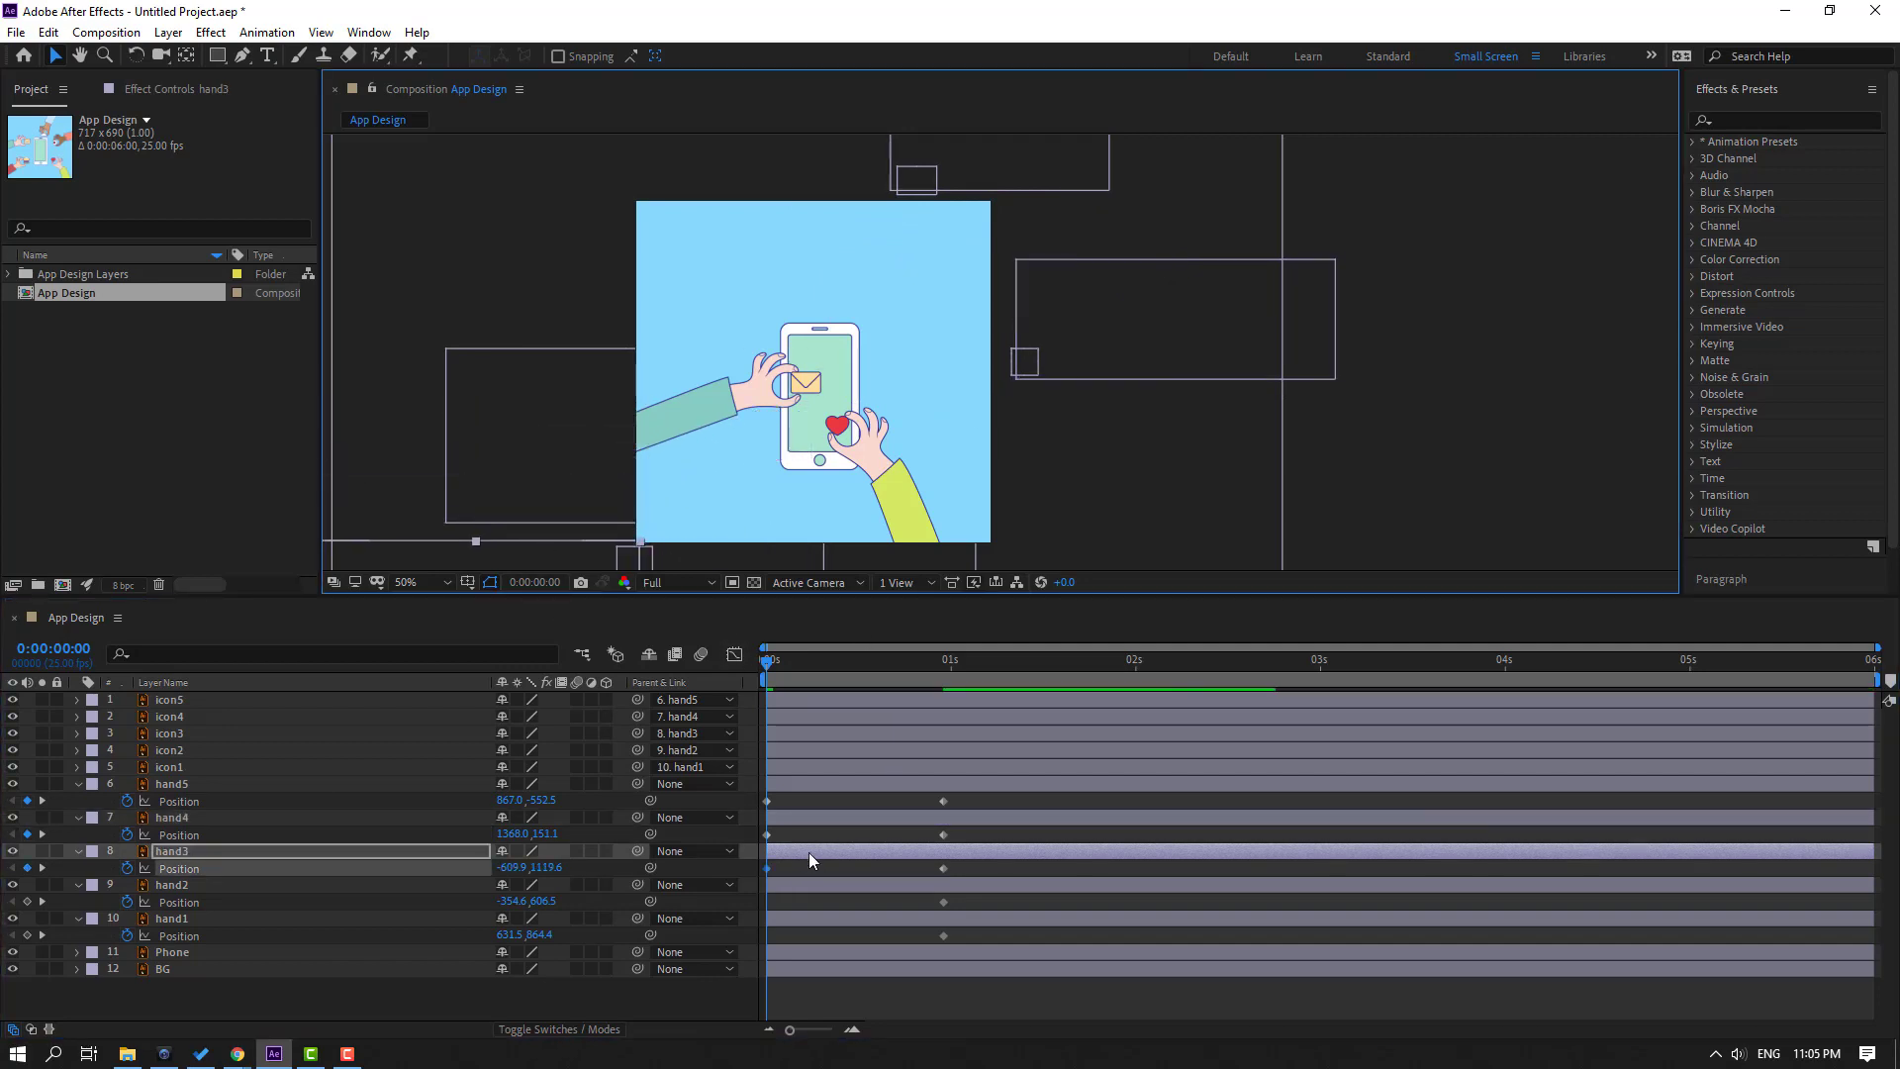
left_click(173, 885)
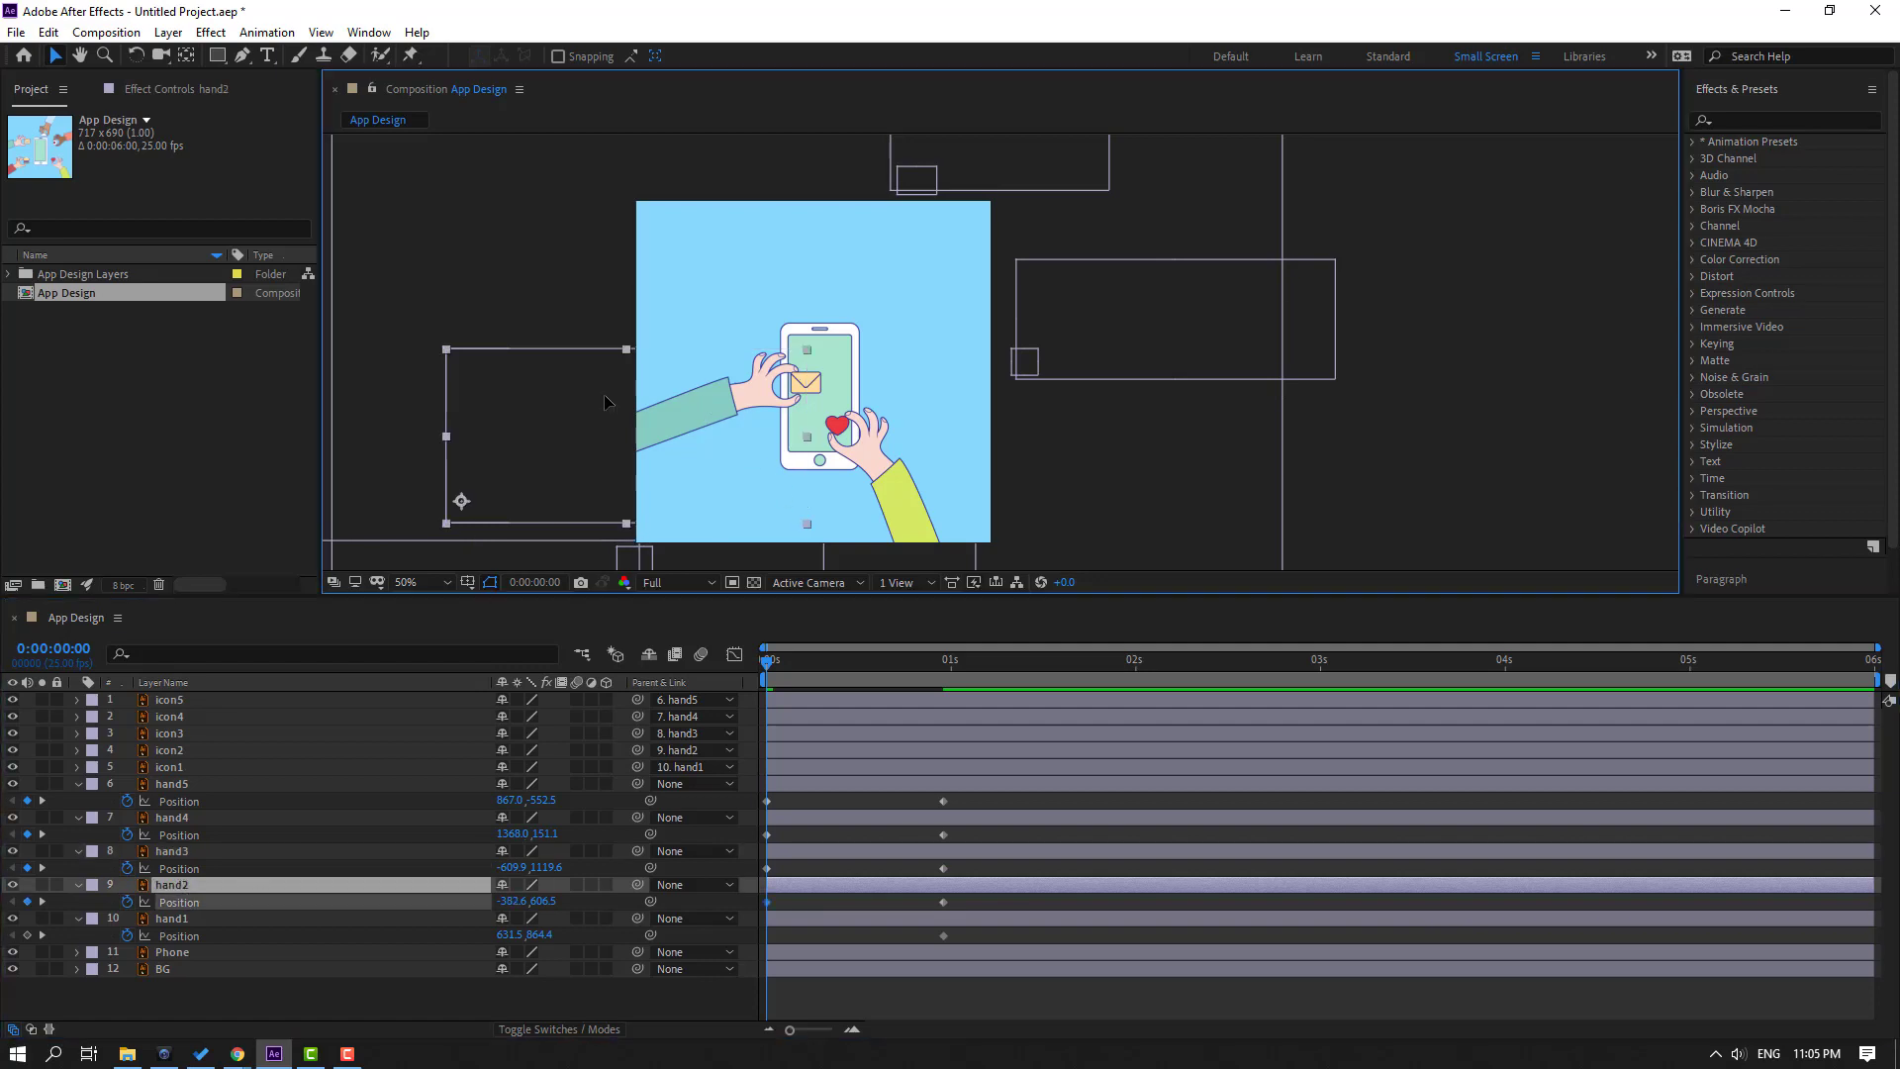
left_click_drag(798, 495, 574, 496)
left_click(186, 917)
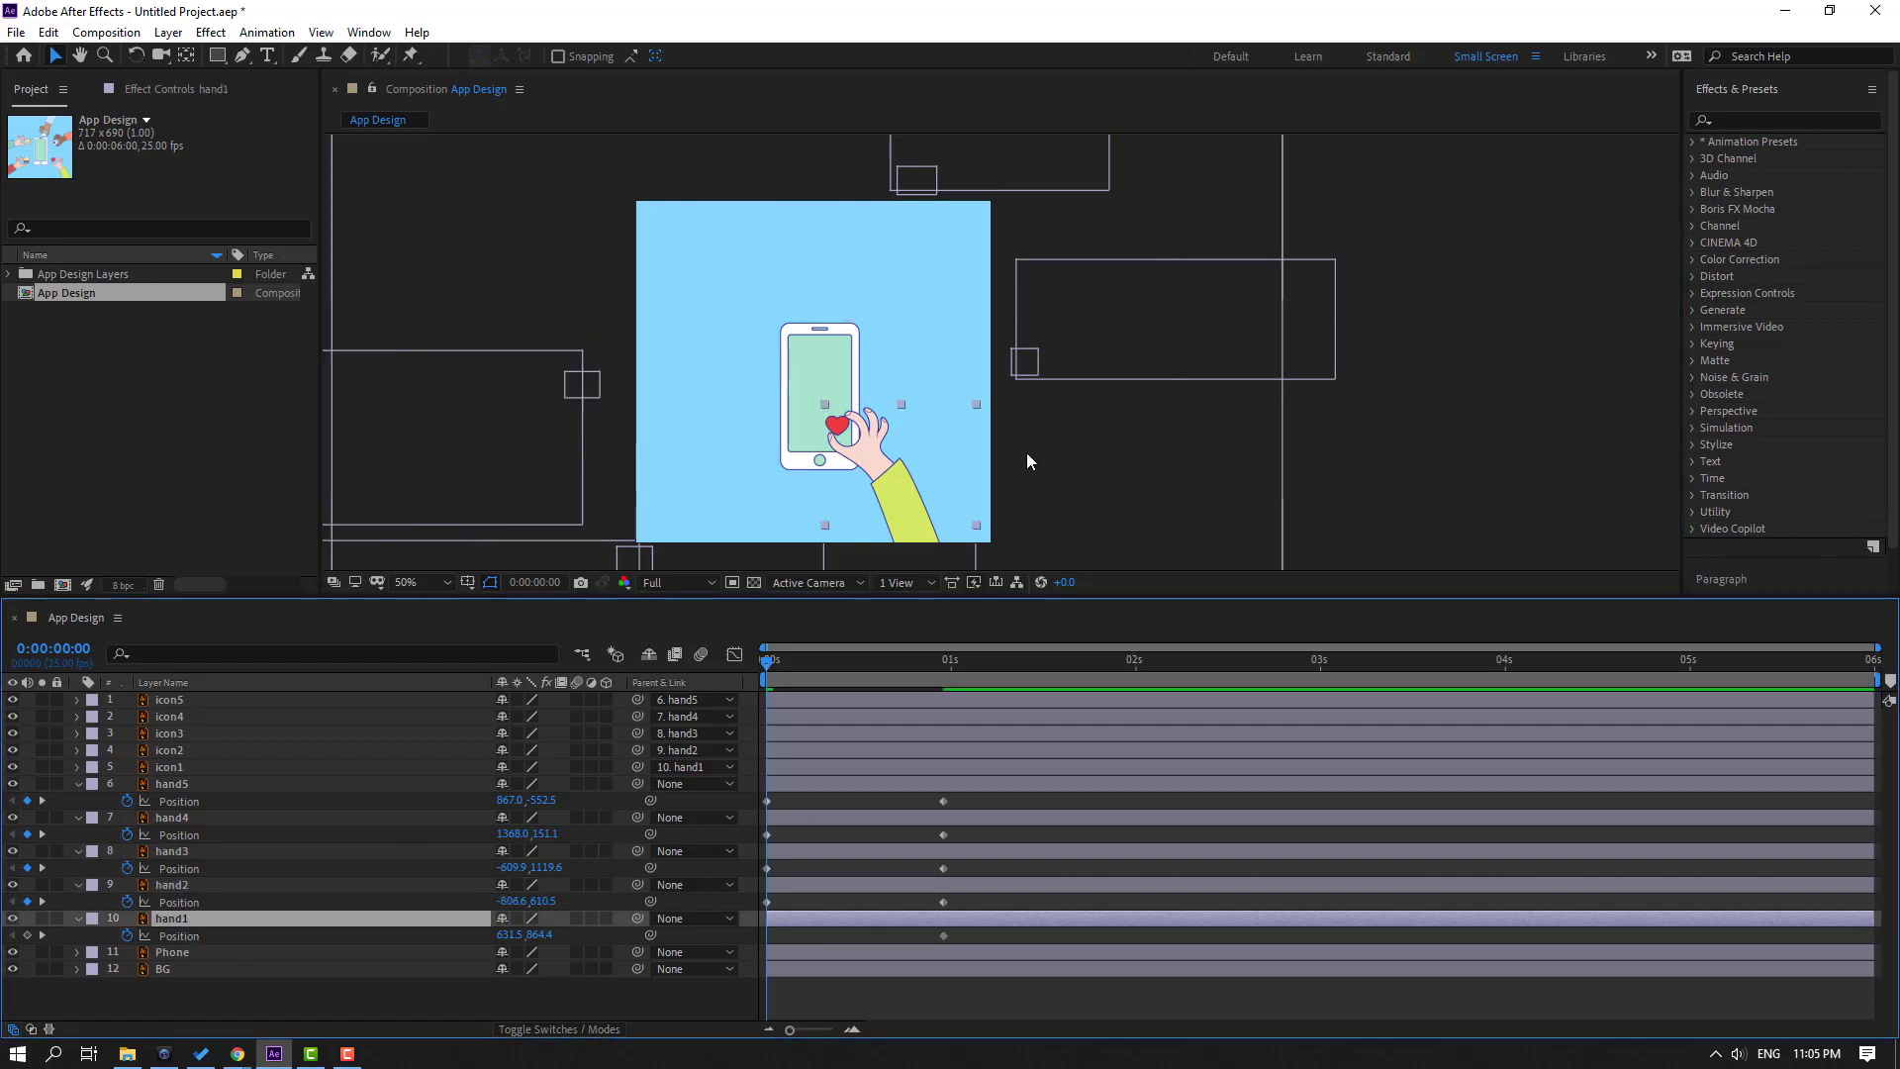
left_click_drag(888, 496, 970, 654)
key("space")
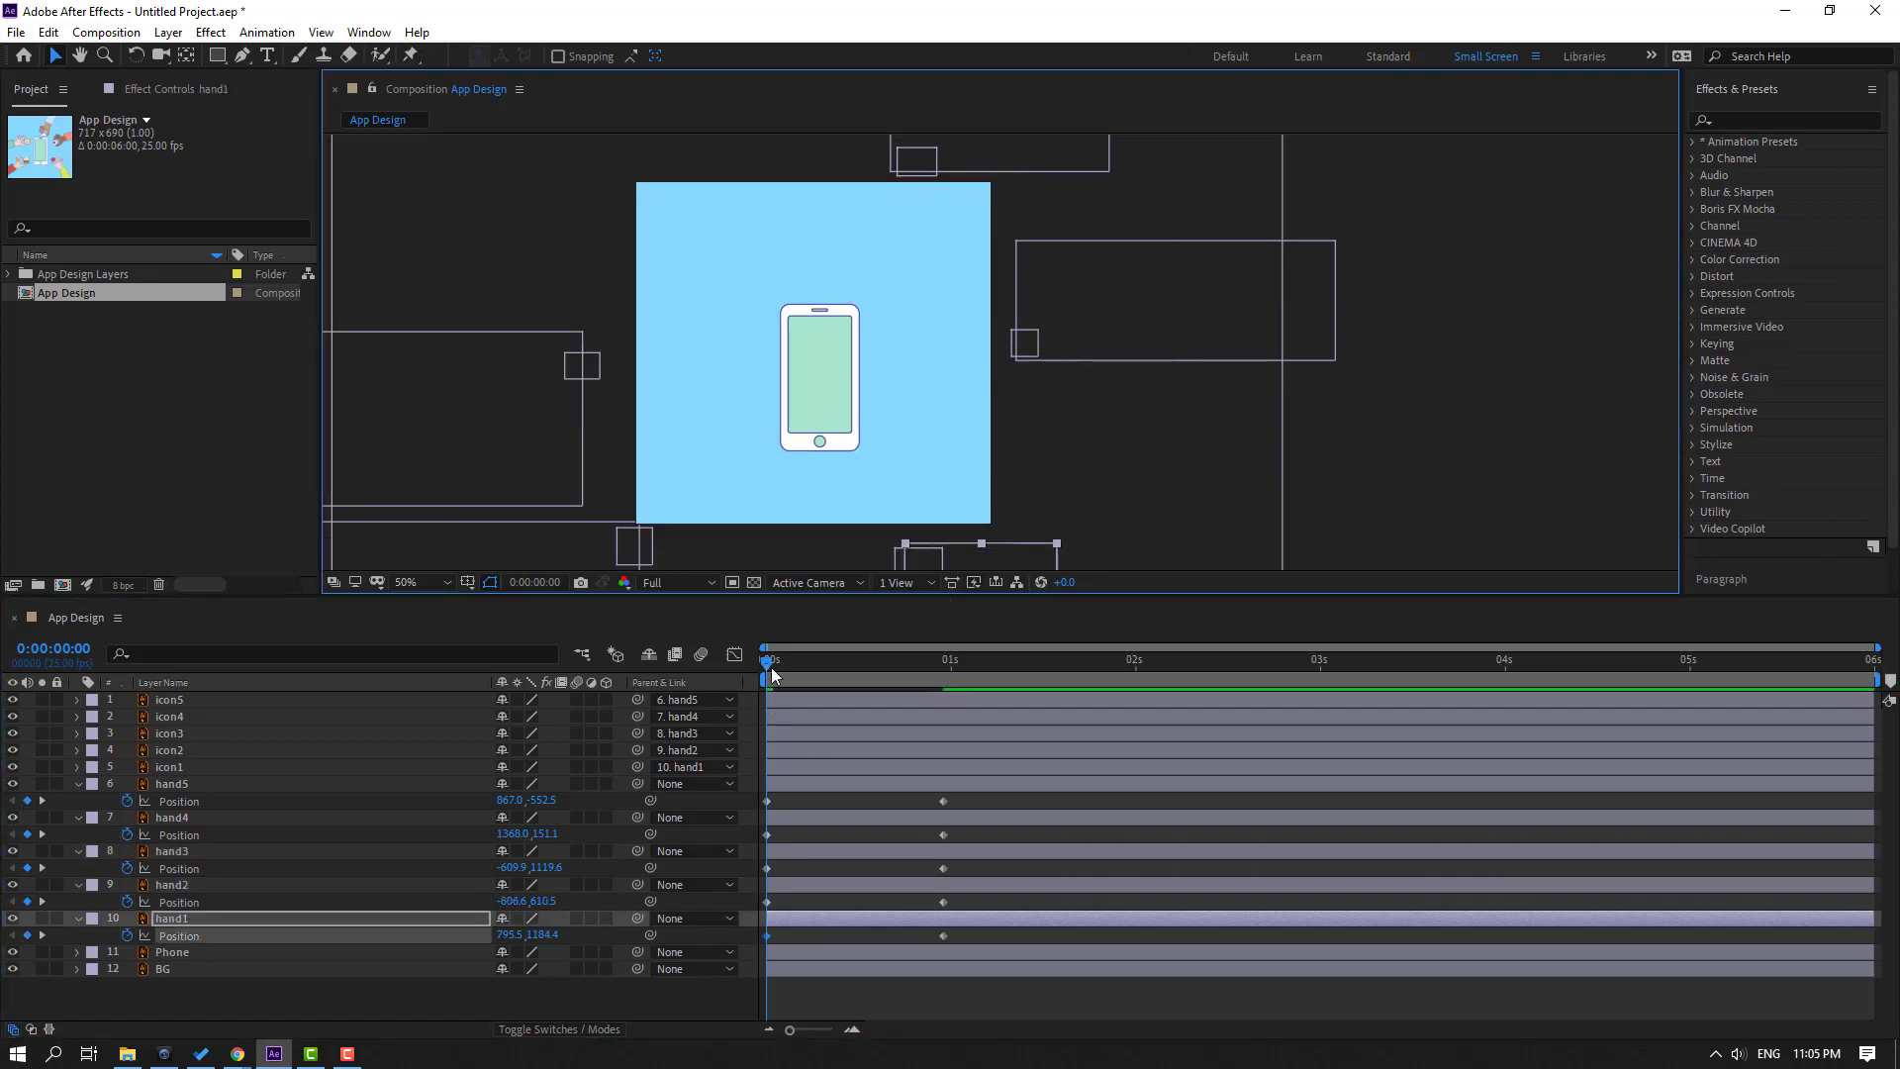
key("space")
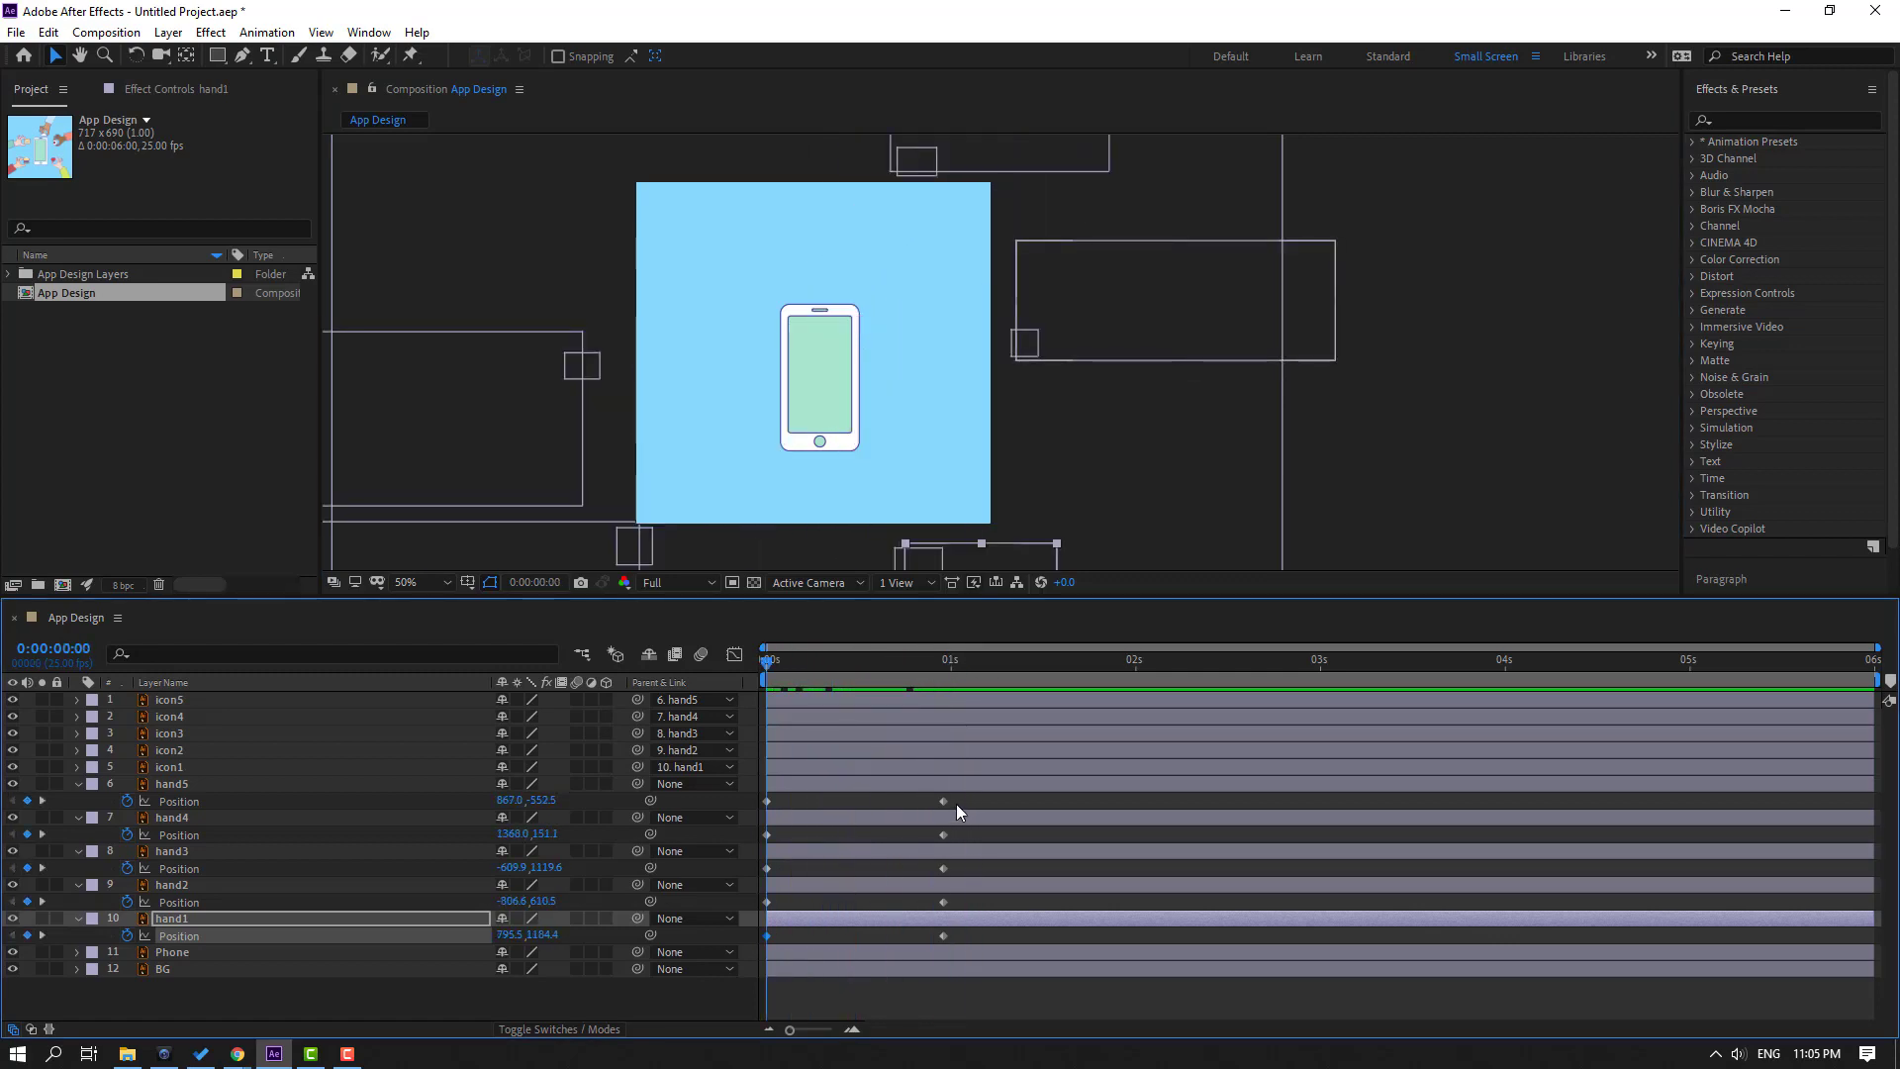
Apply Easy Ease to all Position keyframes of layers hand1 through hand5.
left_click_drag(956, 798, 762, 945)
right_click(771, 938)
mouse_move(851, 917)
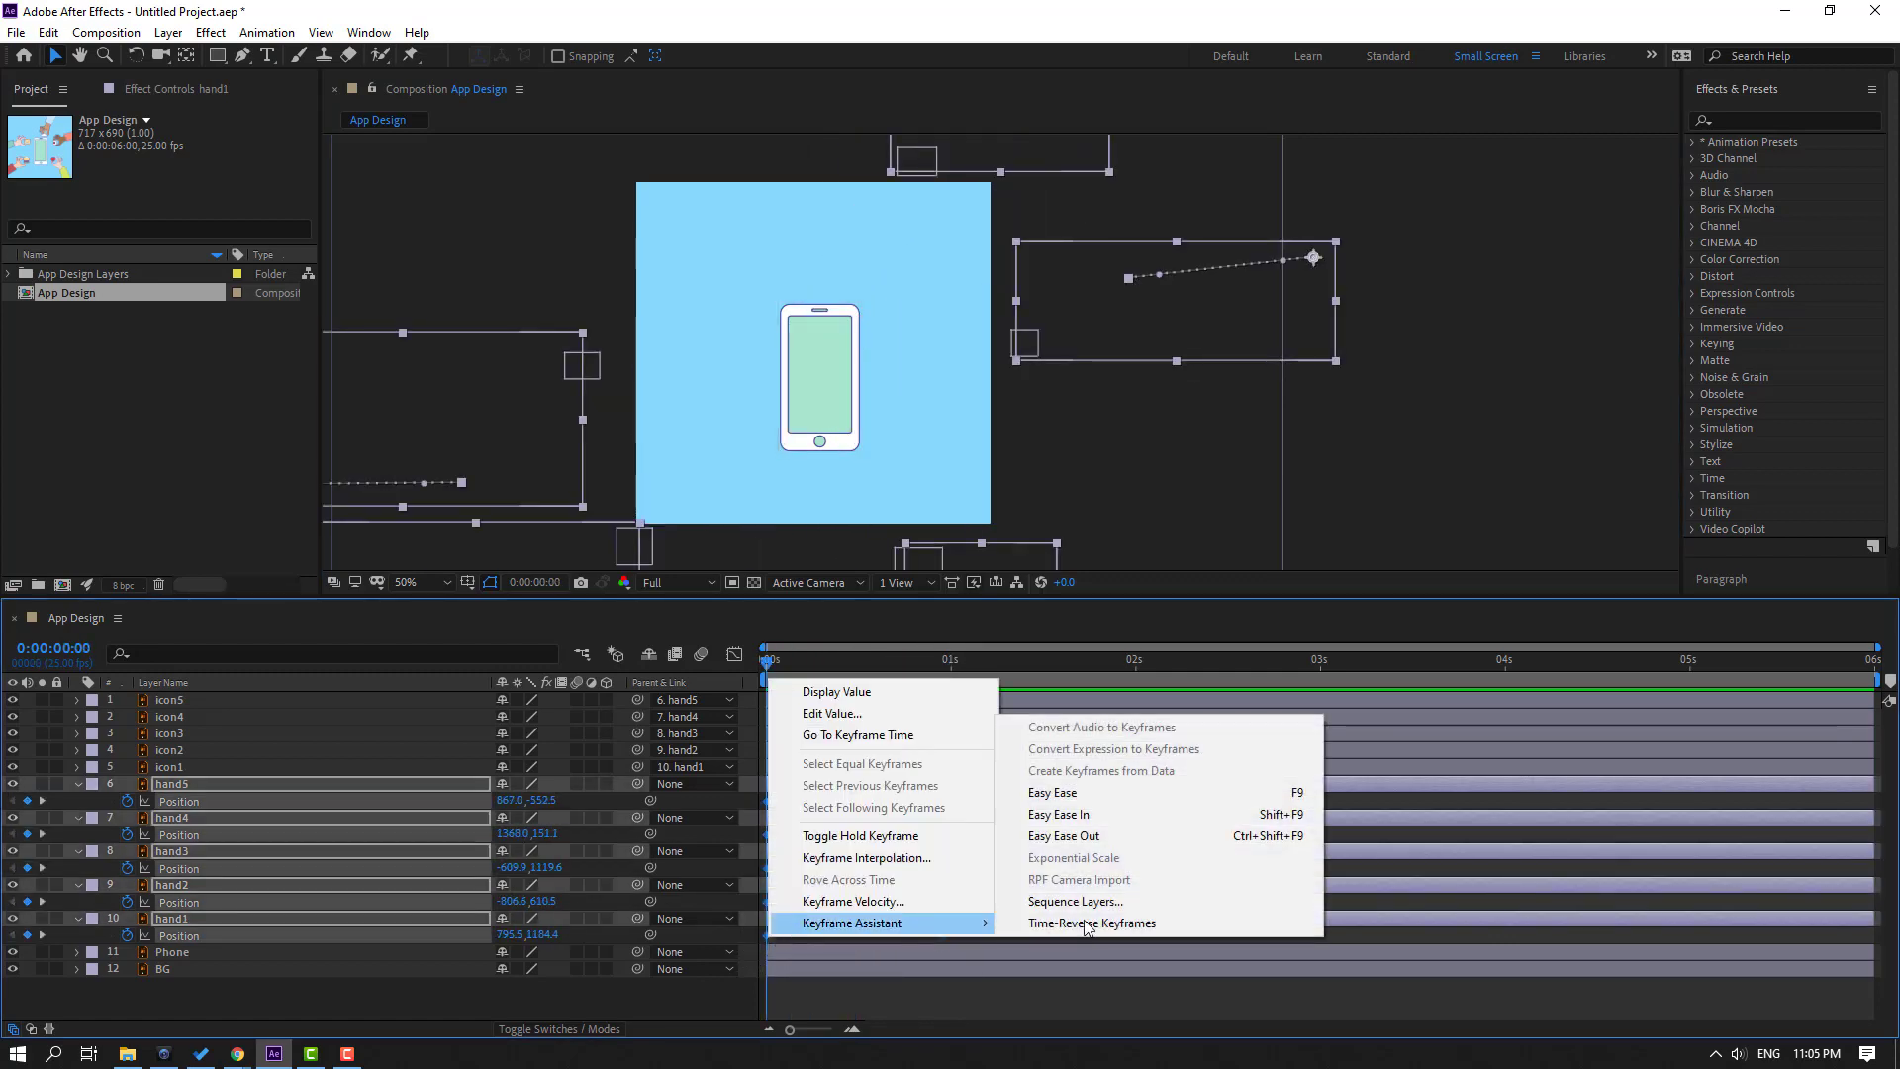
left_click(1108, 798)
In the speed graph, lengthen the start and end handles of all hand Position keyframes into a sharp central peak, and preview.
left_click(734, 655)
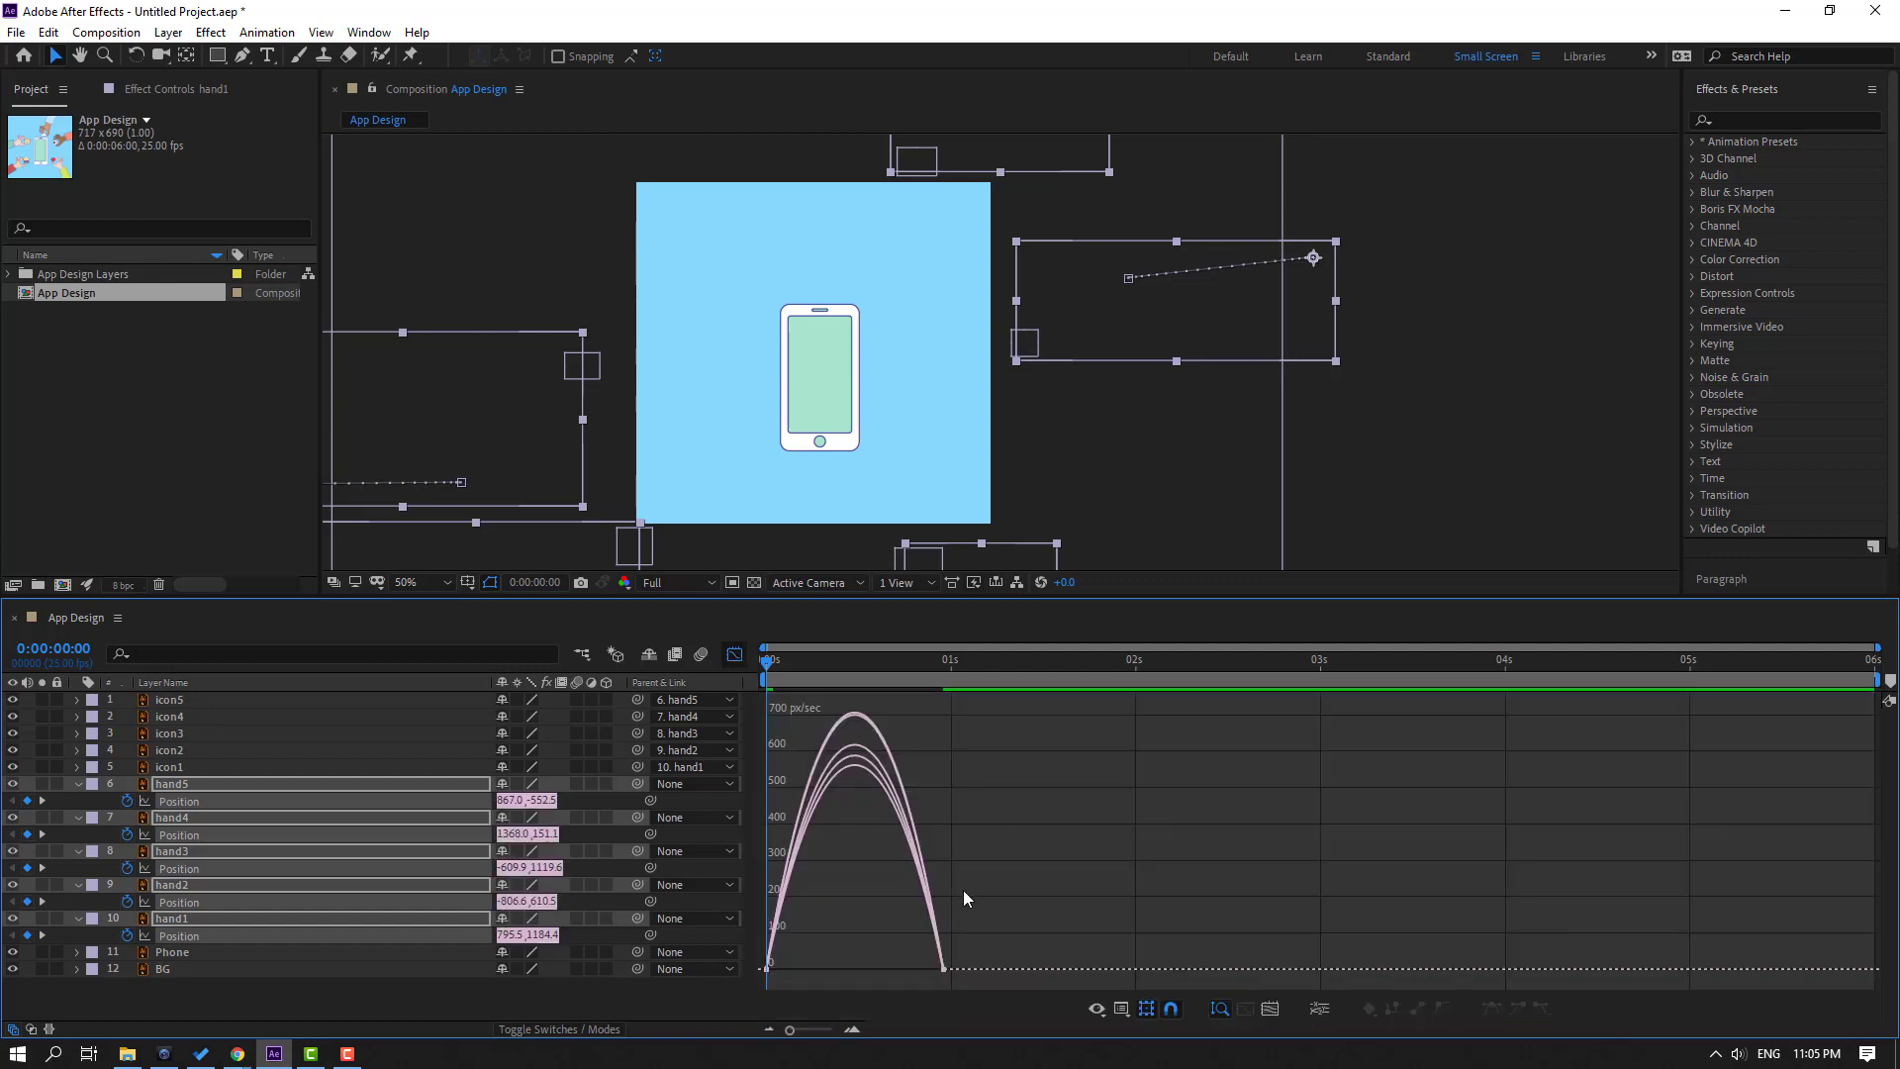
left_click_drag(998, 941, 823, 962)
left_click(793, 963)
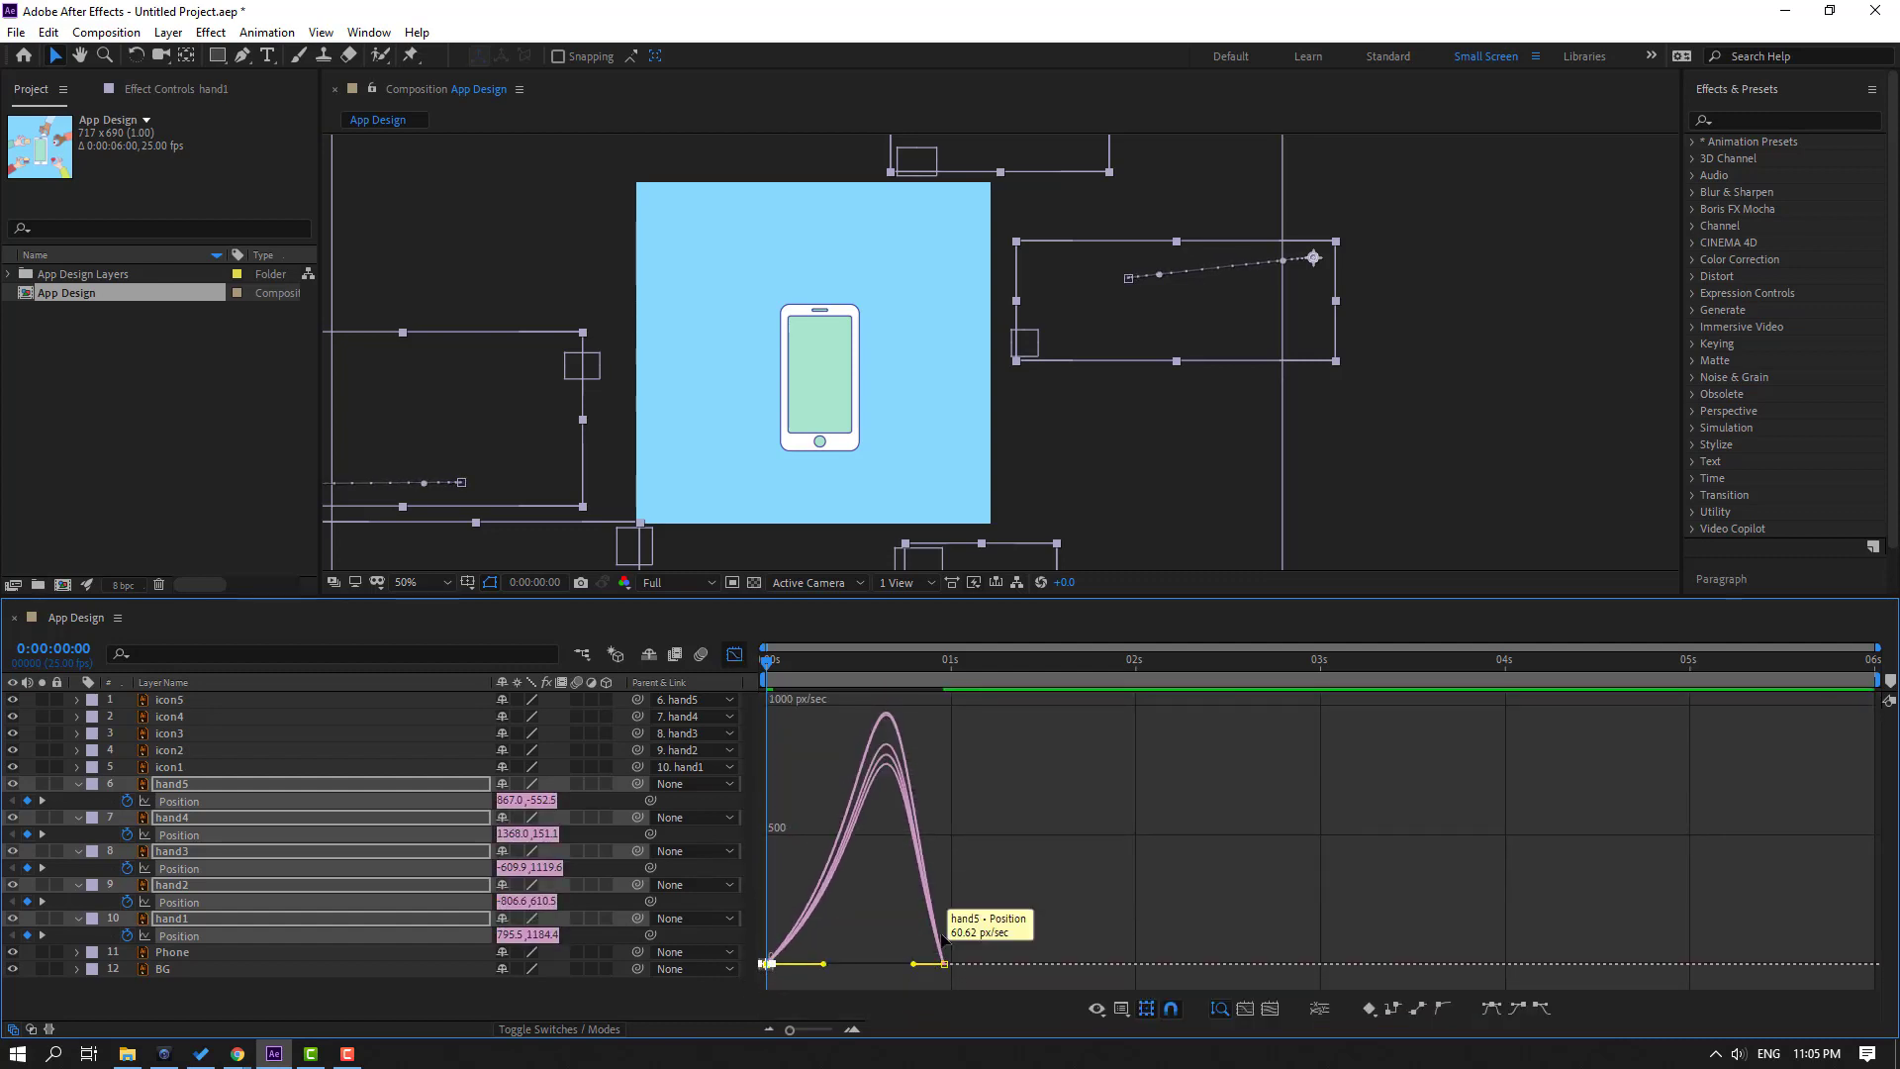
key("space")
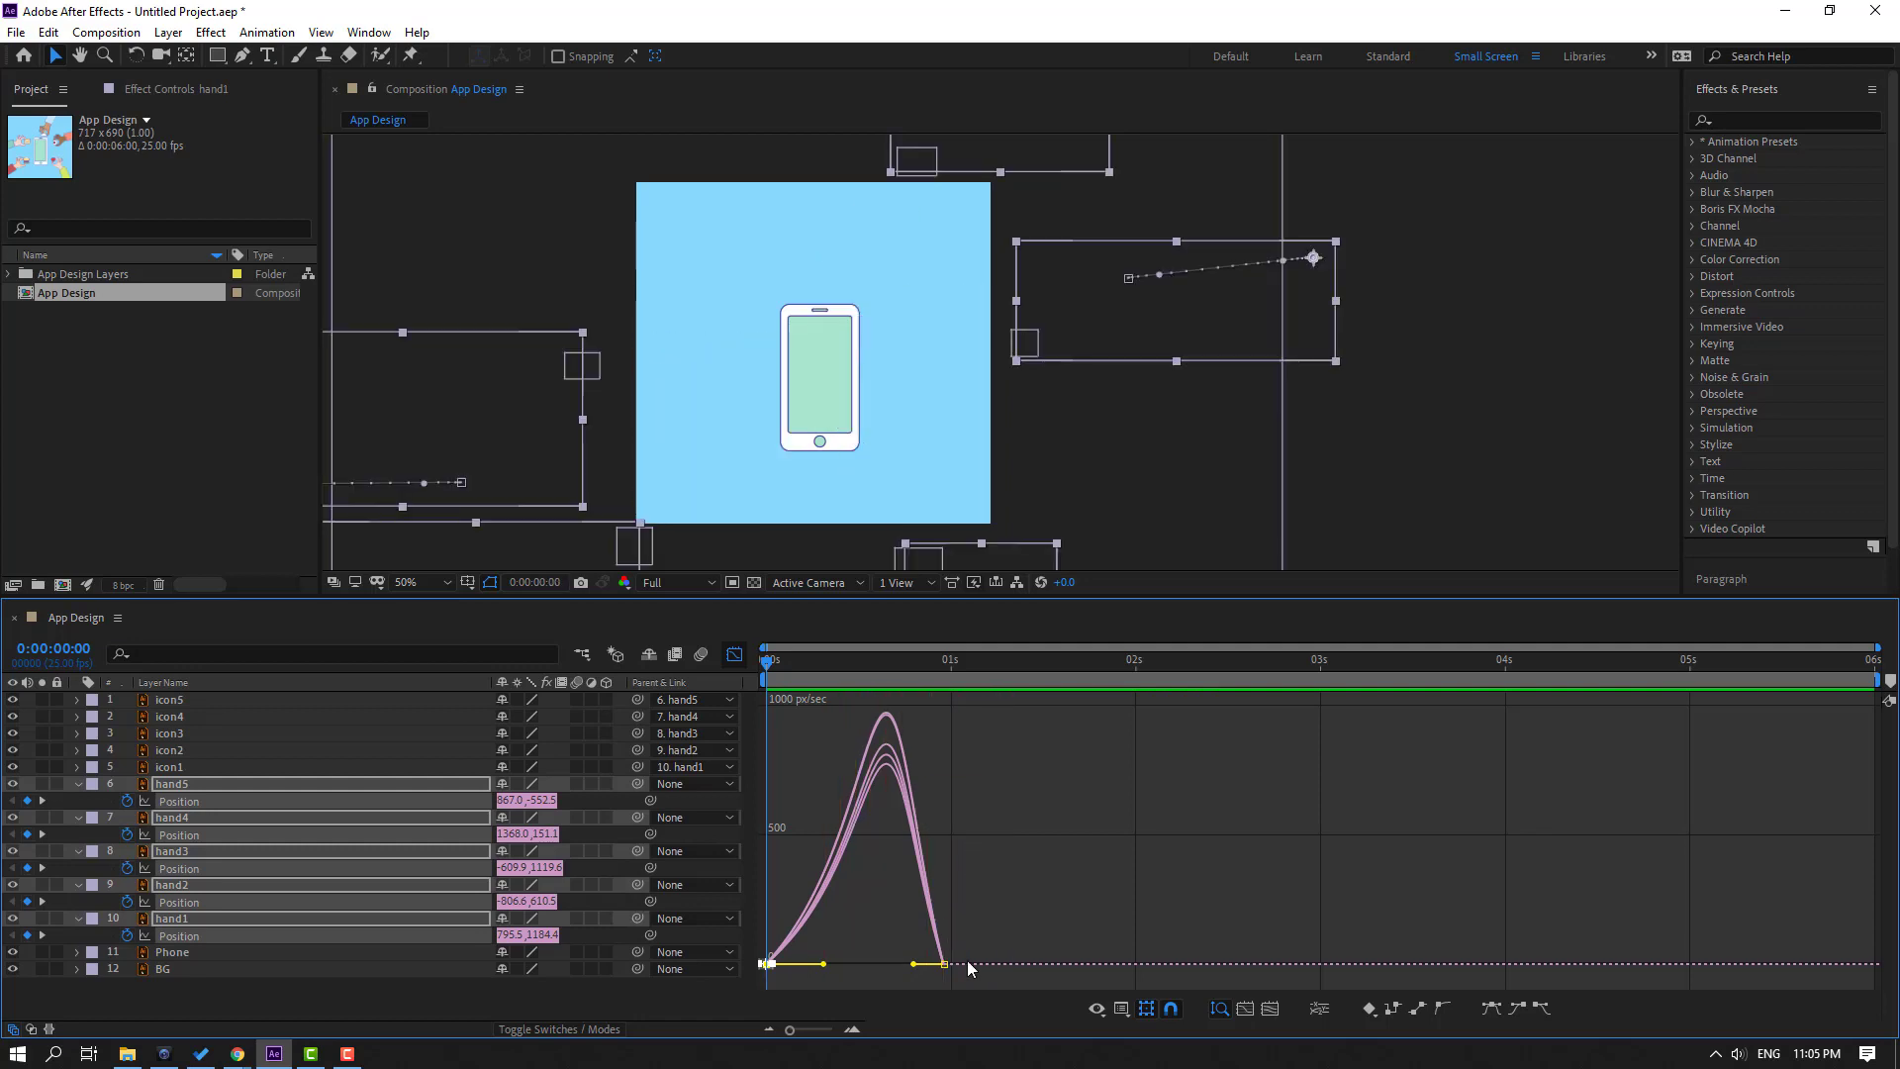
left_click_drag(1017, 949, 883, 964)
key("space")
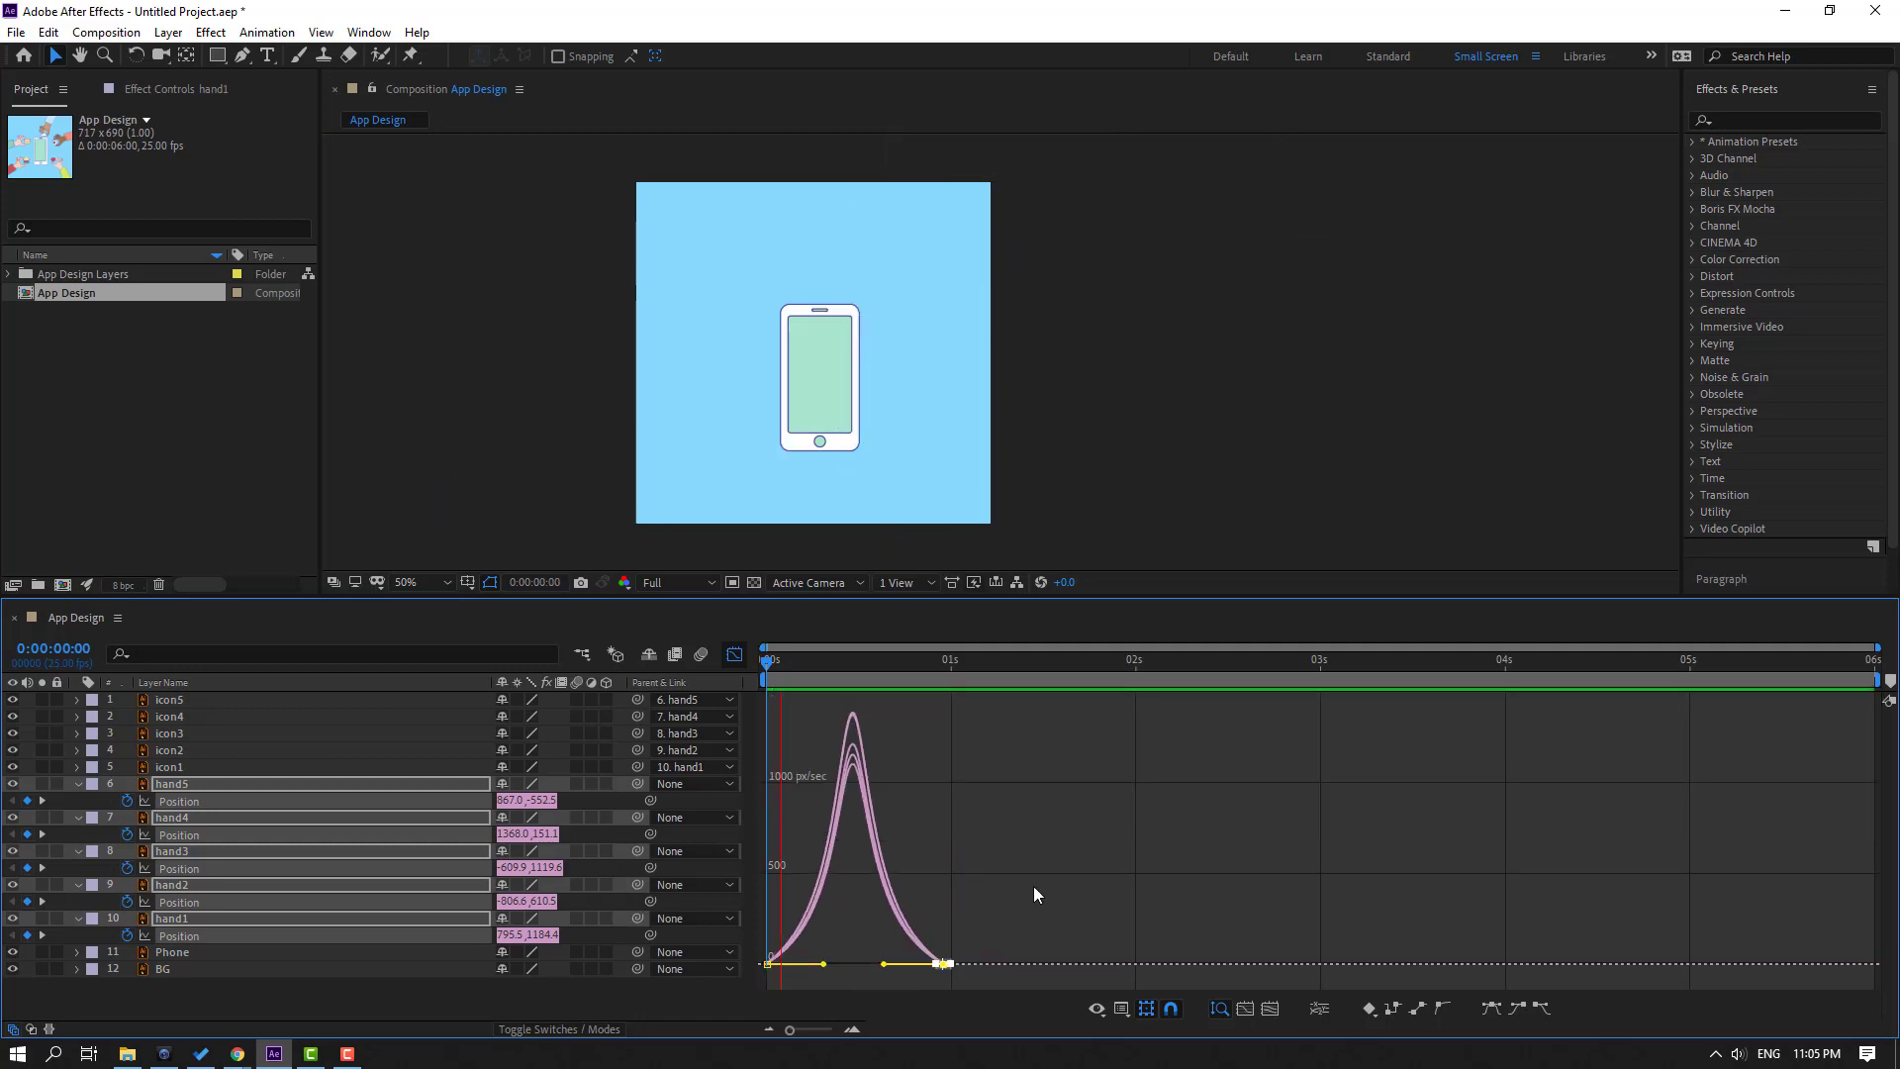
key("space")
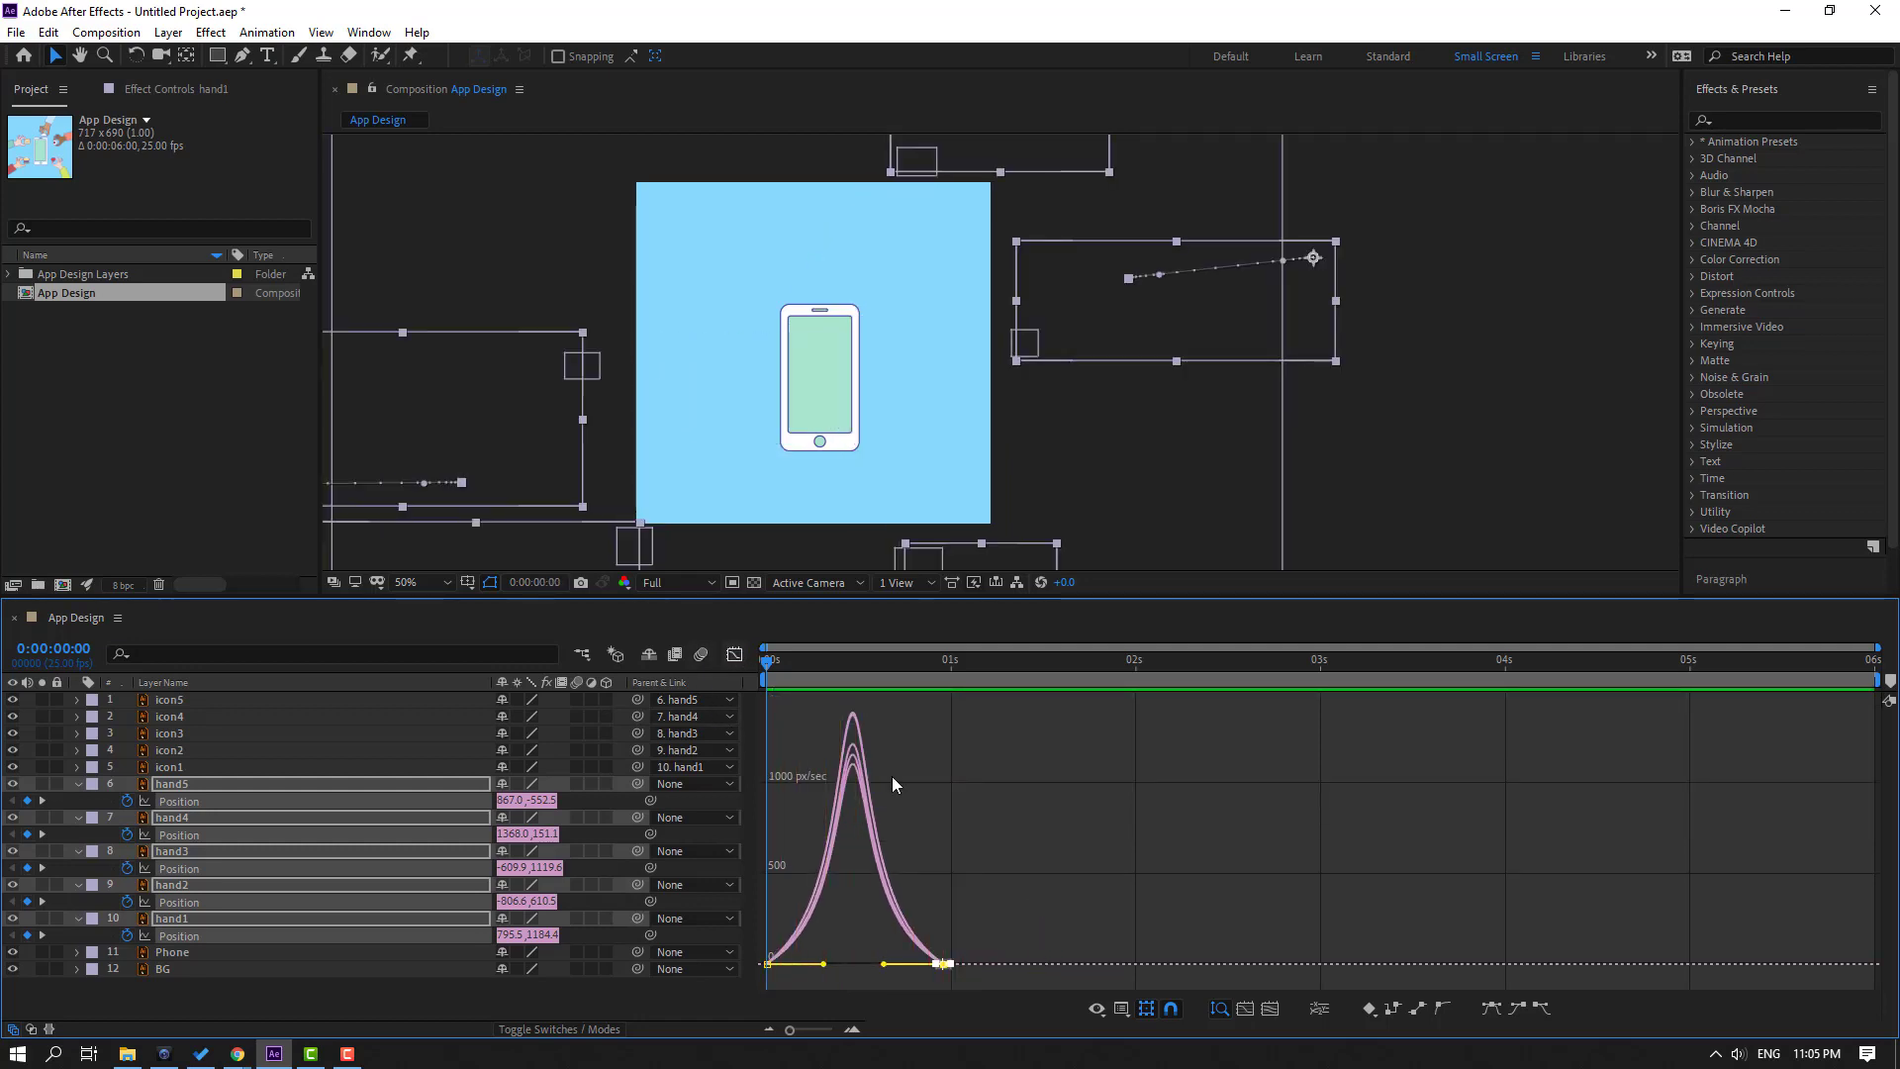
Shift the ending Position keyframes of all five hands to about 0:00:01:08 and check the slower motion.
key("shift+F3")
left_click_drag(950, 821, 1022, 829)
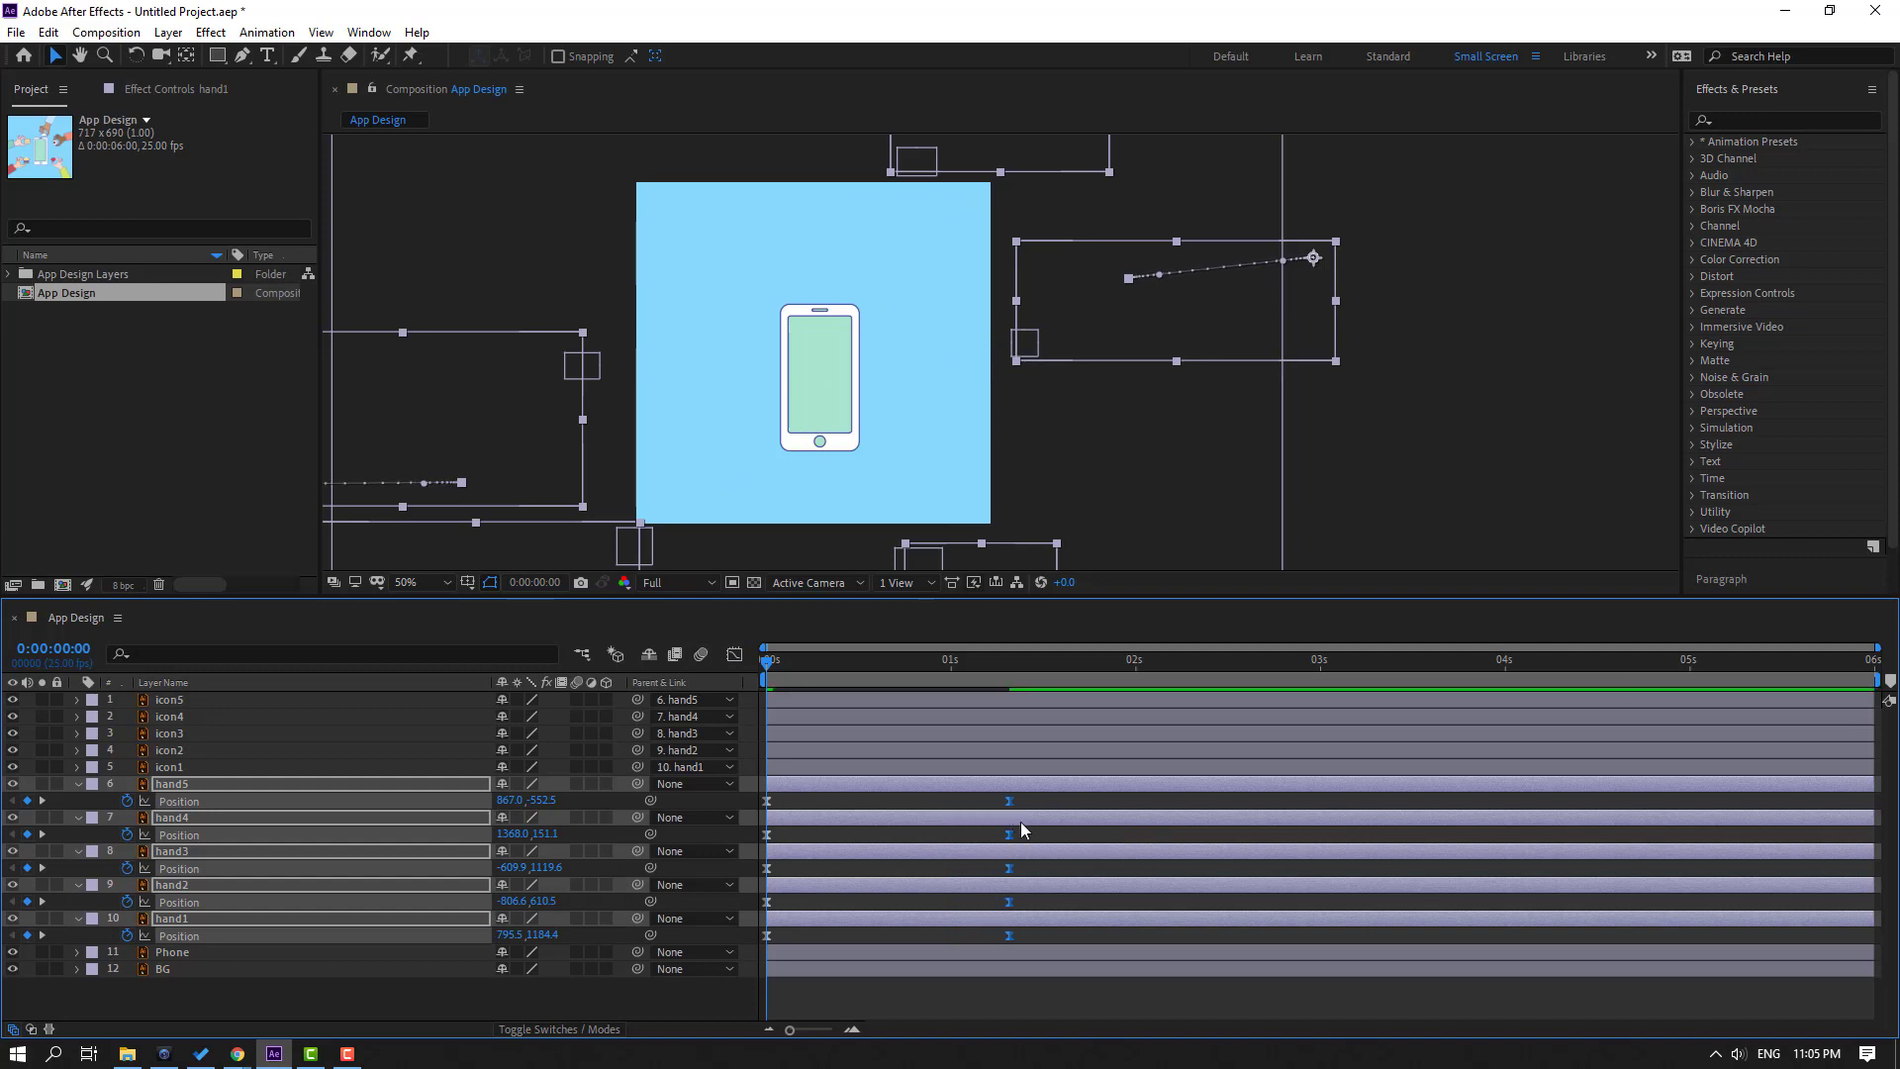
key("space")
left_click_drag(1025, 664, 1012, 665)
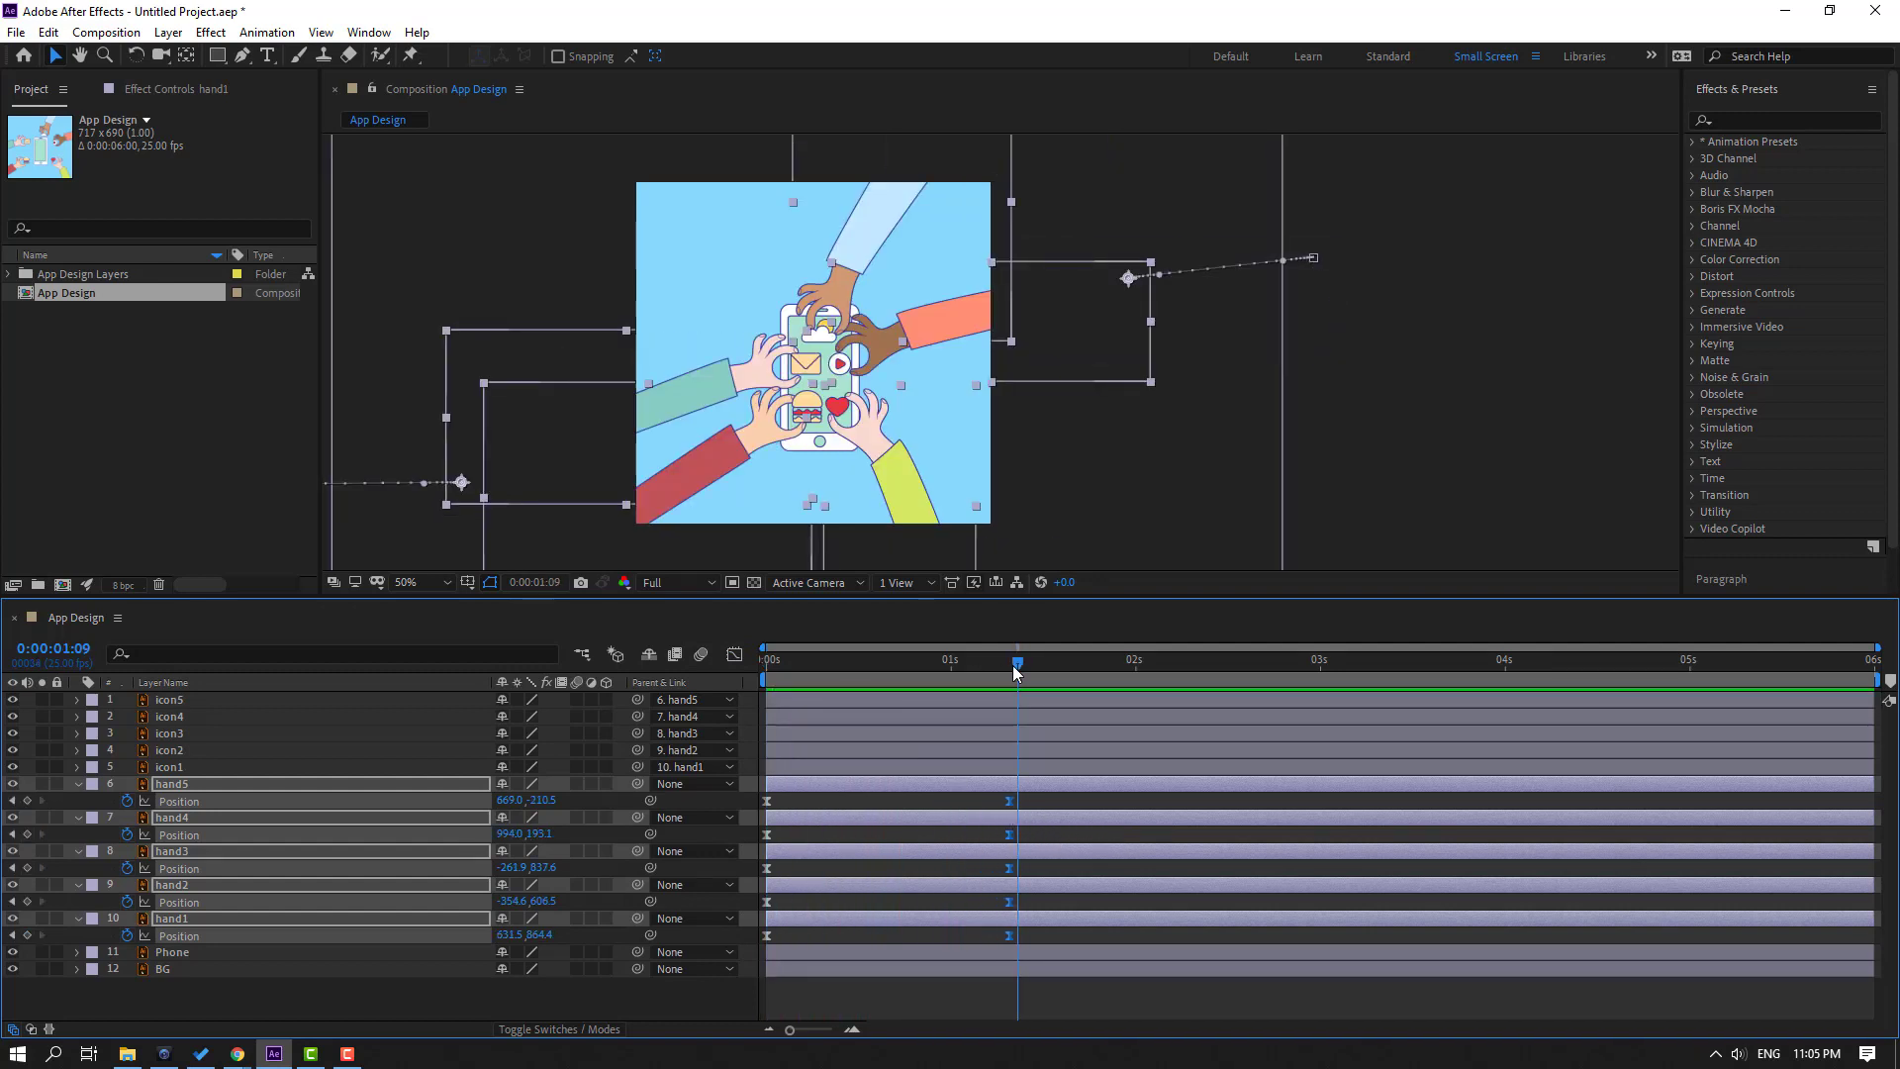
Stagger the entrances by delaying layer hand2 about 4 frames, hand4 about 6 frames and hand5 about 12 frames, and preview.
left_click(376, 988)
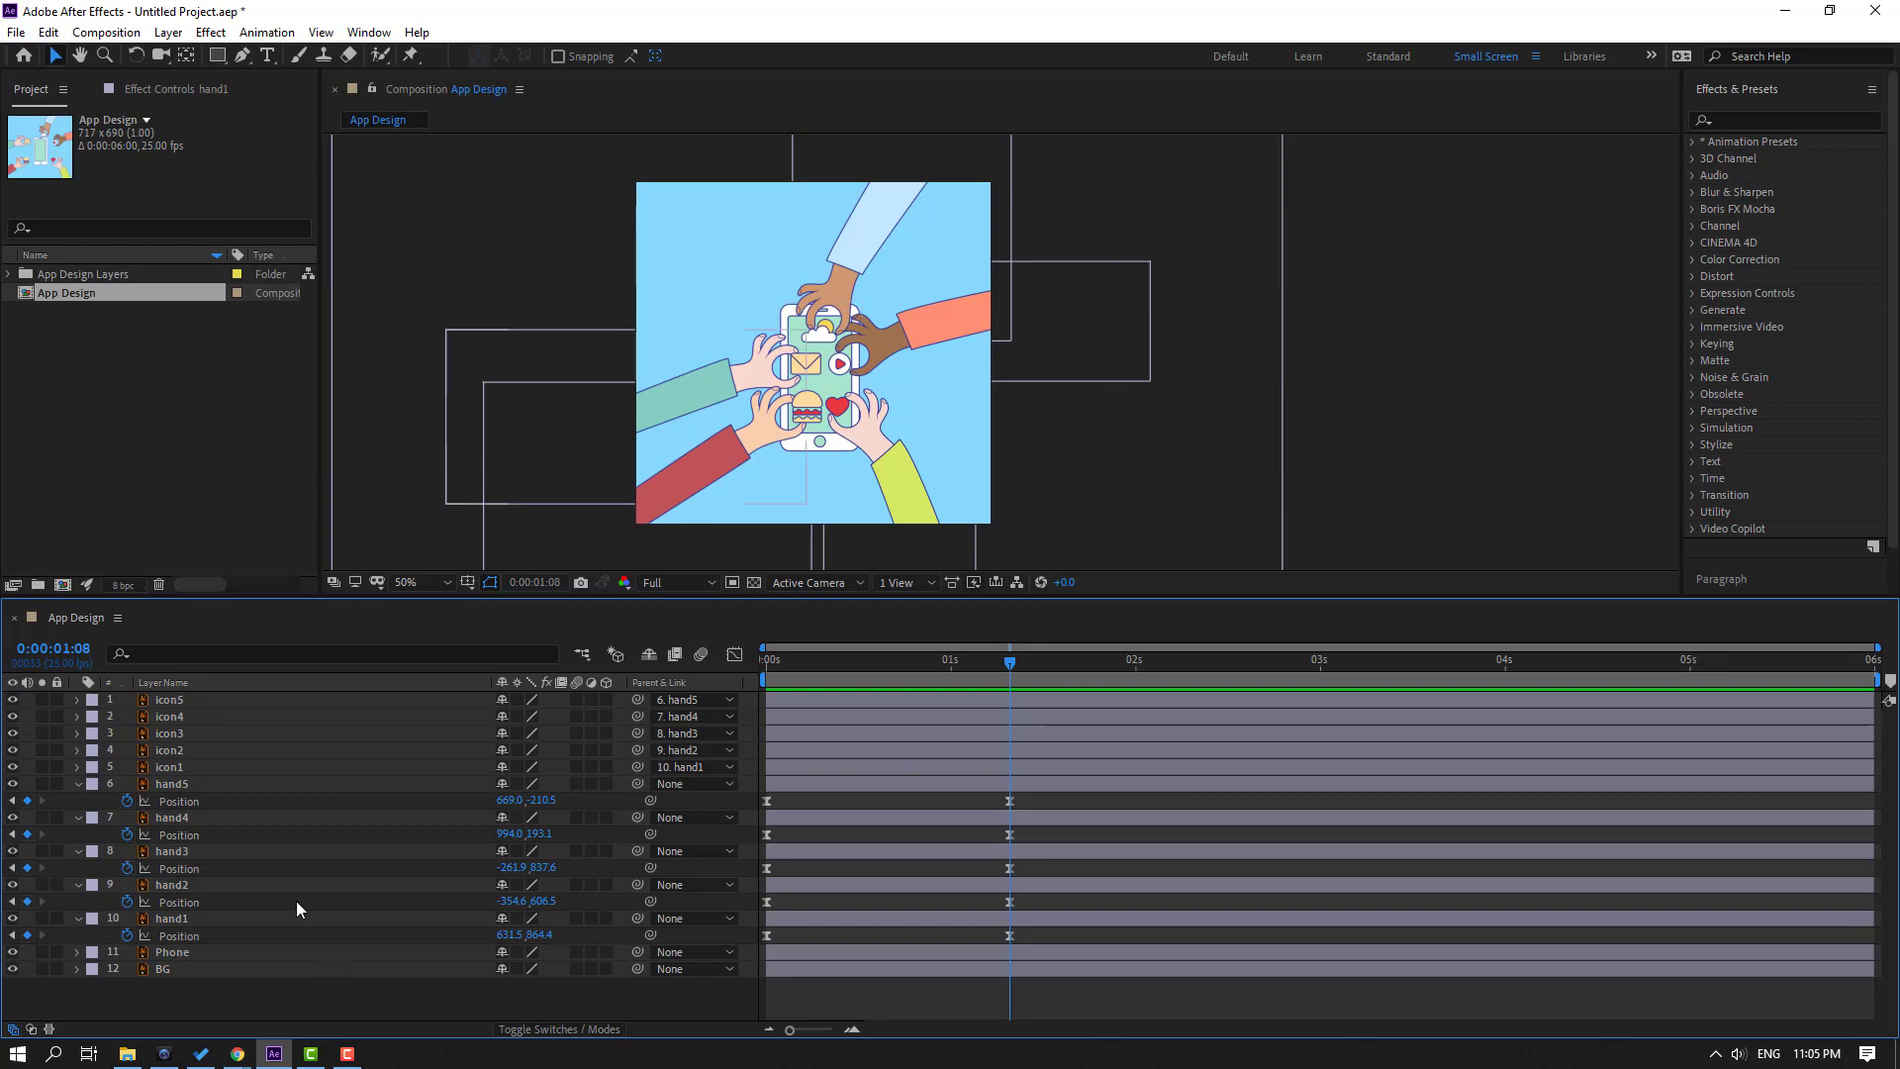
left_click(181, 887)
left_click_drag(873, 888, 902, 888)
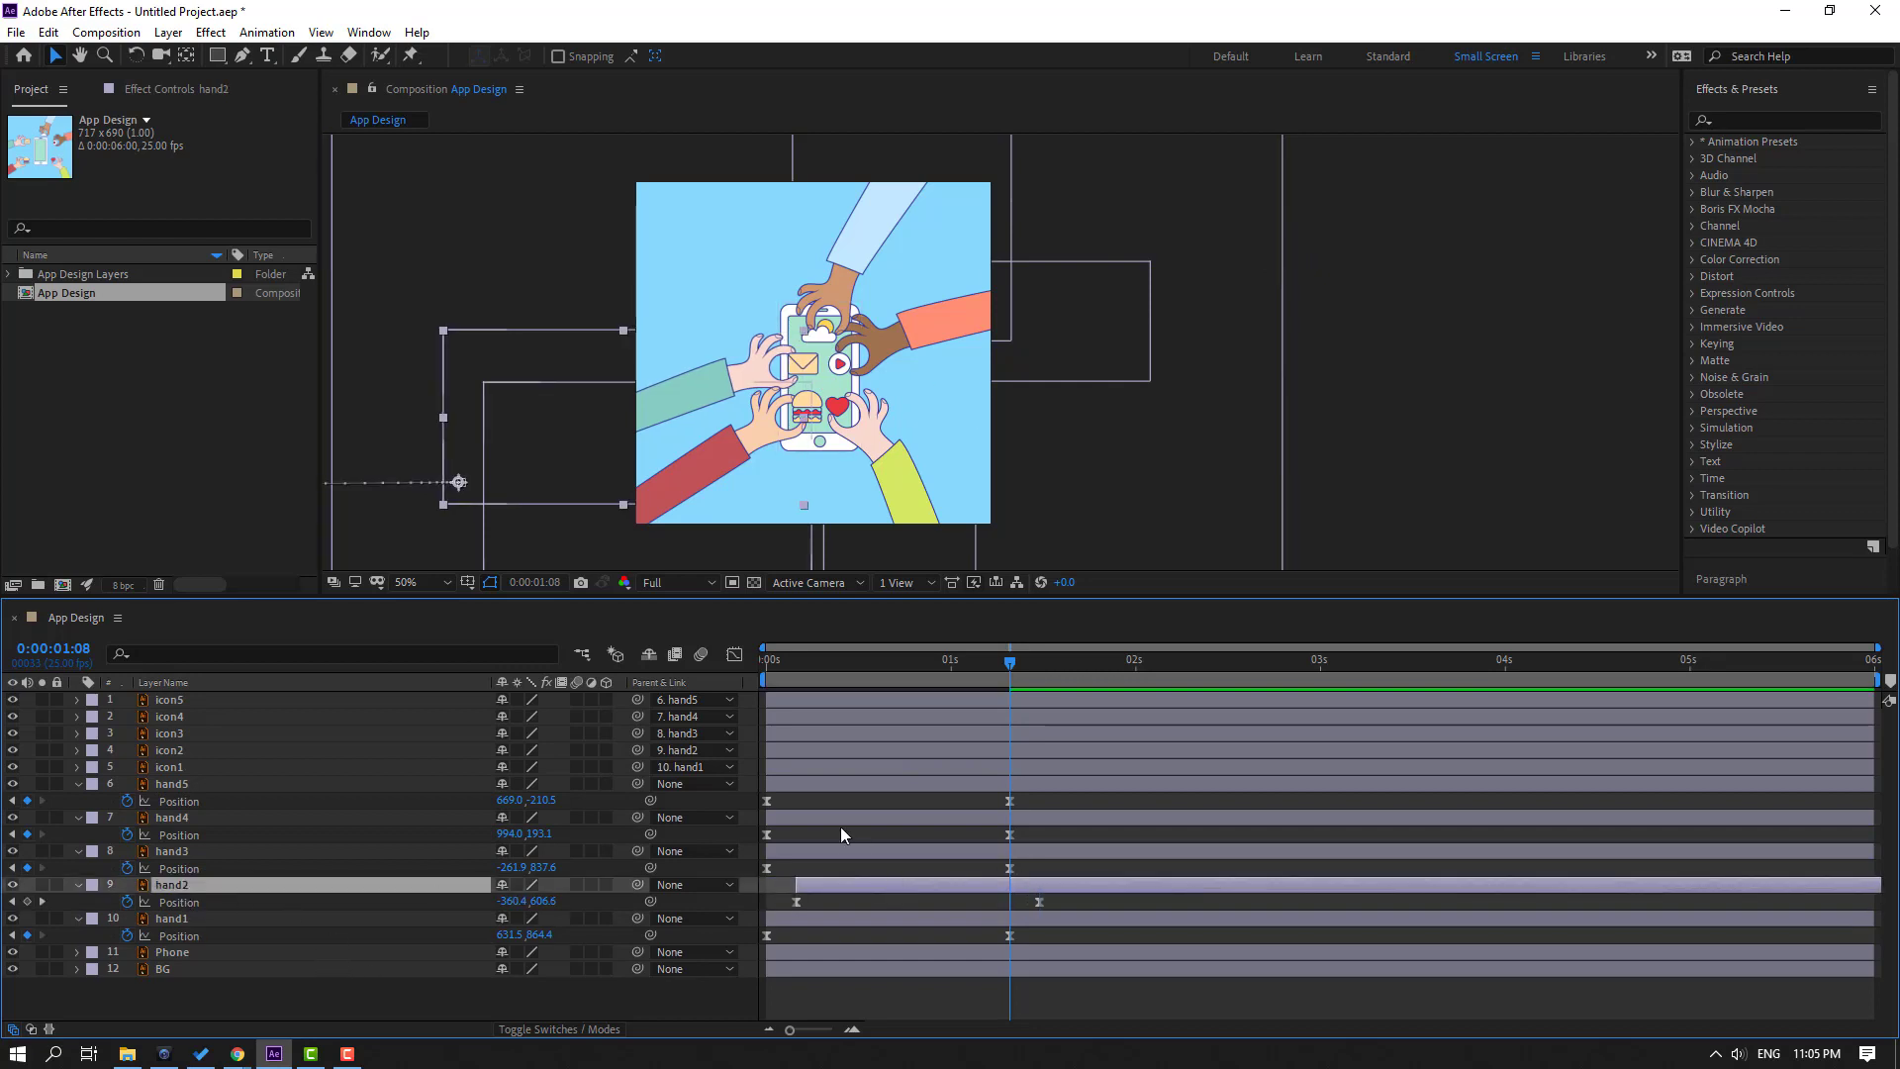
left_click(798, 816)
left_click_drag(832, 816, 888, 783)
key("space")
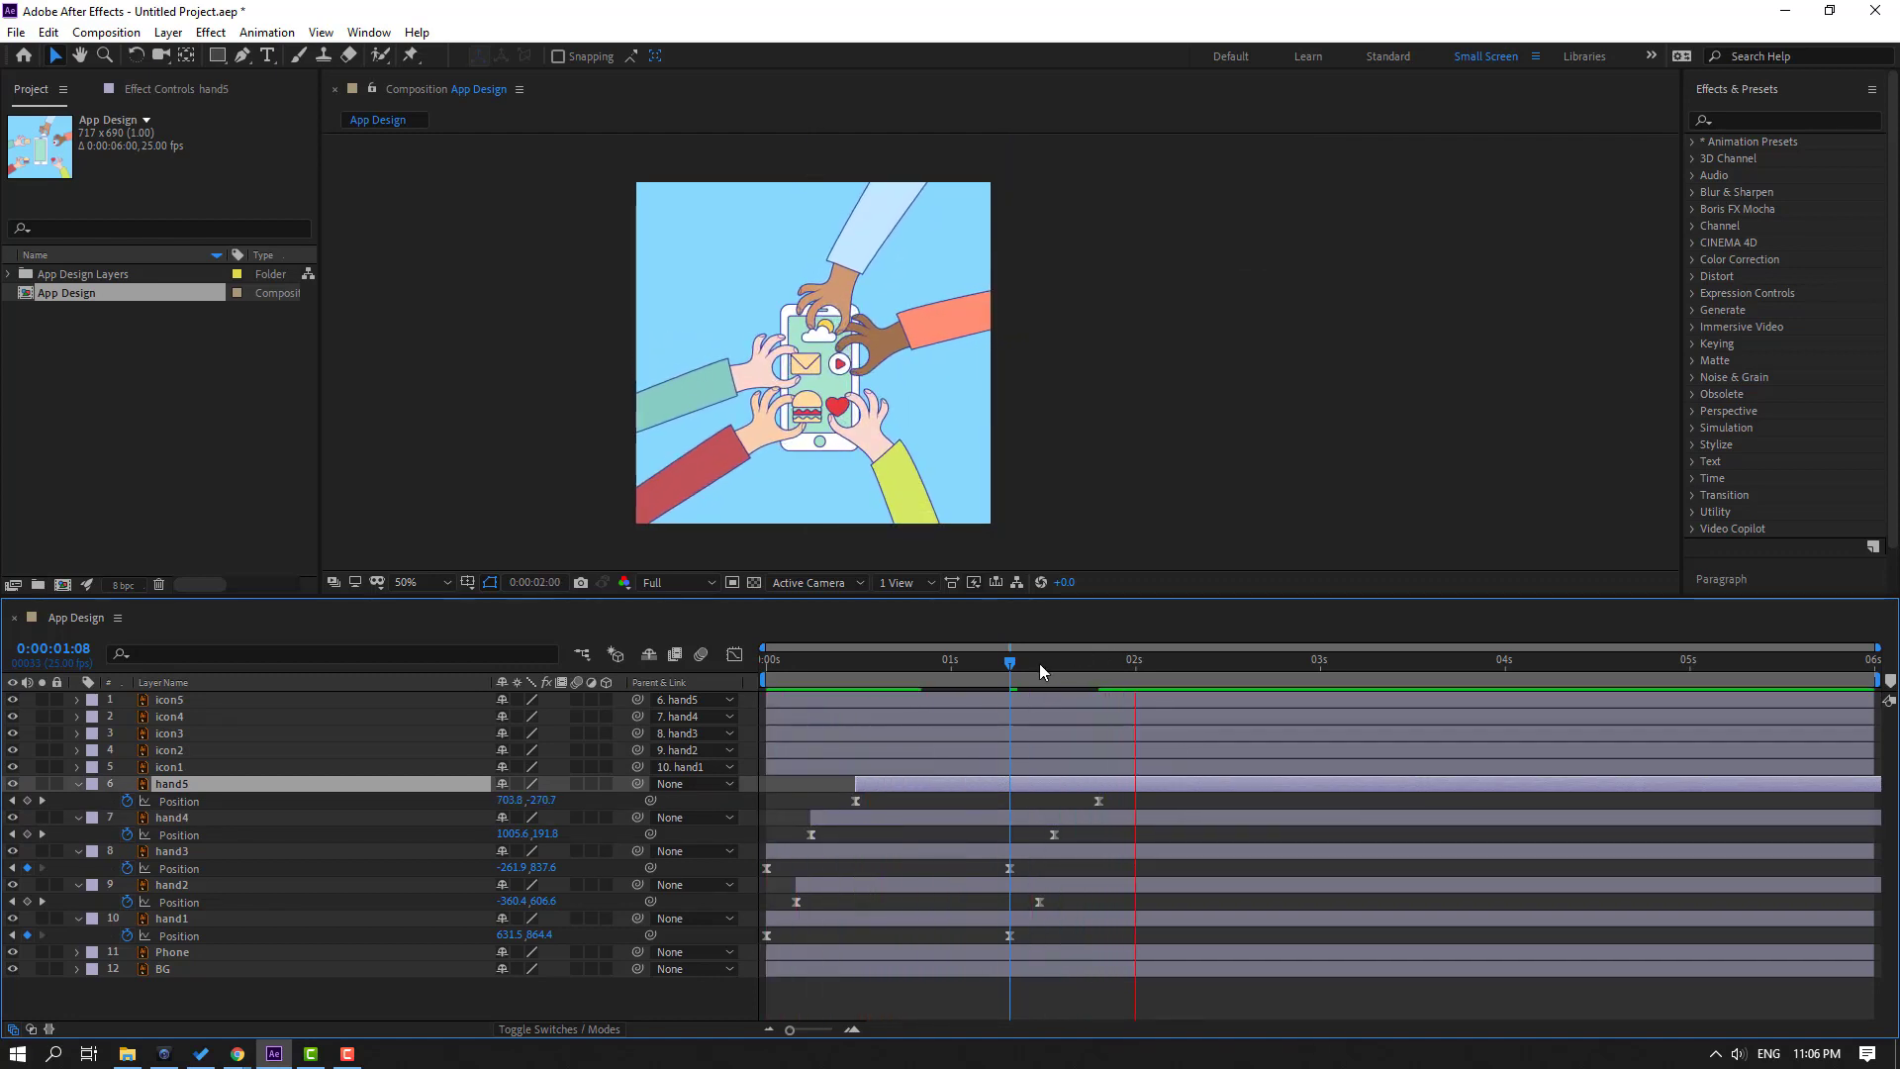
Split layers icon1 through icon5 at 0:00:01:24 and set the parent of the resulting second halves to None.
left_click_drag(1039, 663, 1118, 673)
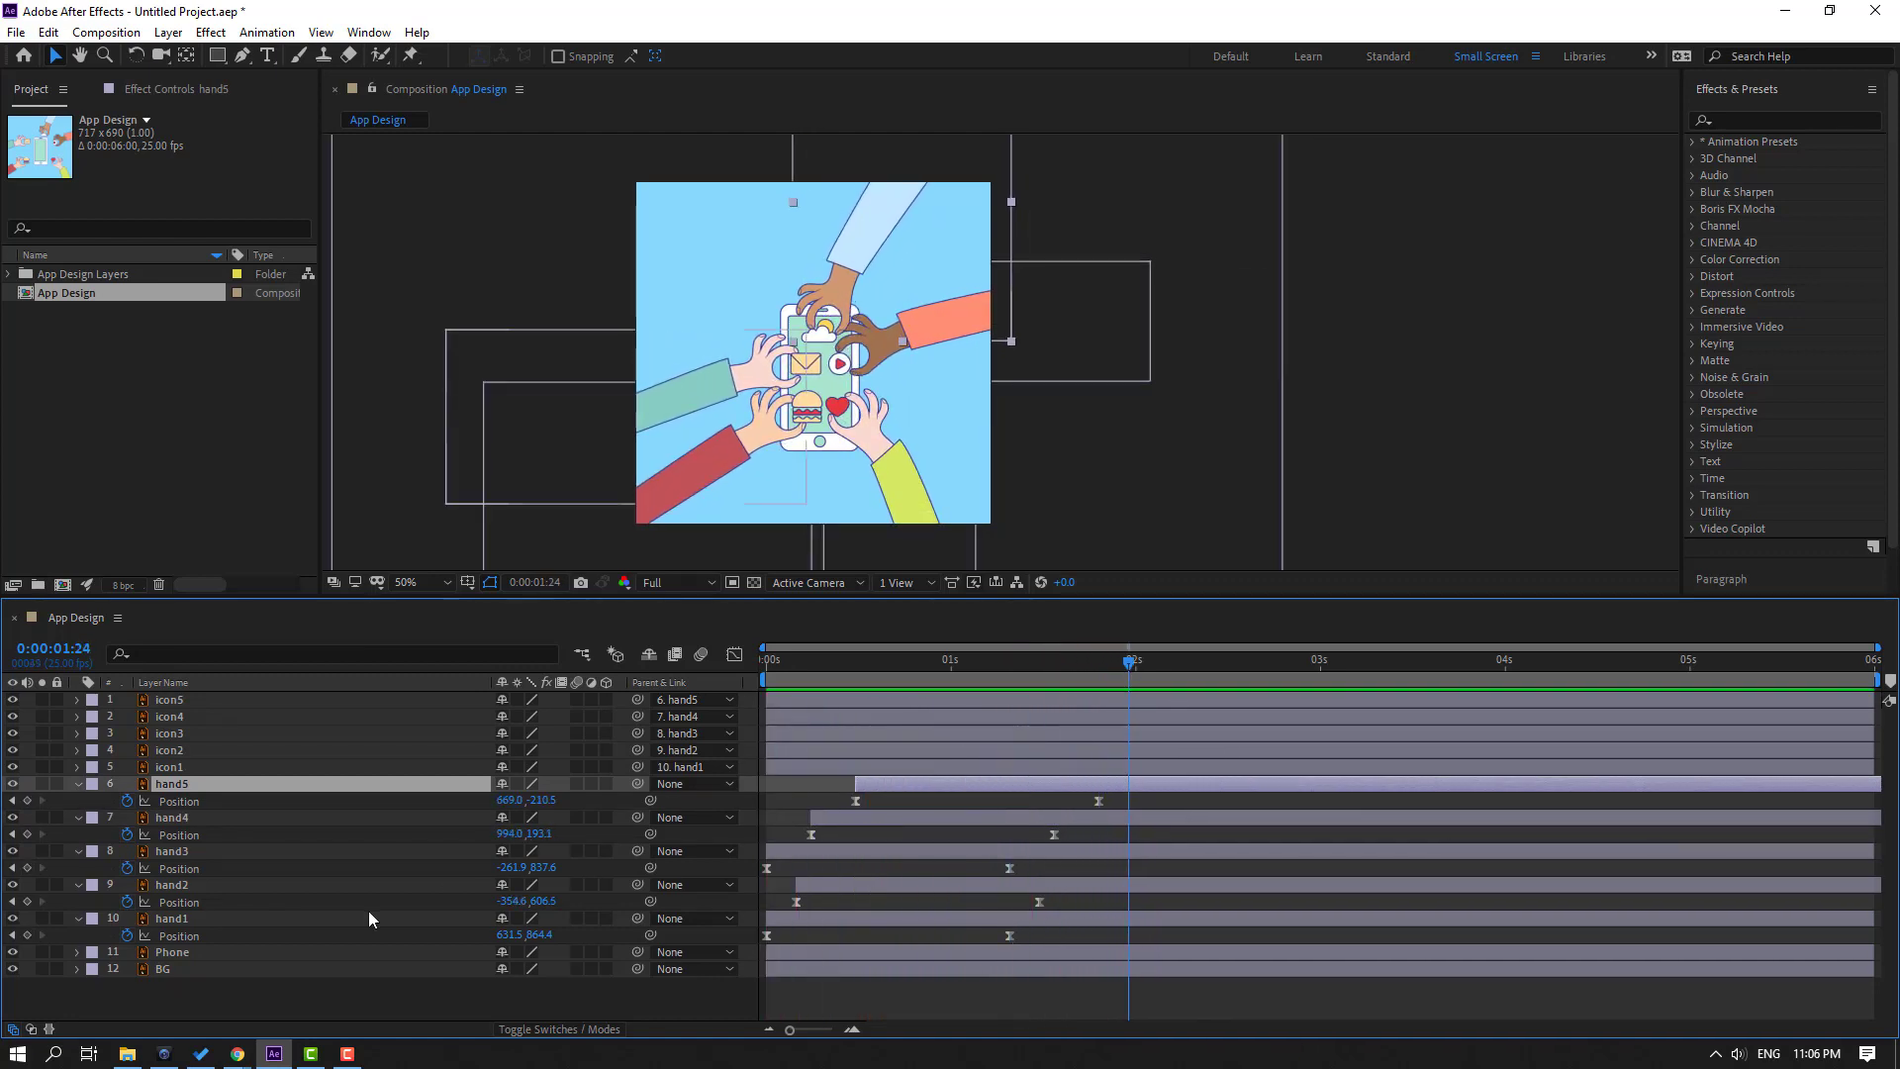
left_click(174, 768)
left_click(166, 702, "shift")
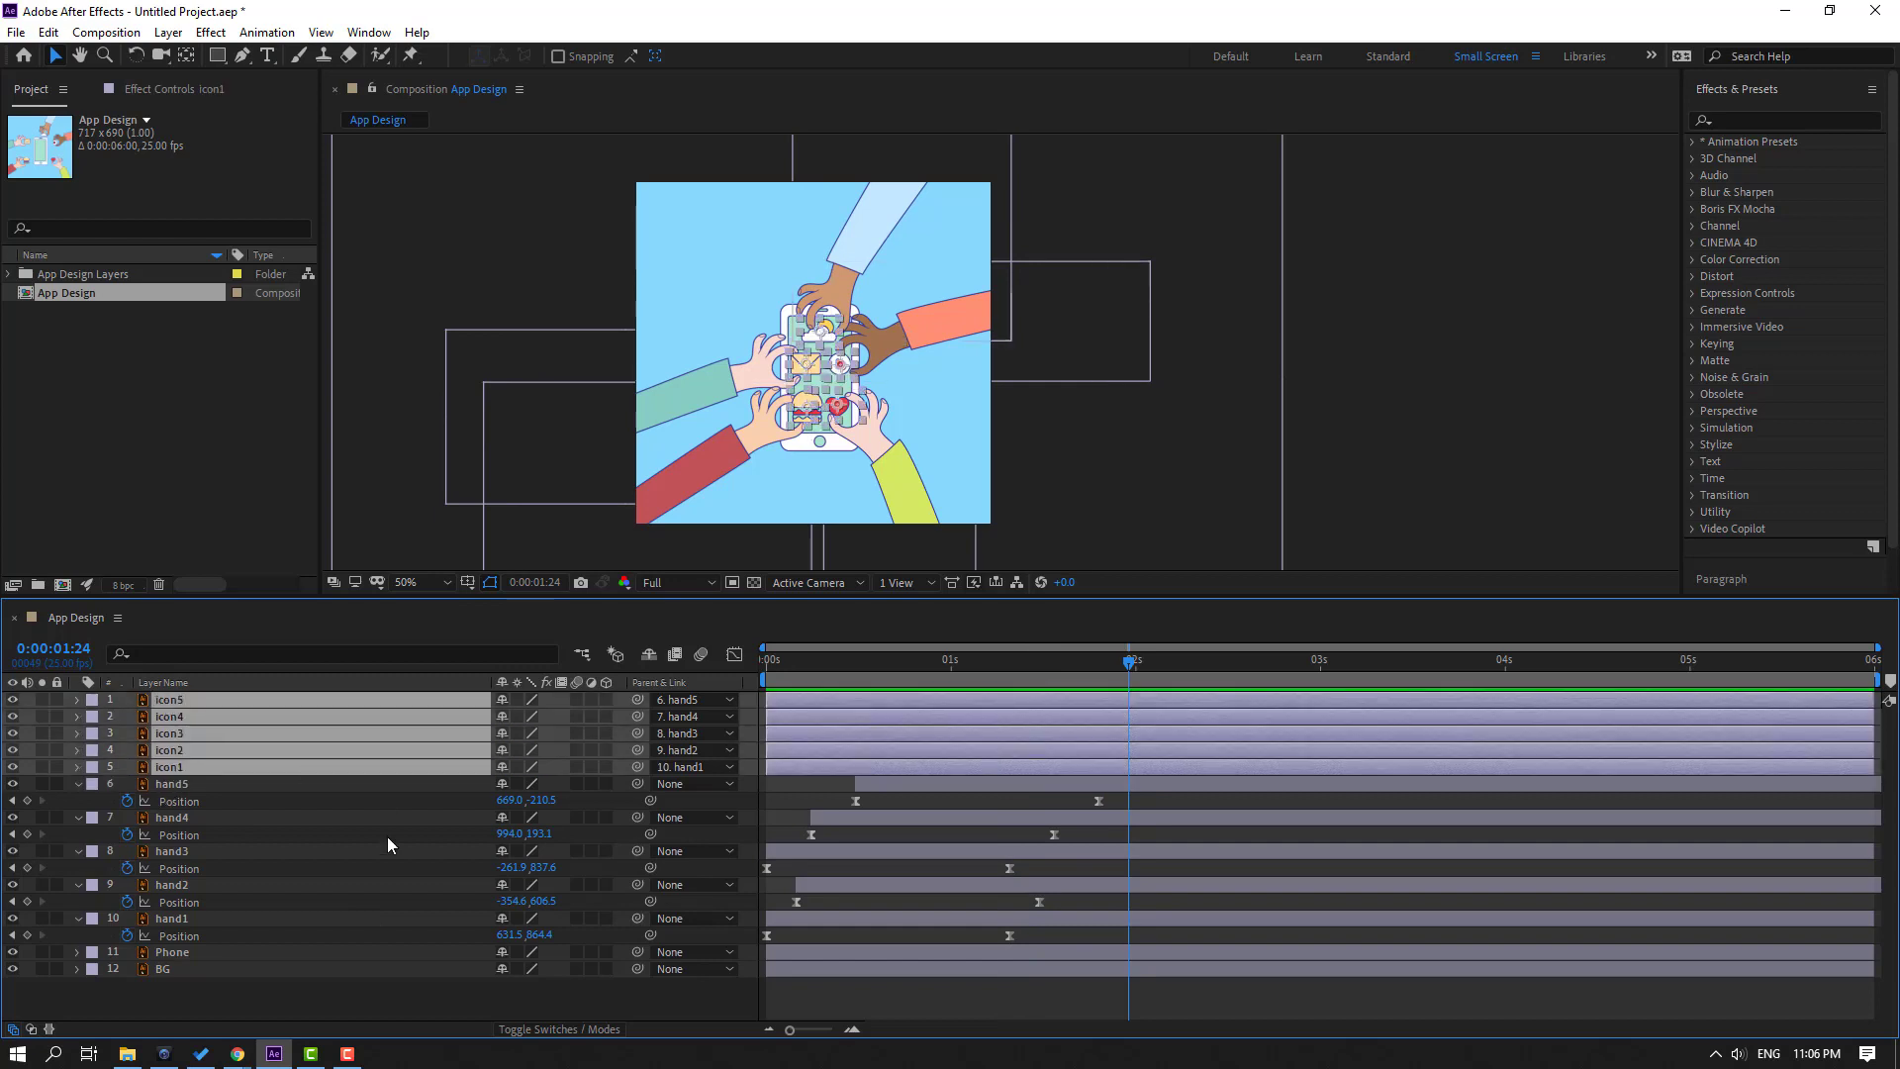
left_click(47, 32)
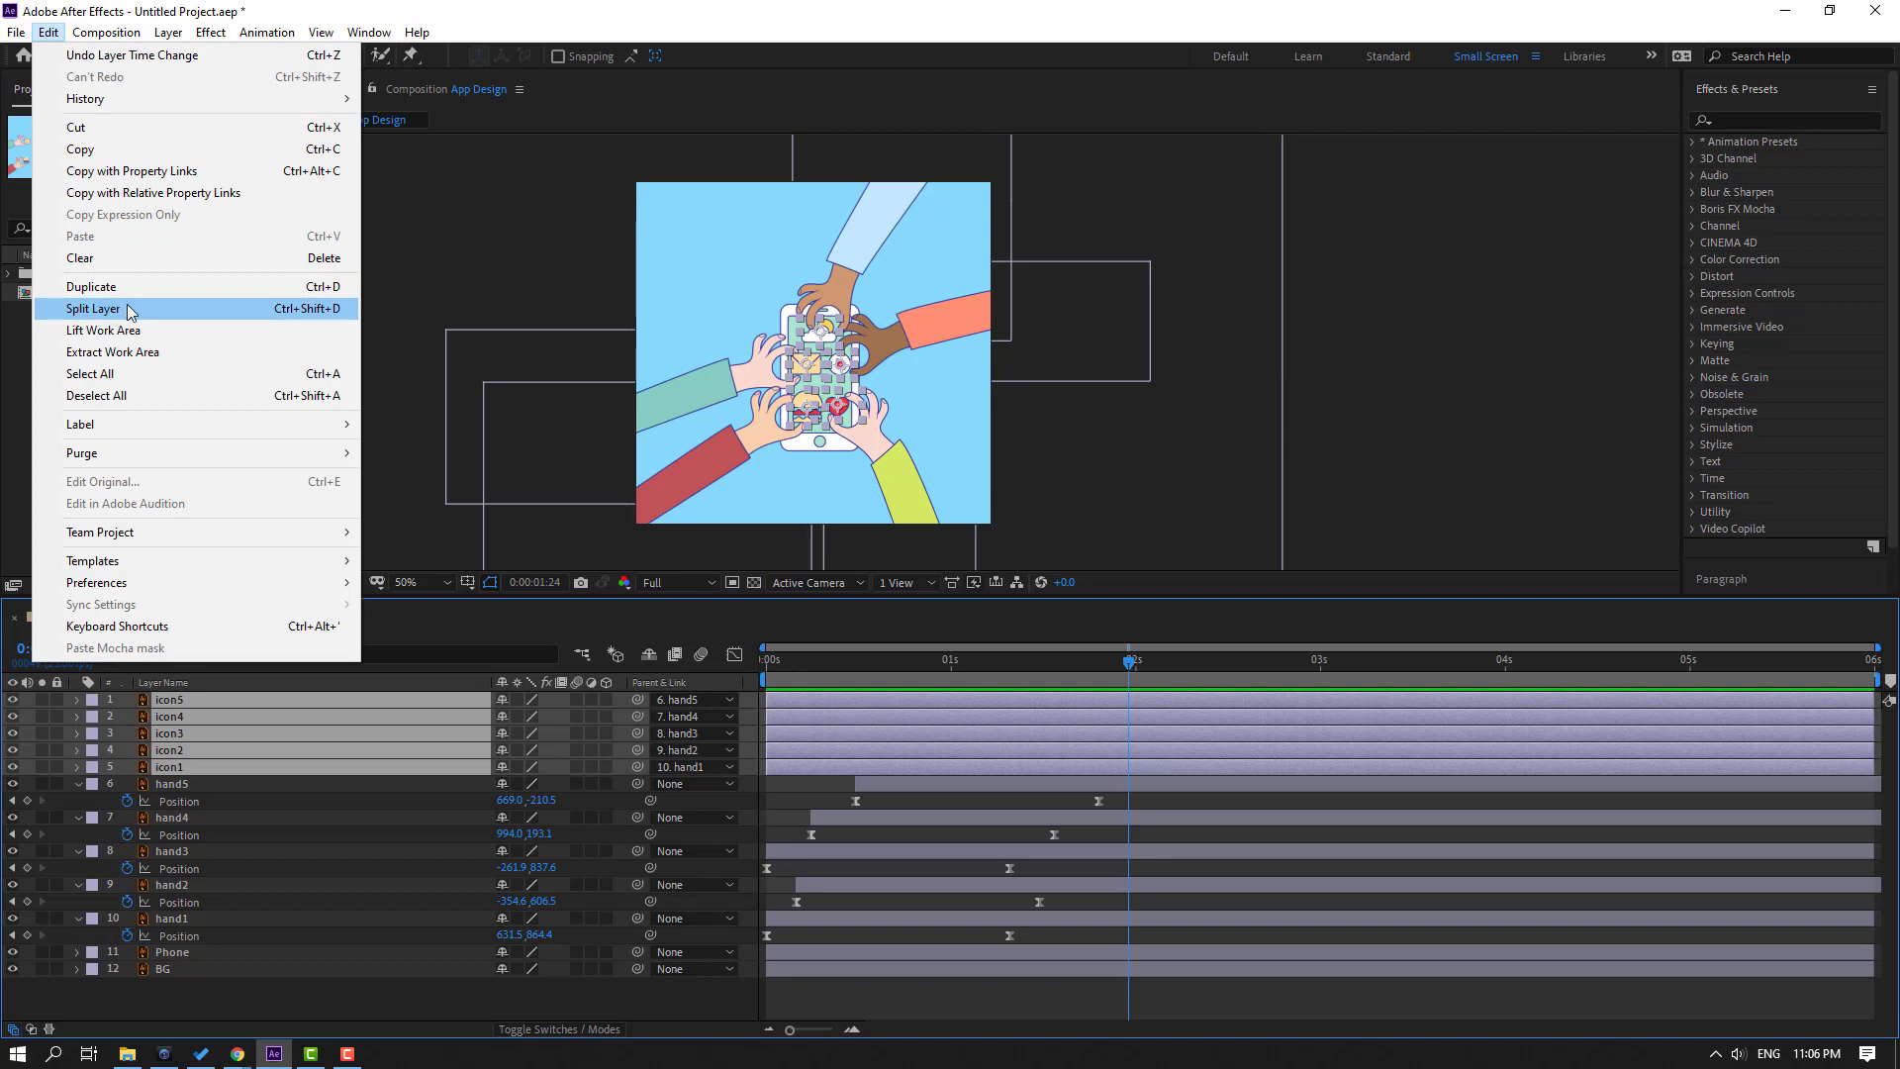
left_click(93, 308)
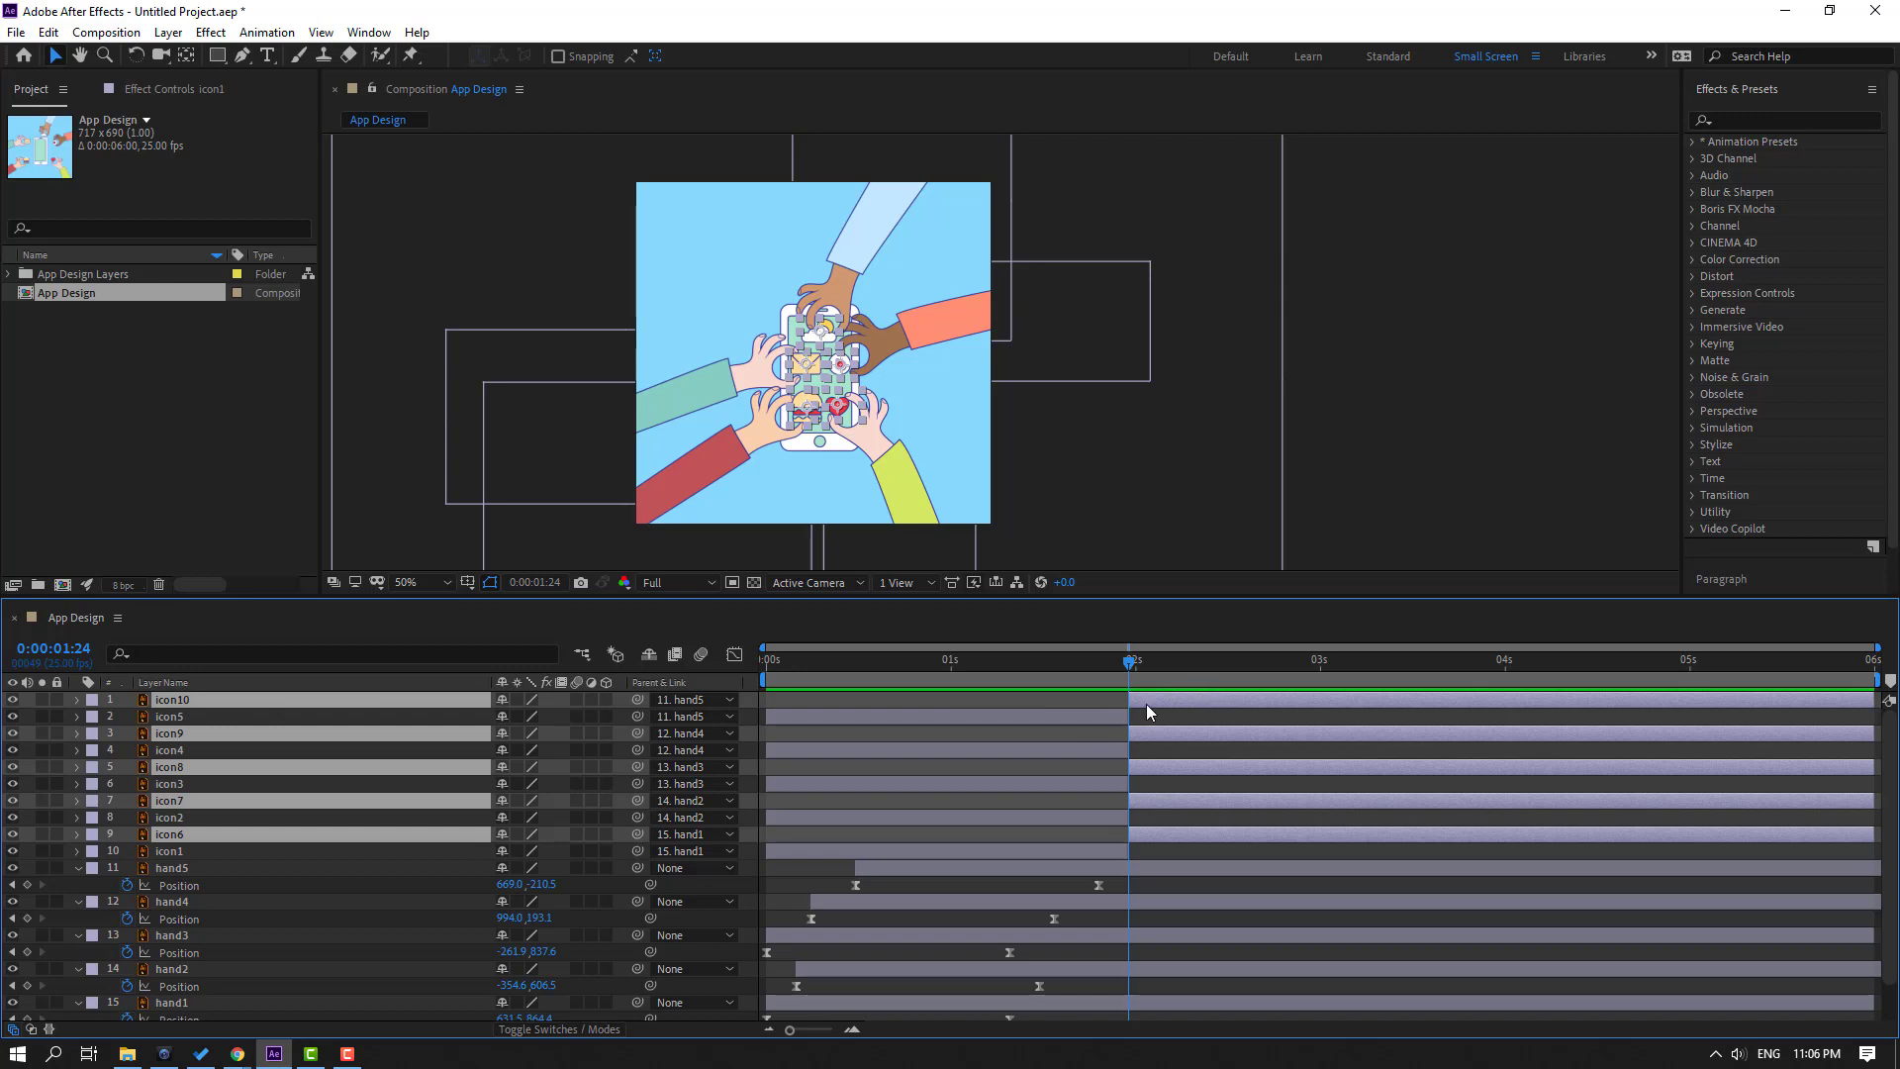
left_click(684, 705)
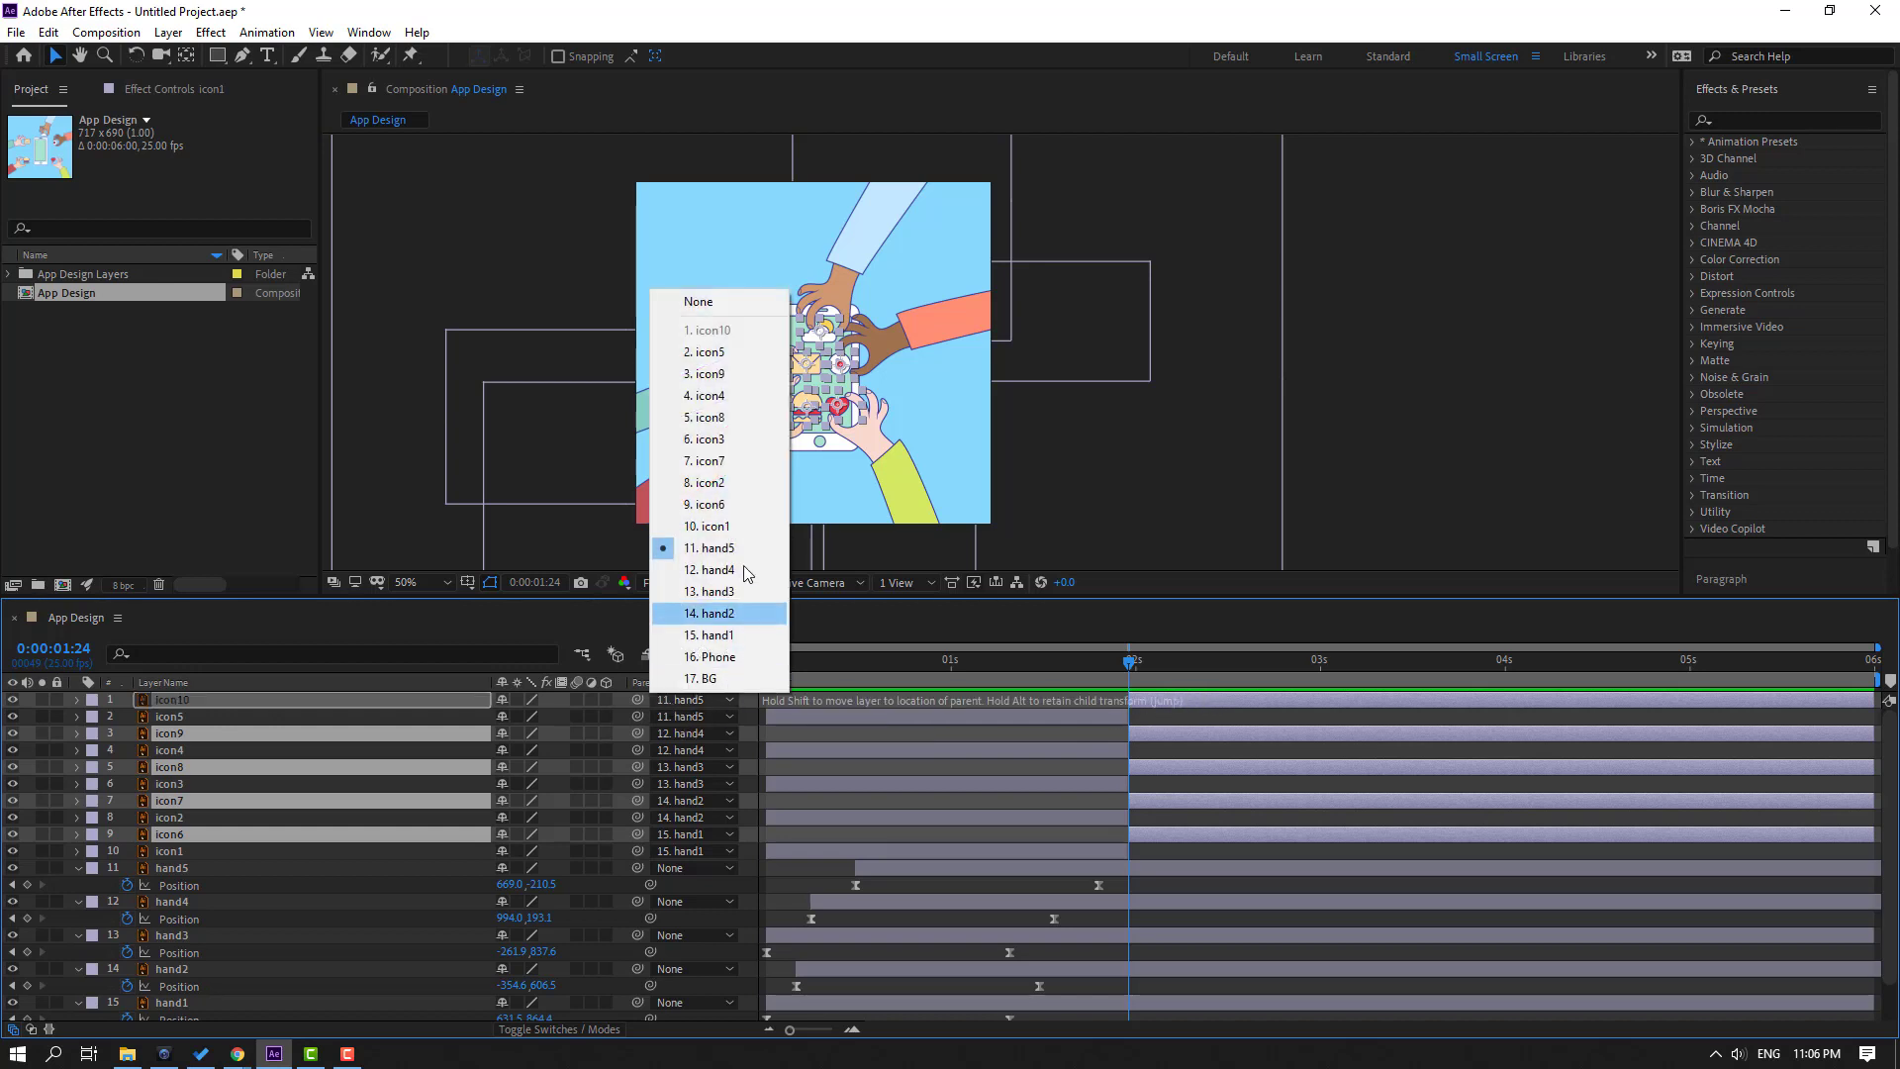
left_click(700, 303)
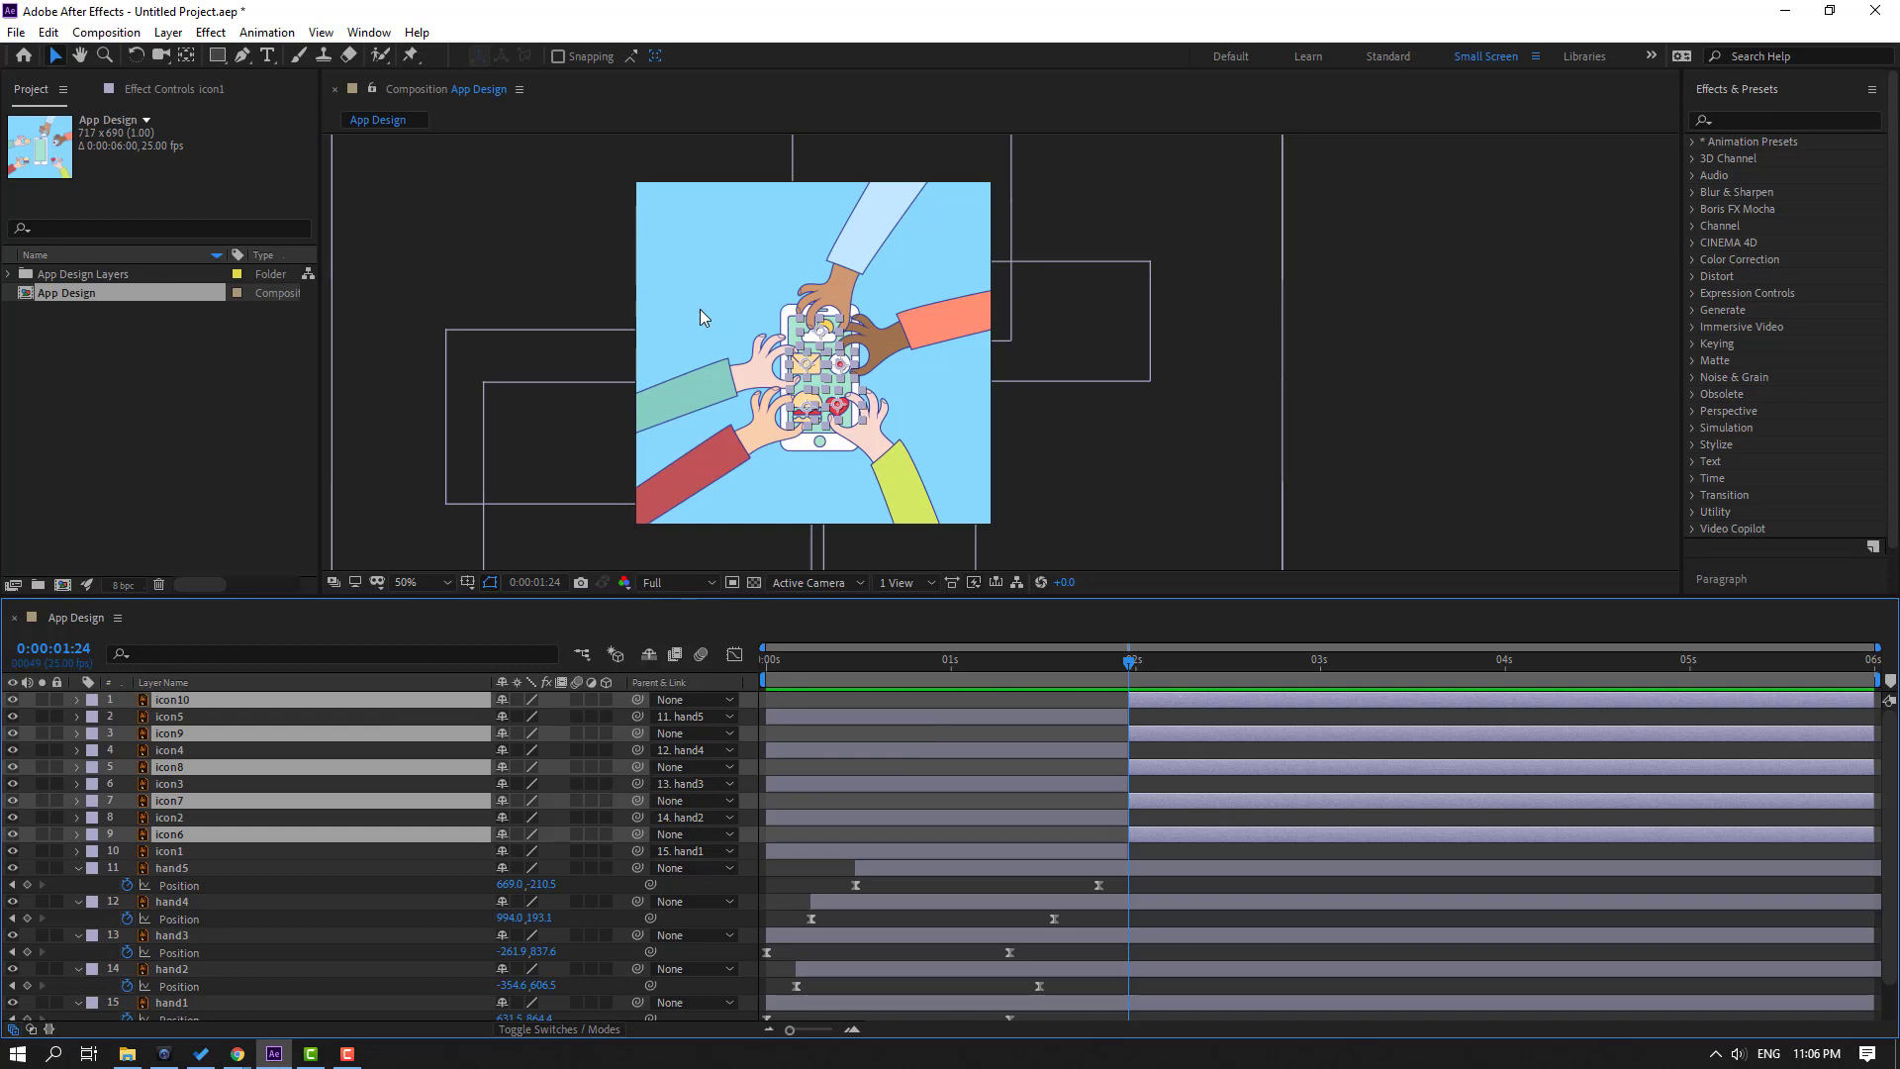
Add Position keyframes to layers hand1 through hand5 at 0:00:01:24 to hold them on the phone.
left_click(1148, 873)
scroll(439, 946, "down", 2)
left_click(174, 963, "shift")
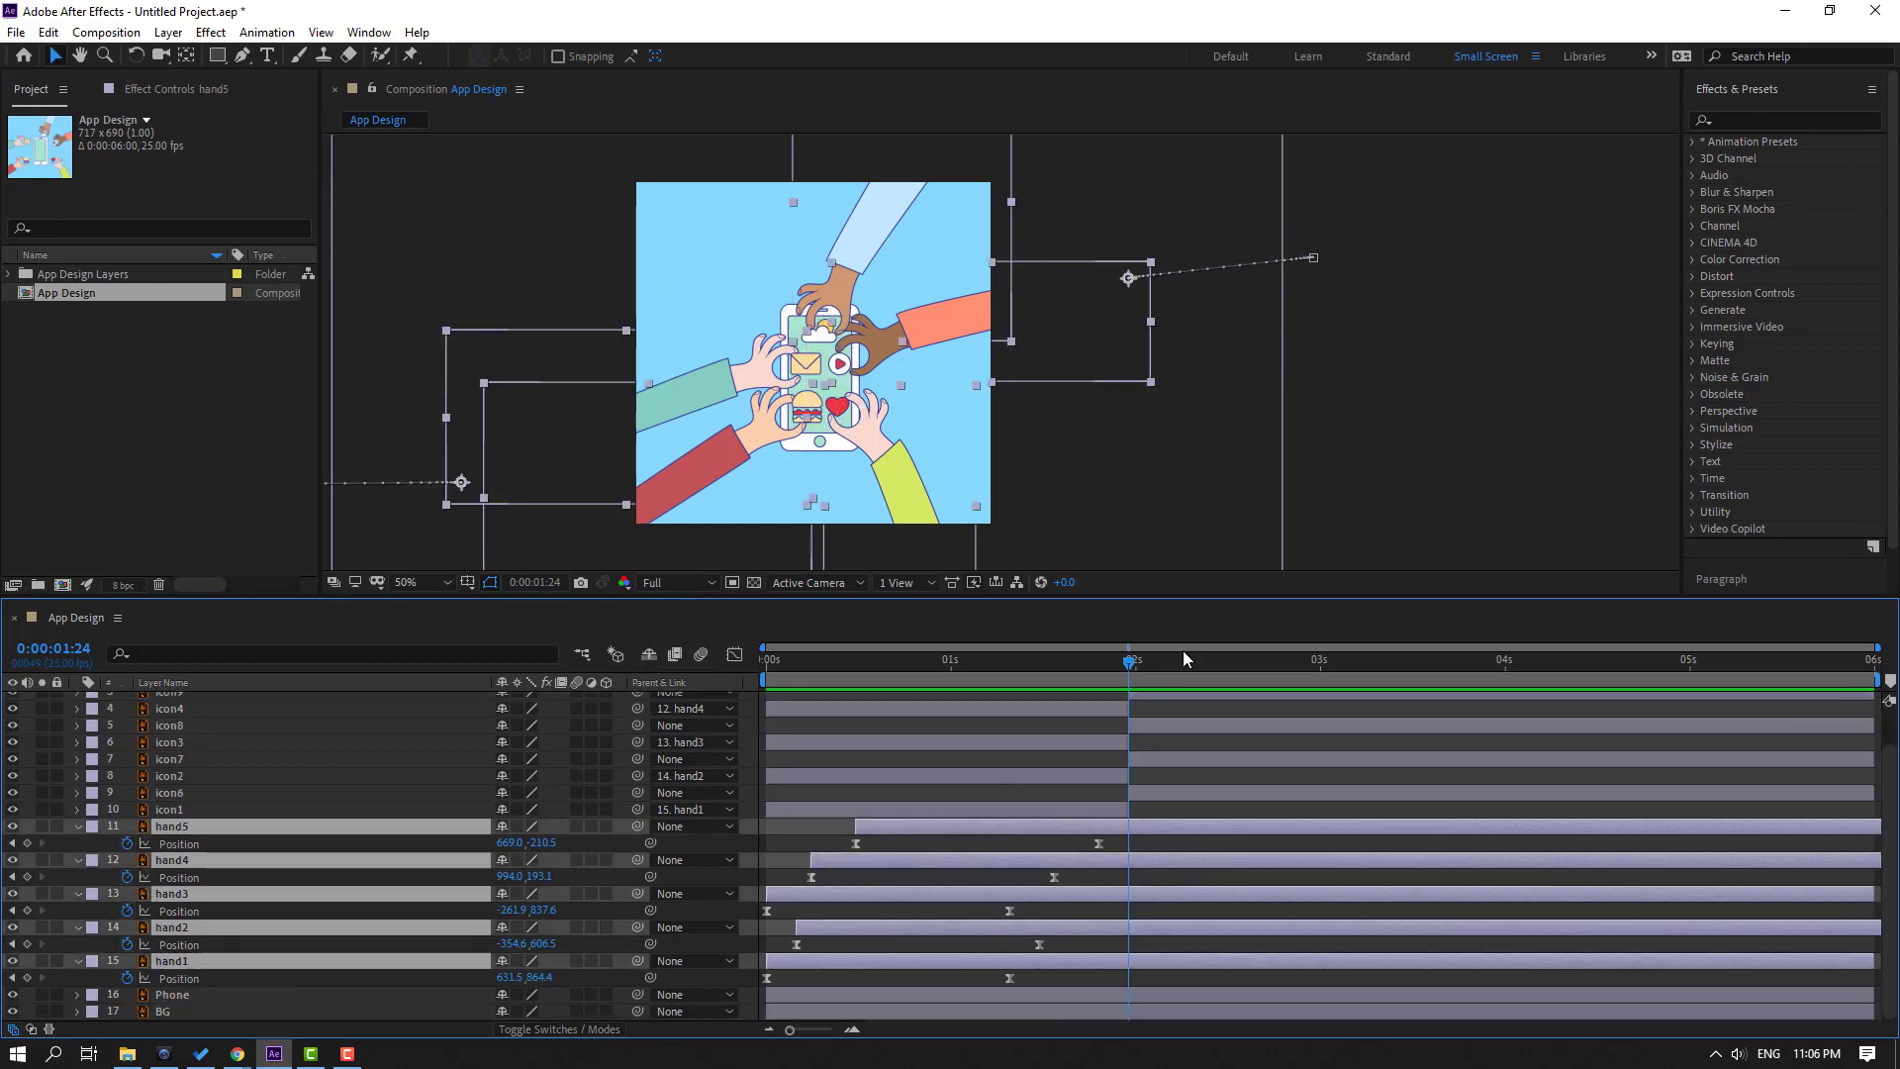
left_click(28, 844)
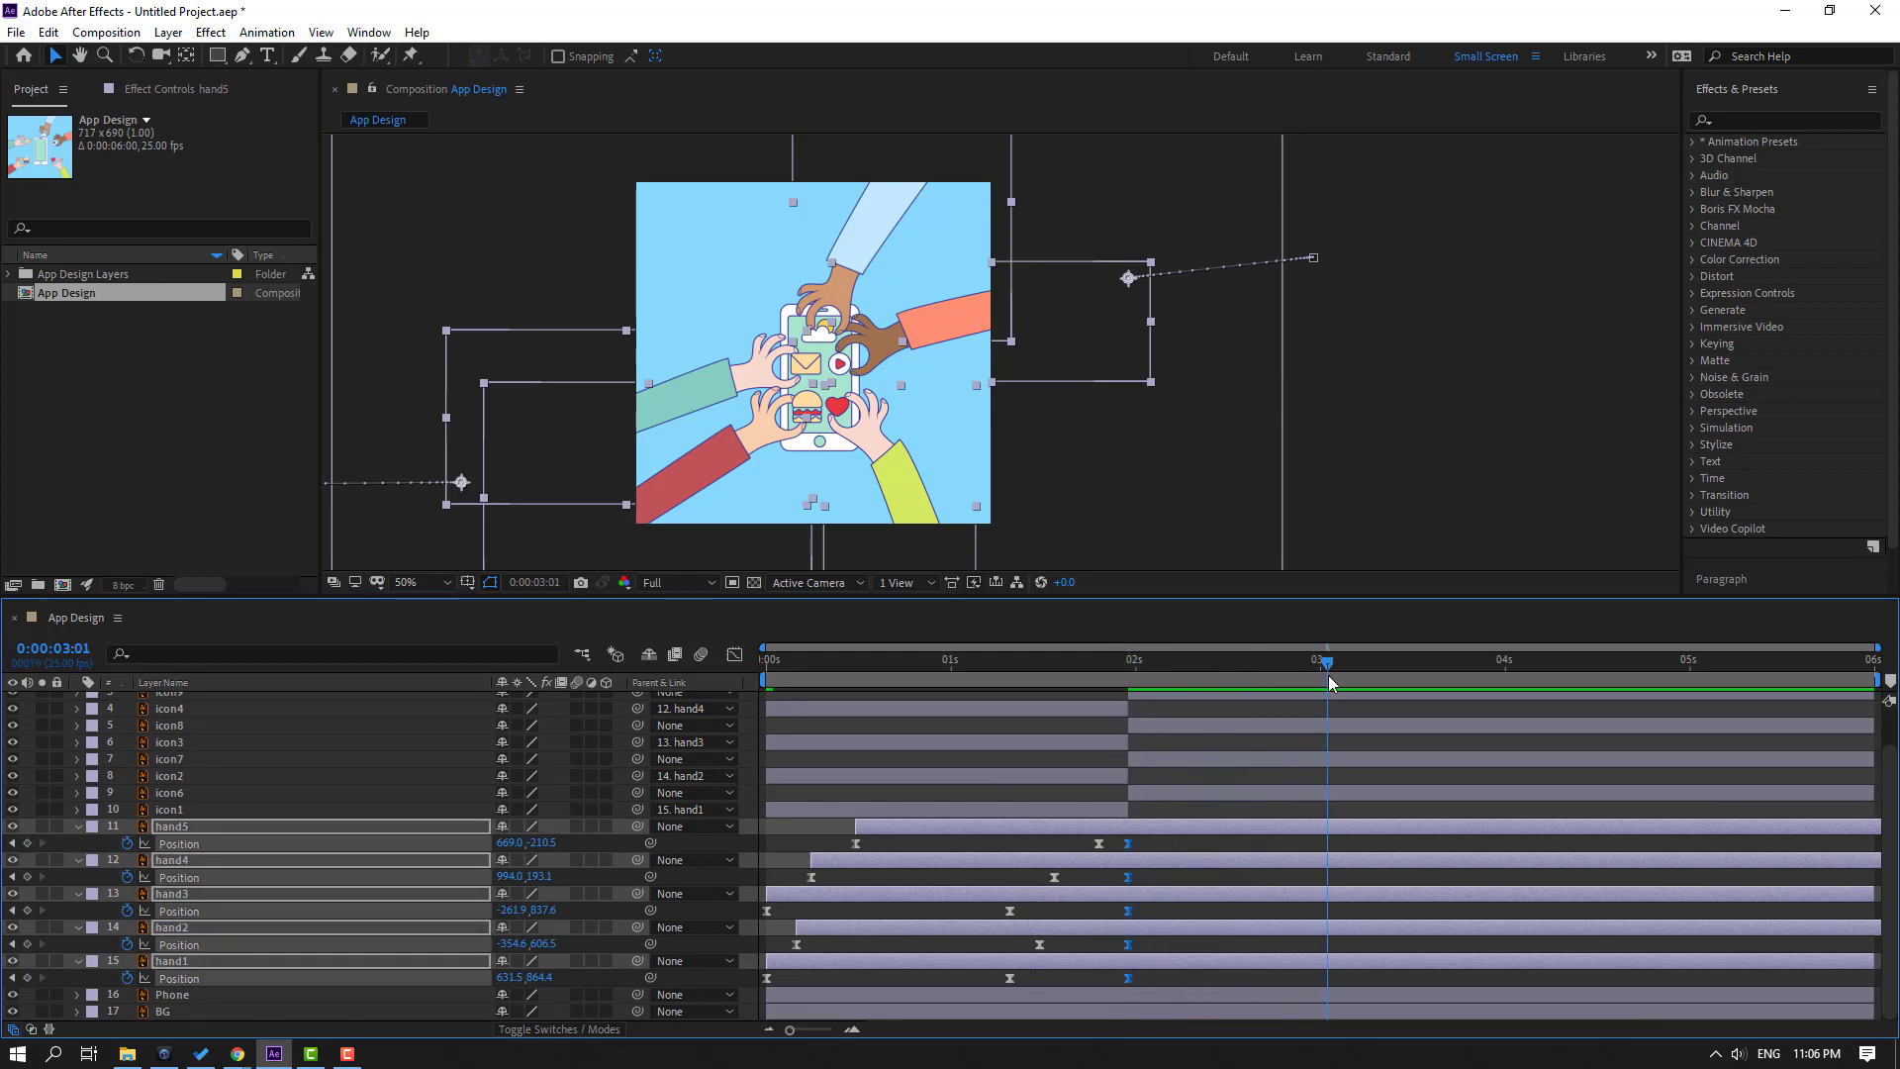
Copy the first off-screen Position keyframes of hand5, hand4 and hand3 to 0:00:03:01 on their own layers.
left_click(857, 843)
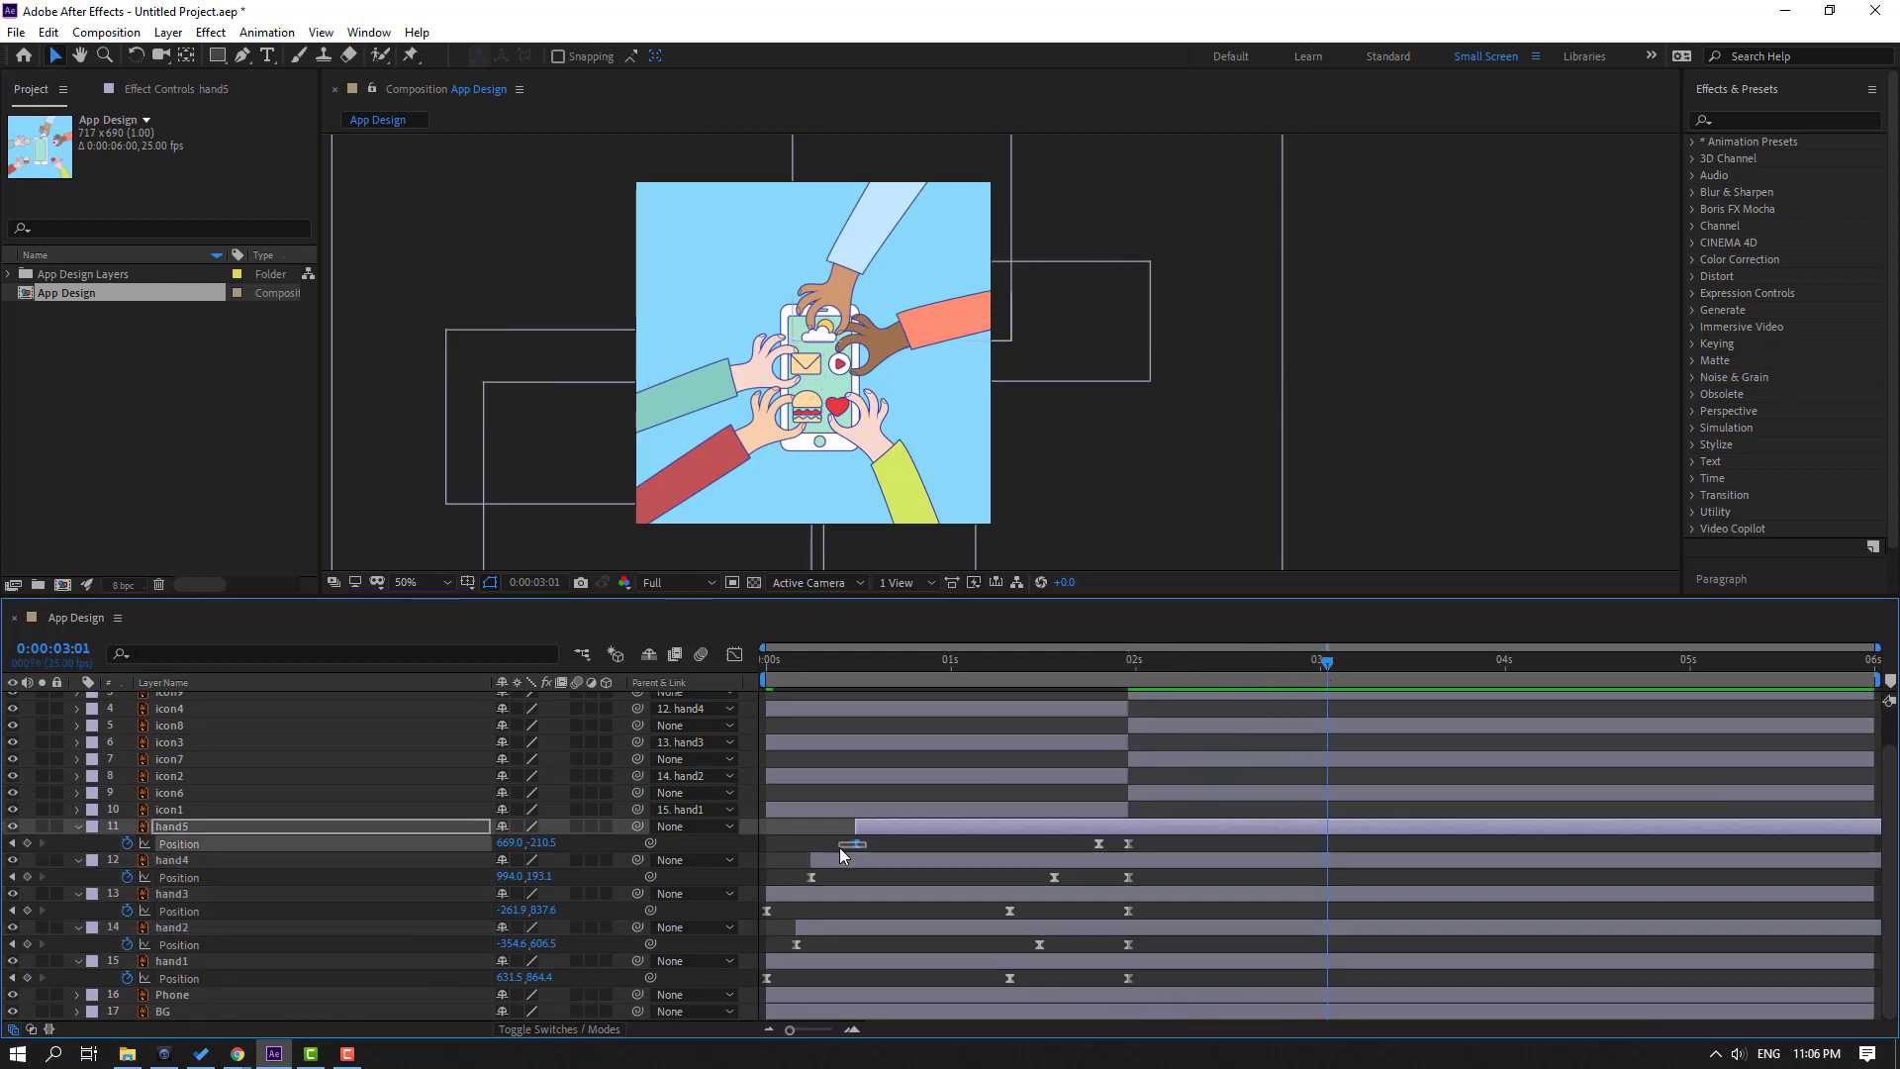
key("ctrl+v")
left_click(832, 861)
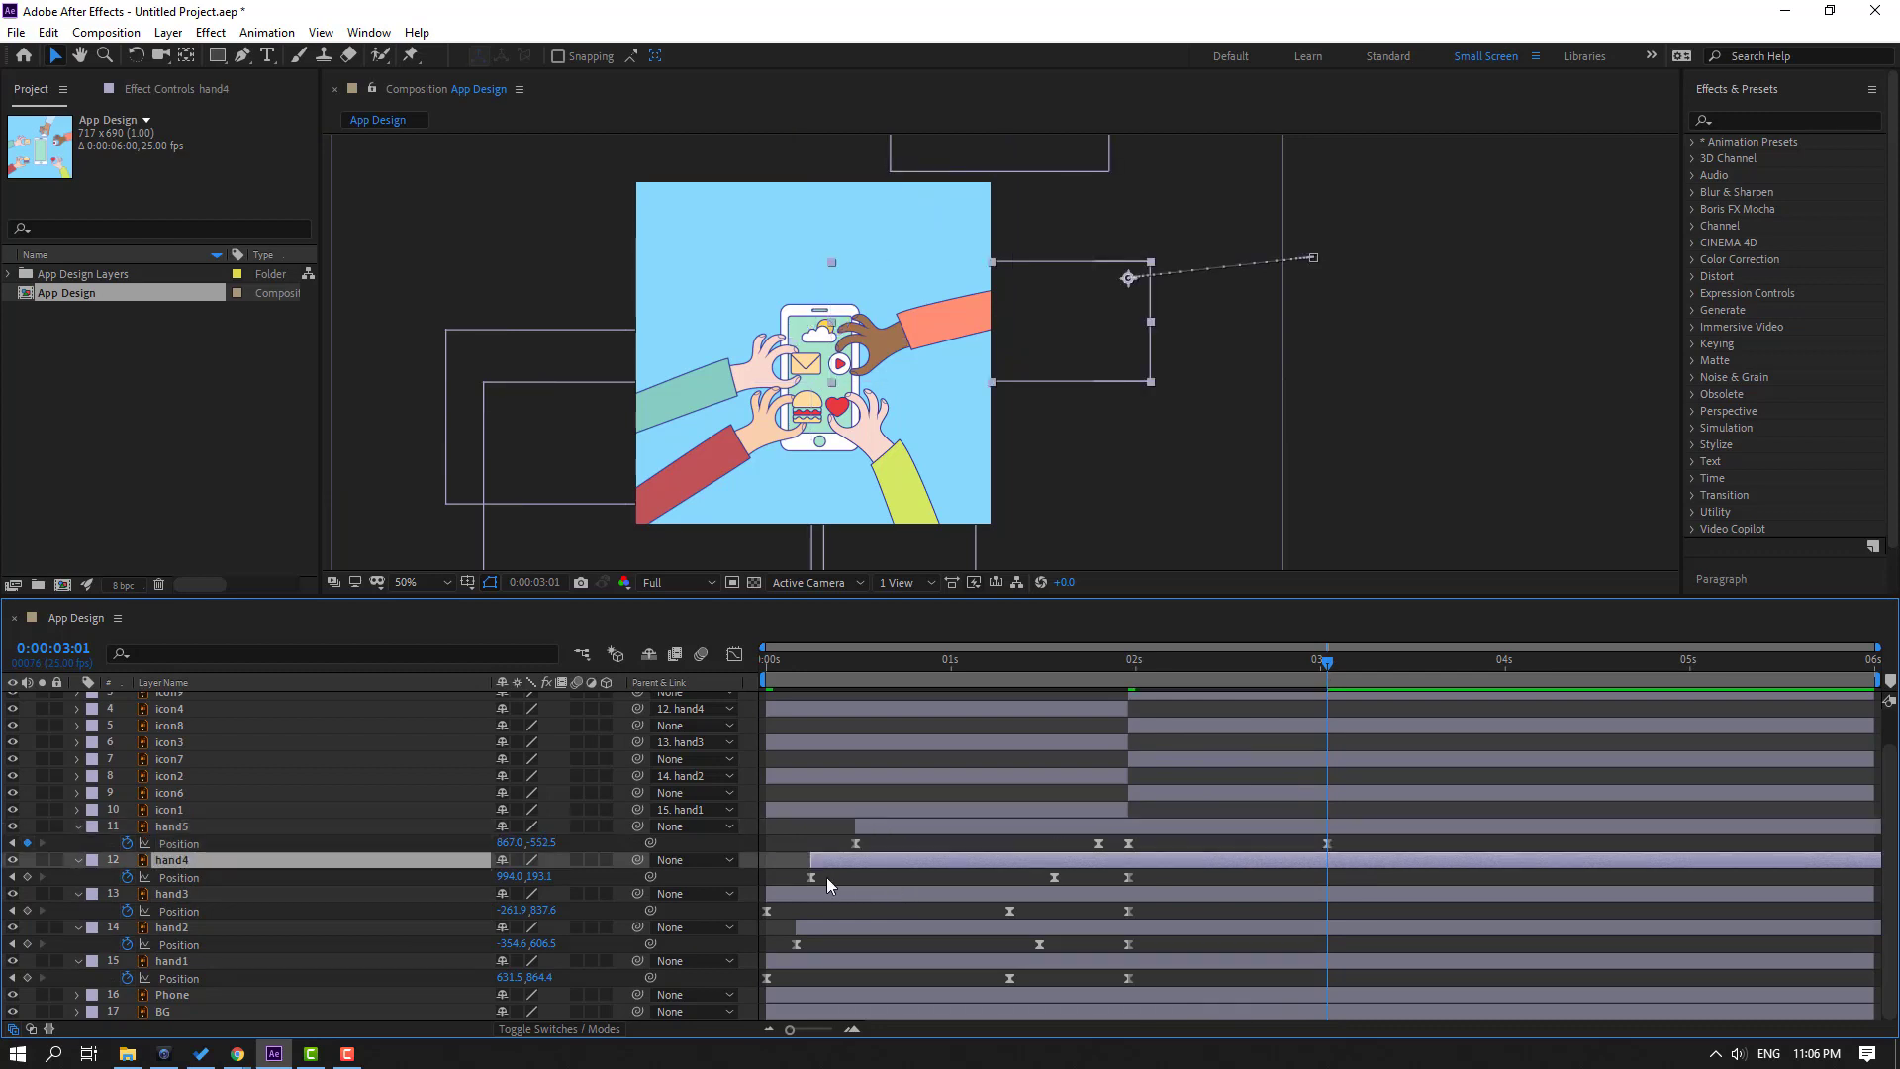
left_click(811, 876)
key("ctrl+c")
key("ctrl+v")
left_click(838, 893)
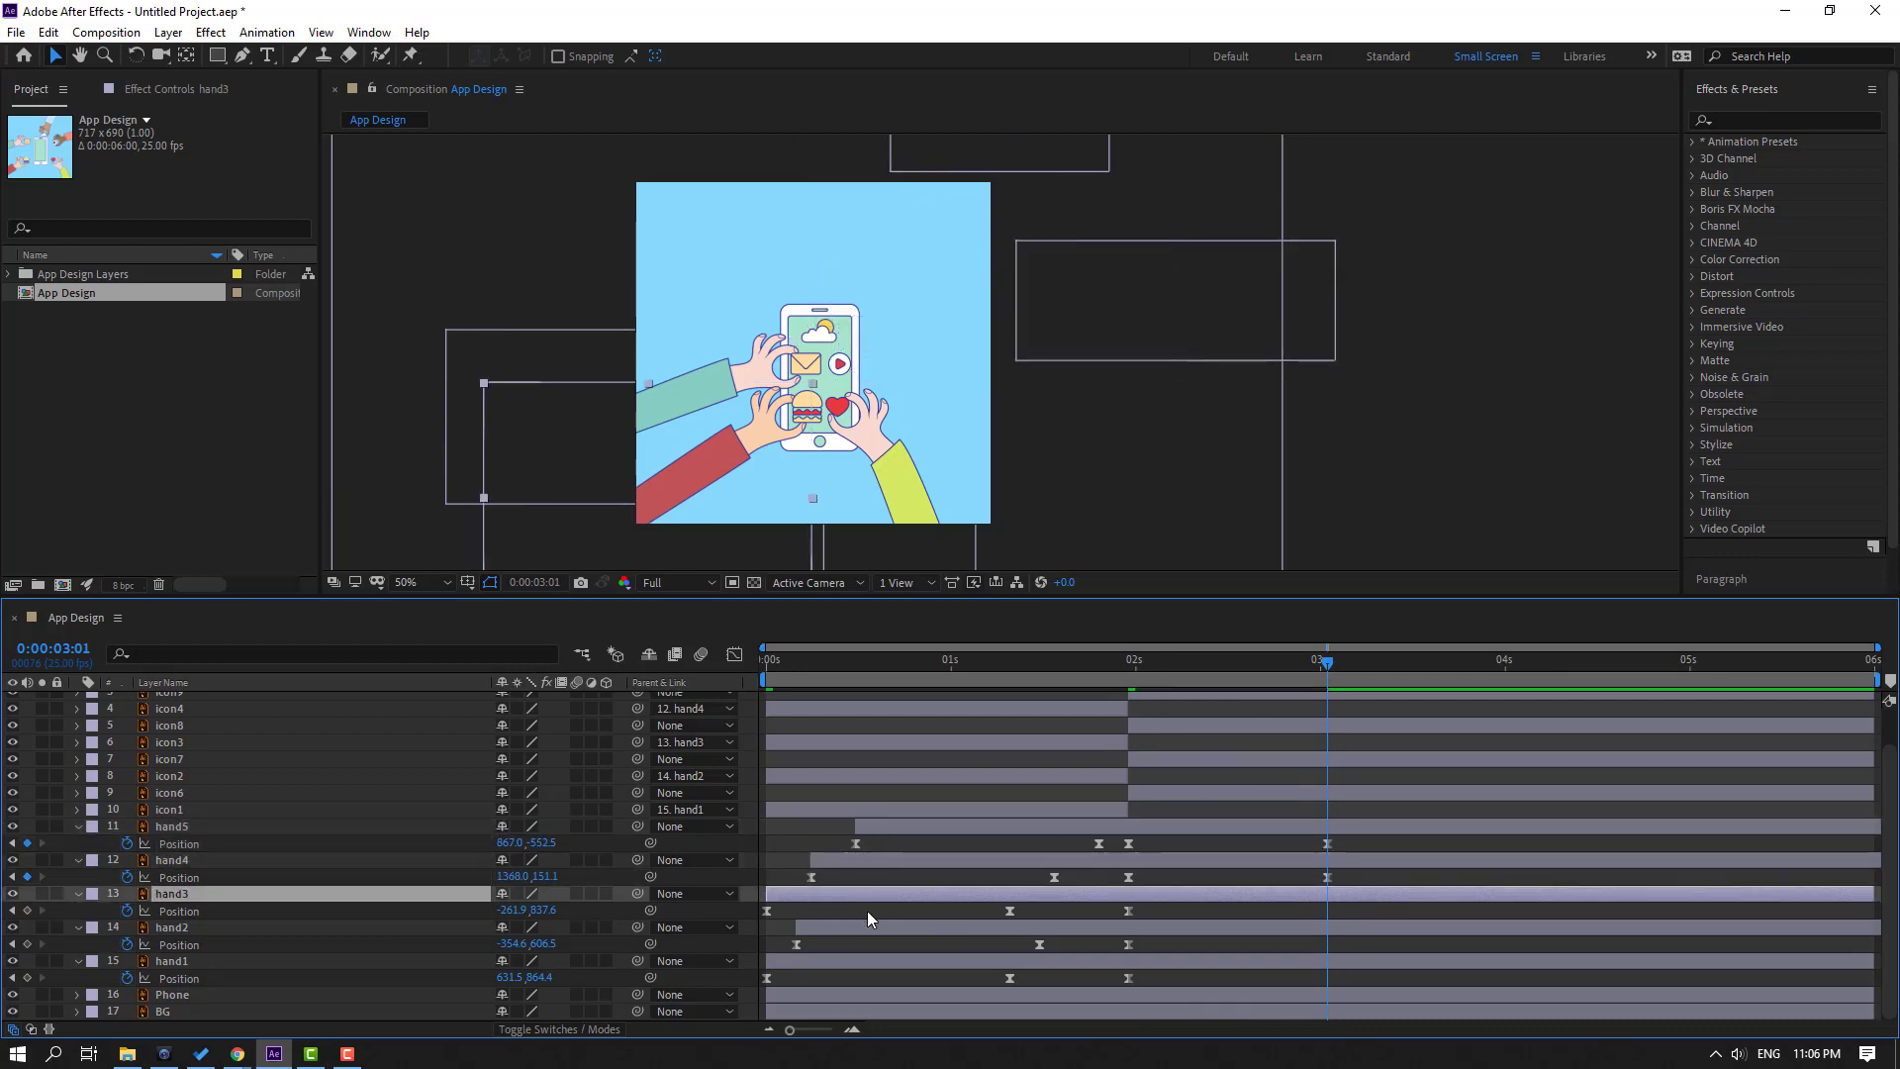
left_click(767, 910)
key("ctrl+c")
key("ctrl+v")
Copy the first off-screen Position keyframes of hand2 and hand1 to 0:00:03:01 on their own layers.
left_click(853, 931)
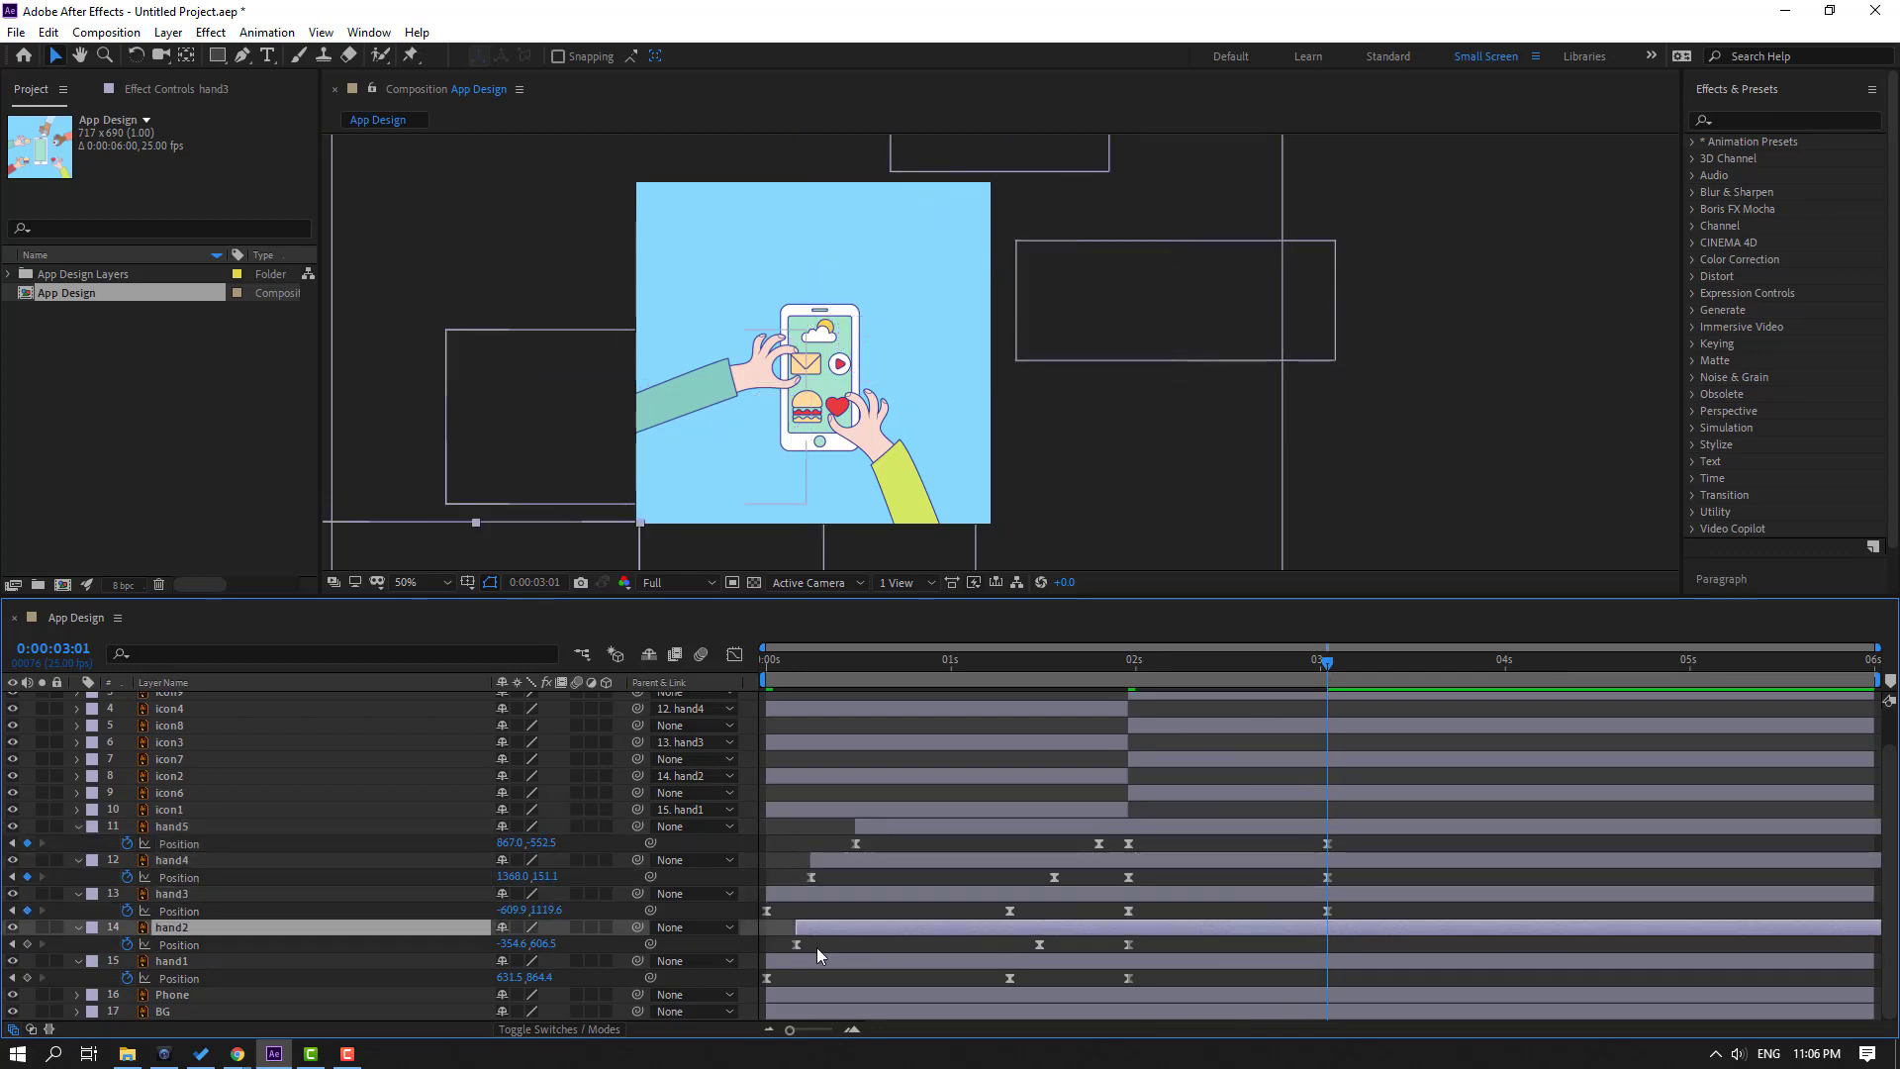
left_click(796, 943)
key("ctrl+c")
key("ctrl+v")
left_click(797, 962)
left_click(768, 977)
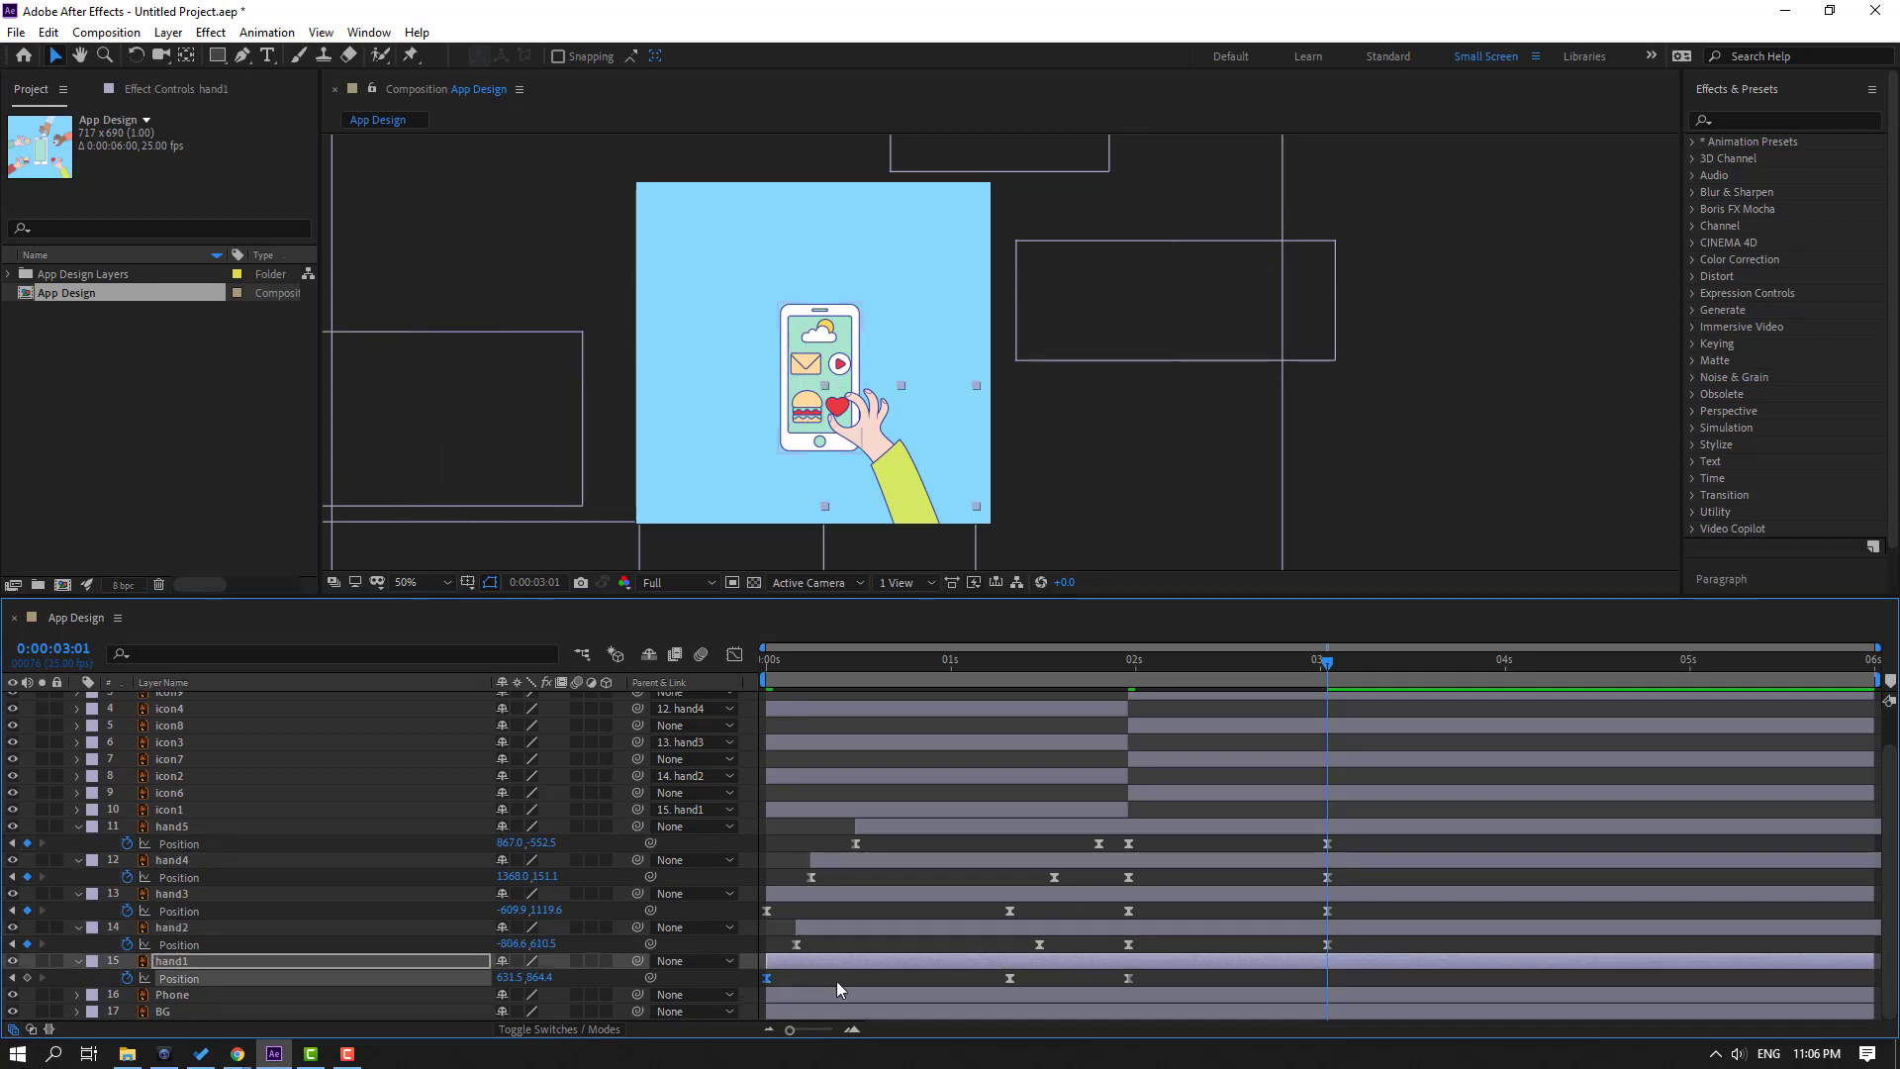
key("ctrl+c")
key("ctrl+v")
Ease the exit motion of hand1 through hand5 in the speed graph, setting the outgoing influence of their on-phone keyframes to 70.57%, and preview it.
left_click_drag(1095, 655, 1105, 714)
left_click_drag(1350, 834, 1117, 990)
left_click(734, 655)
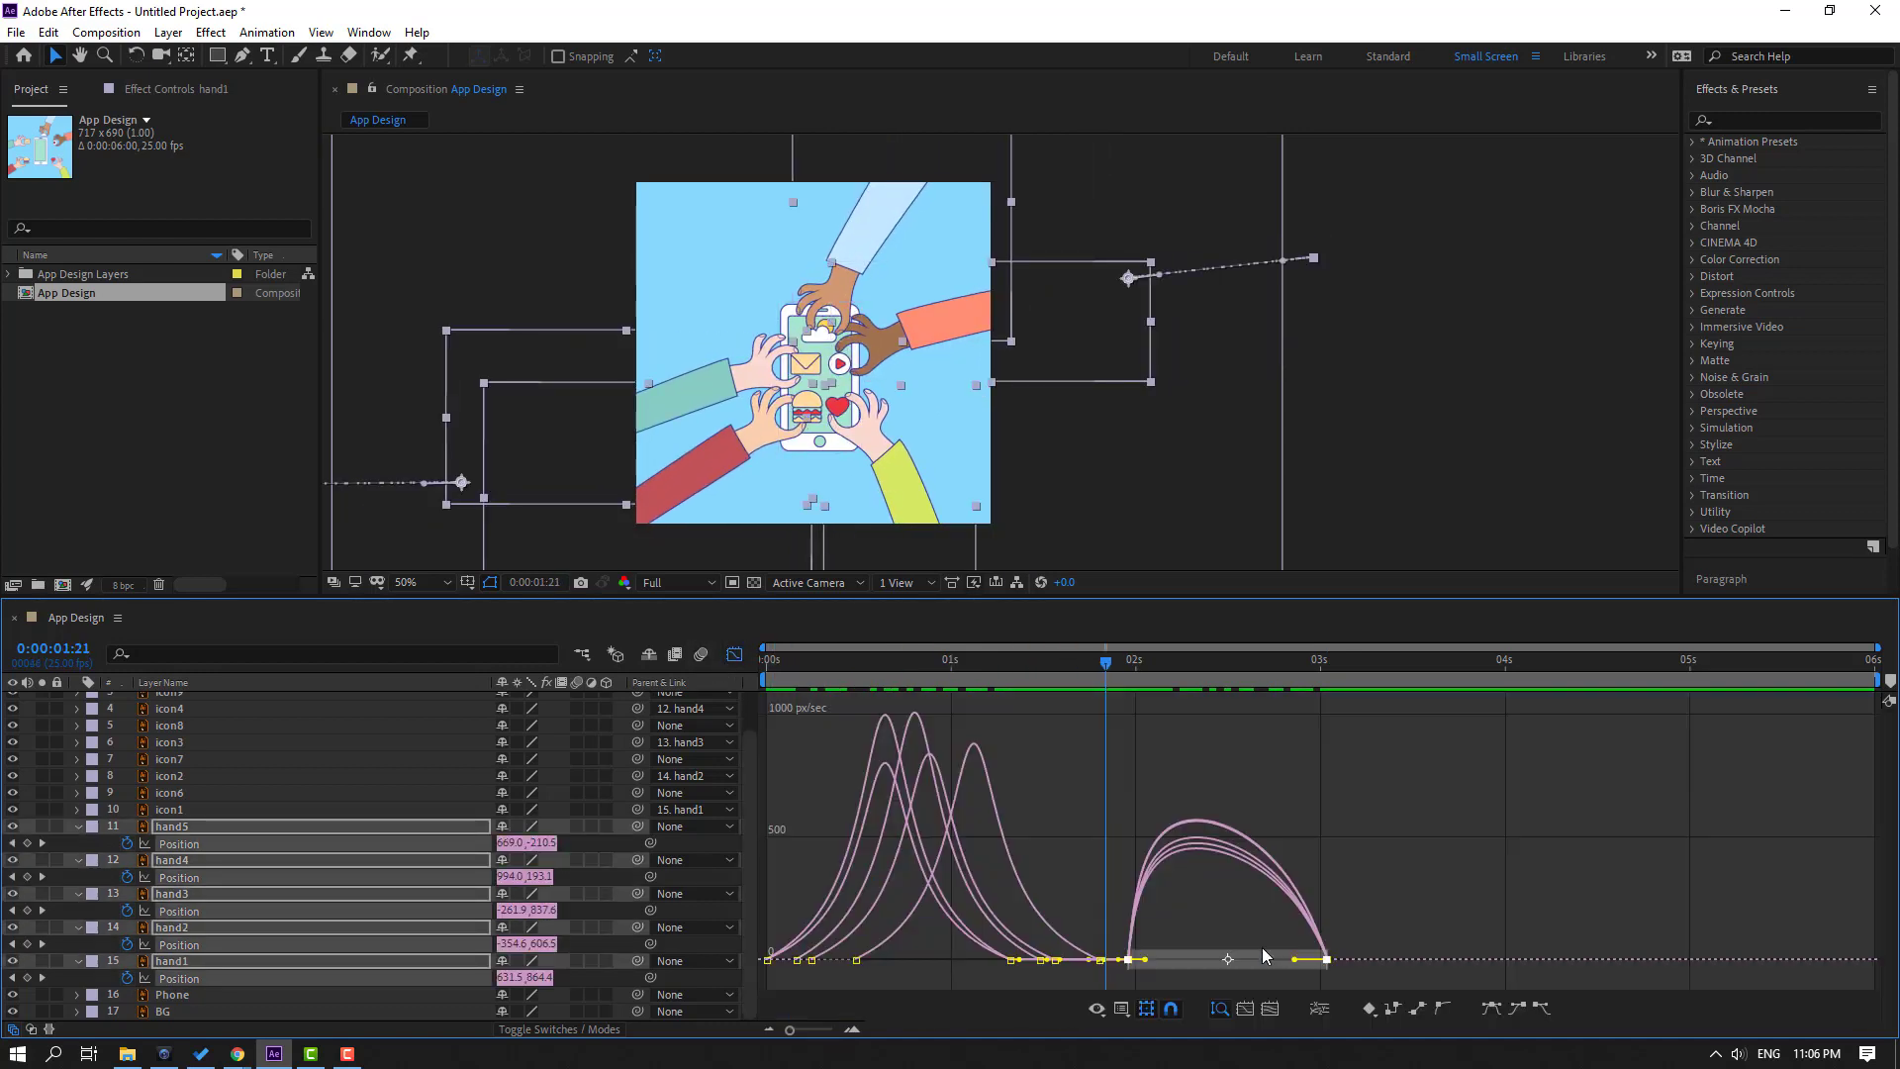
left_click_drag(1374, 934, 1296, 973)
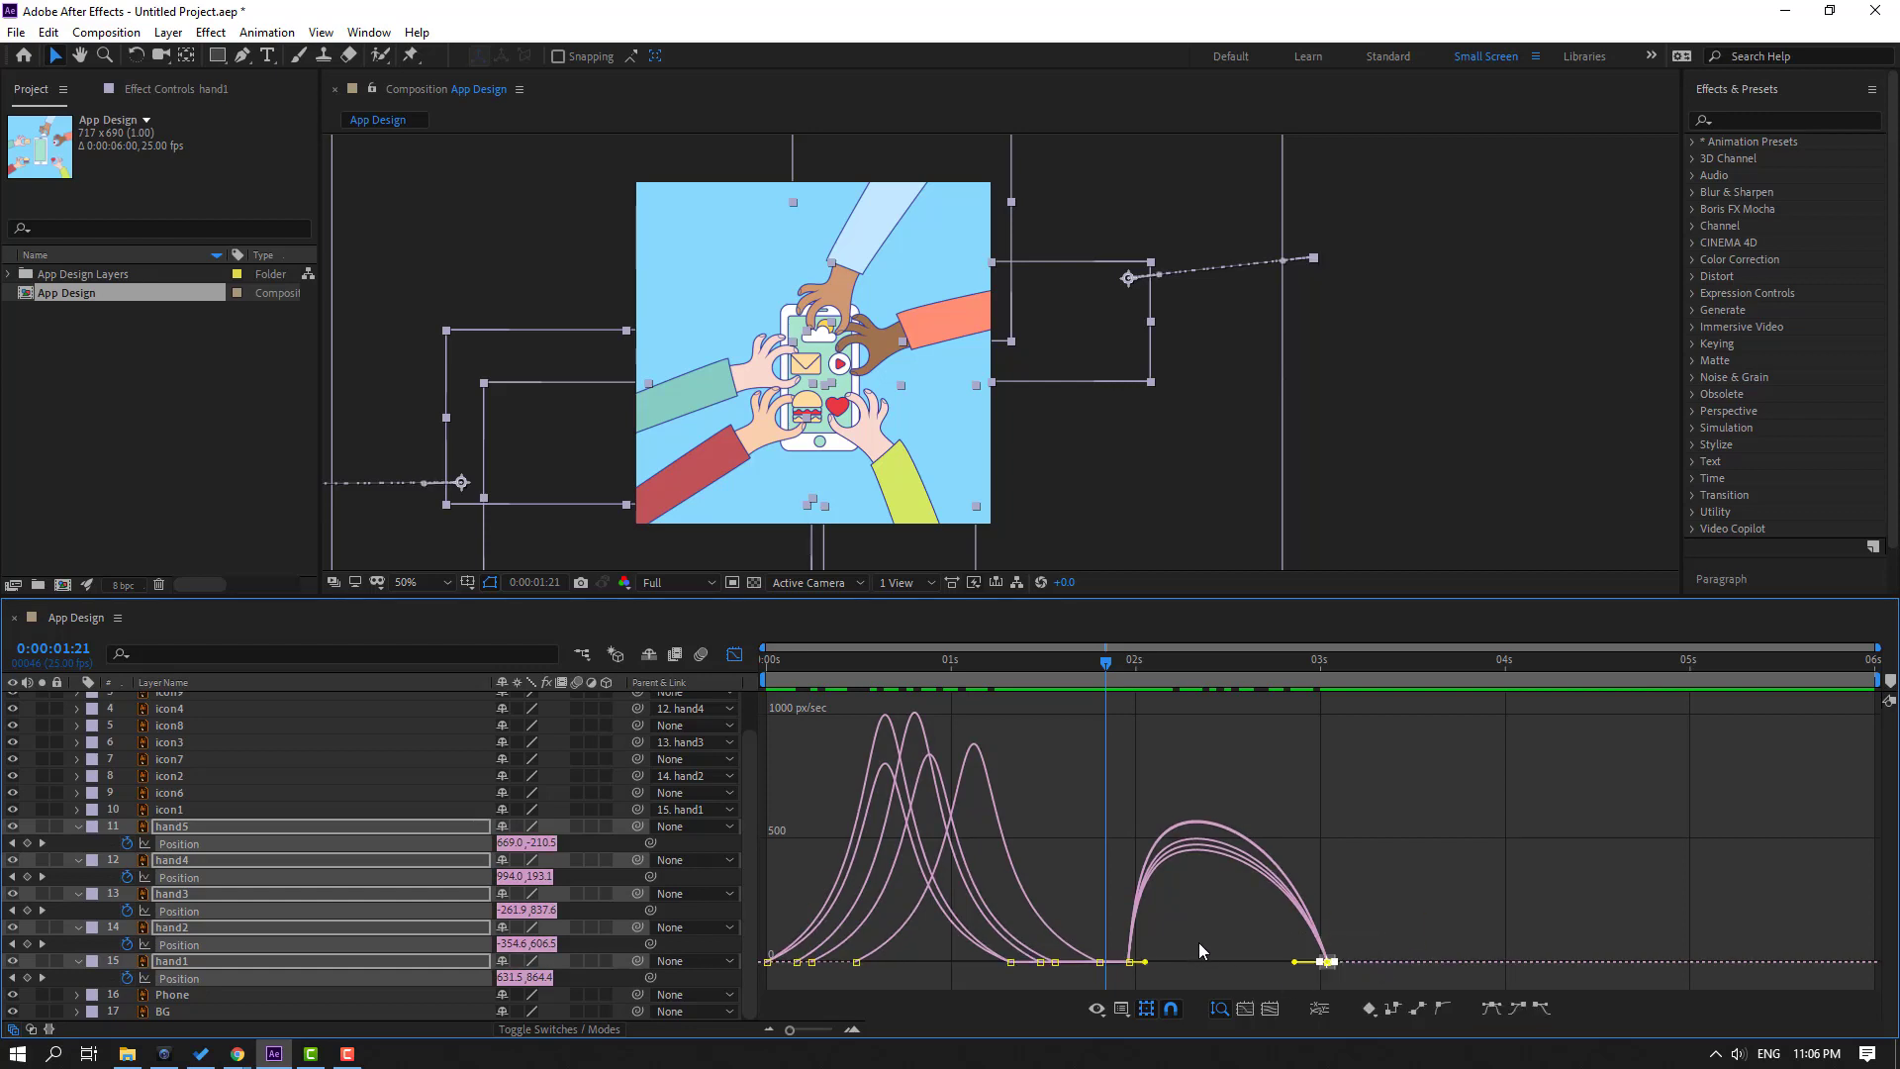
left_click(1160, 966)
left_click_drag(1162, 950, 1200, 966)
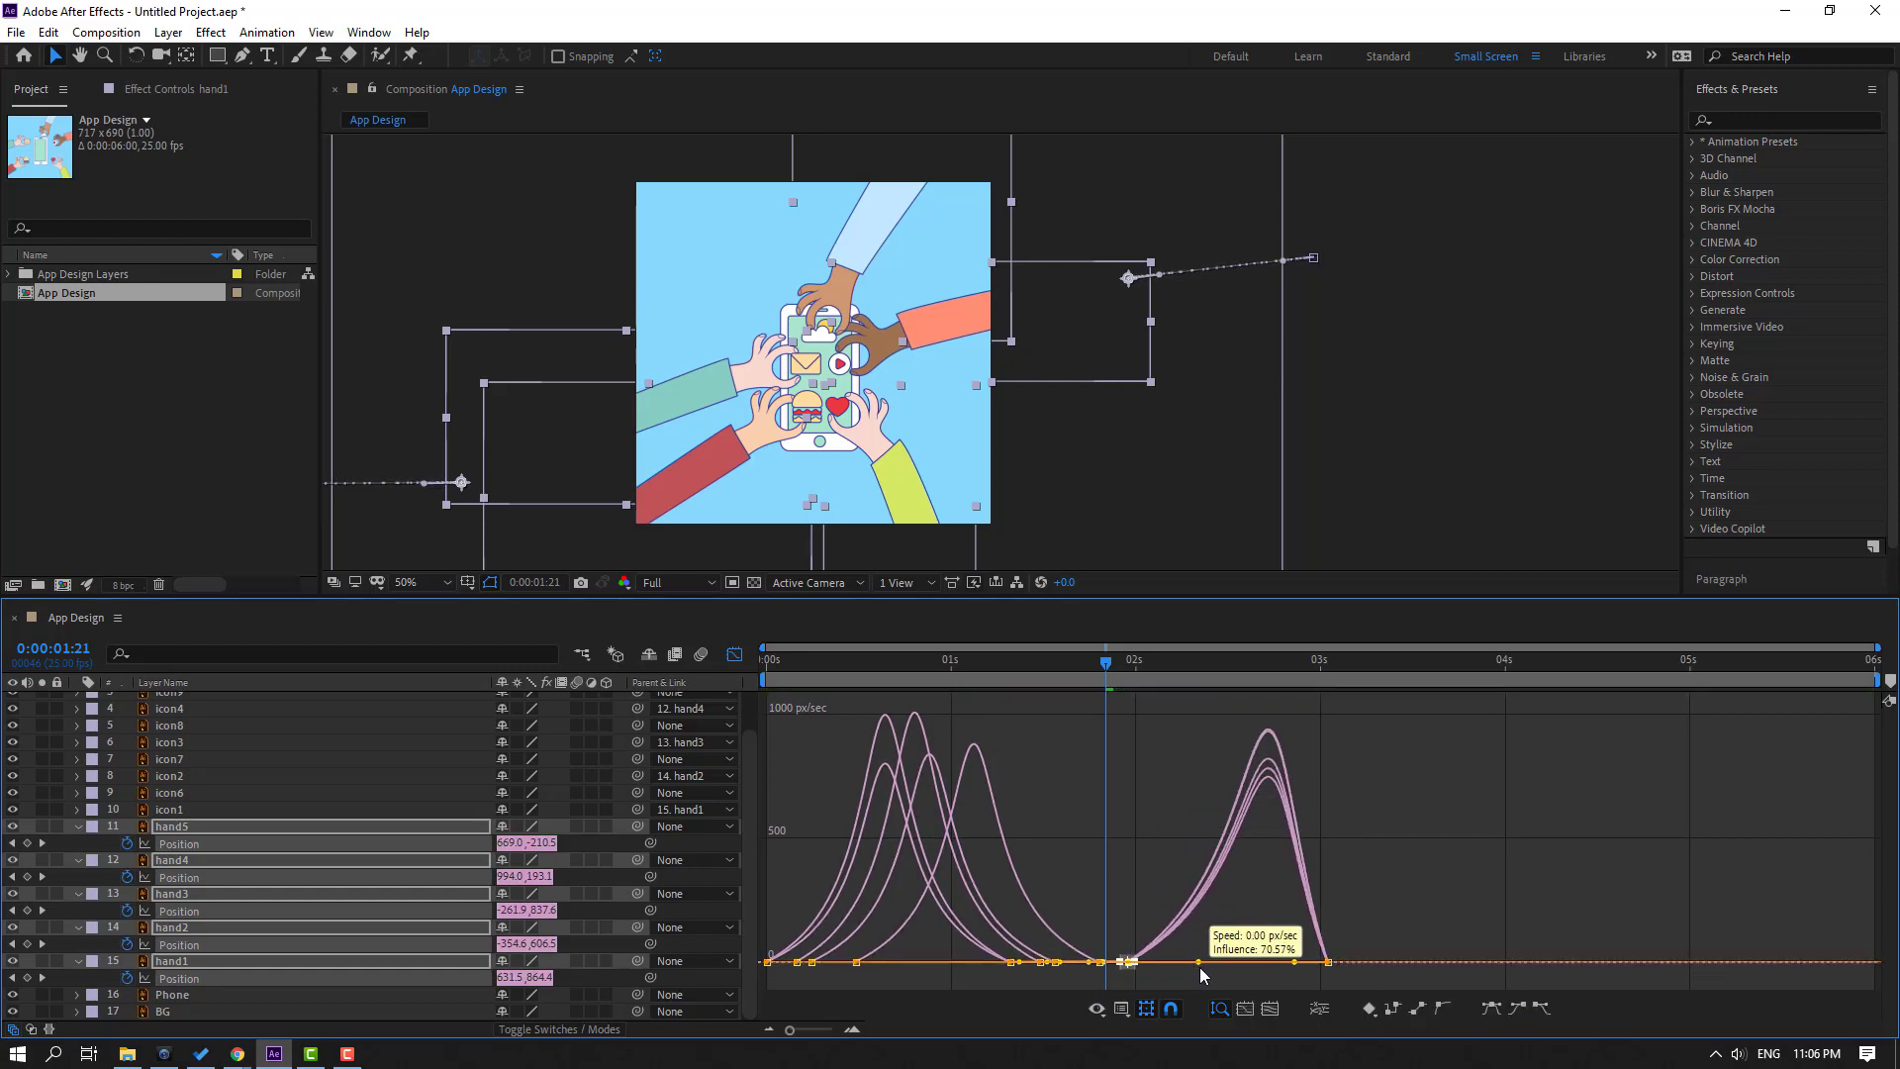
key("space")
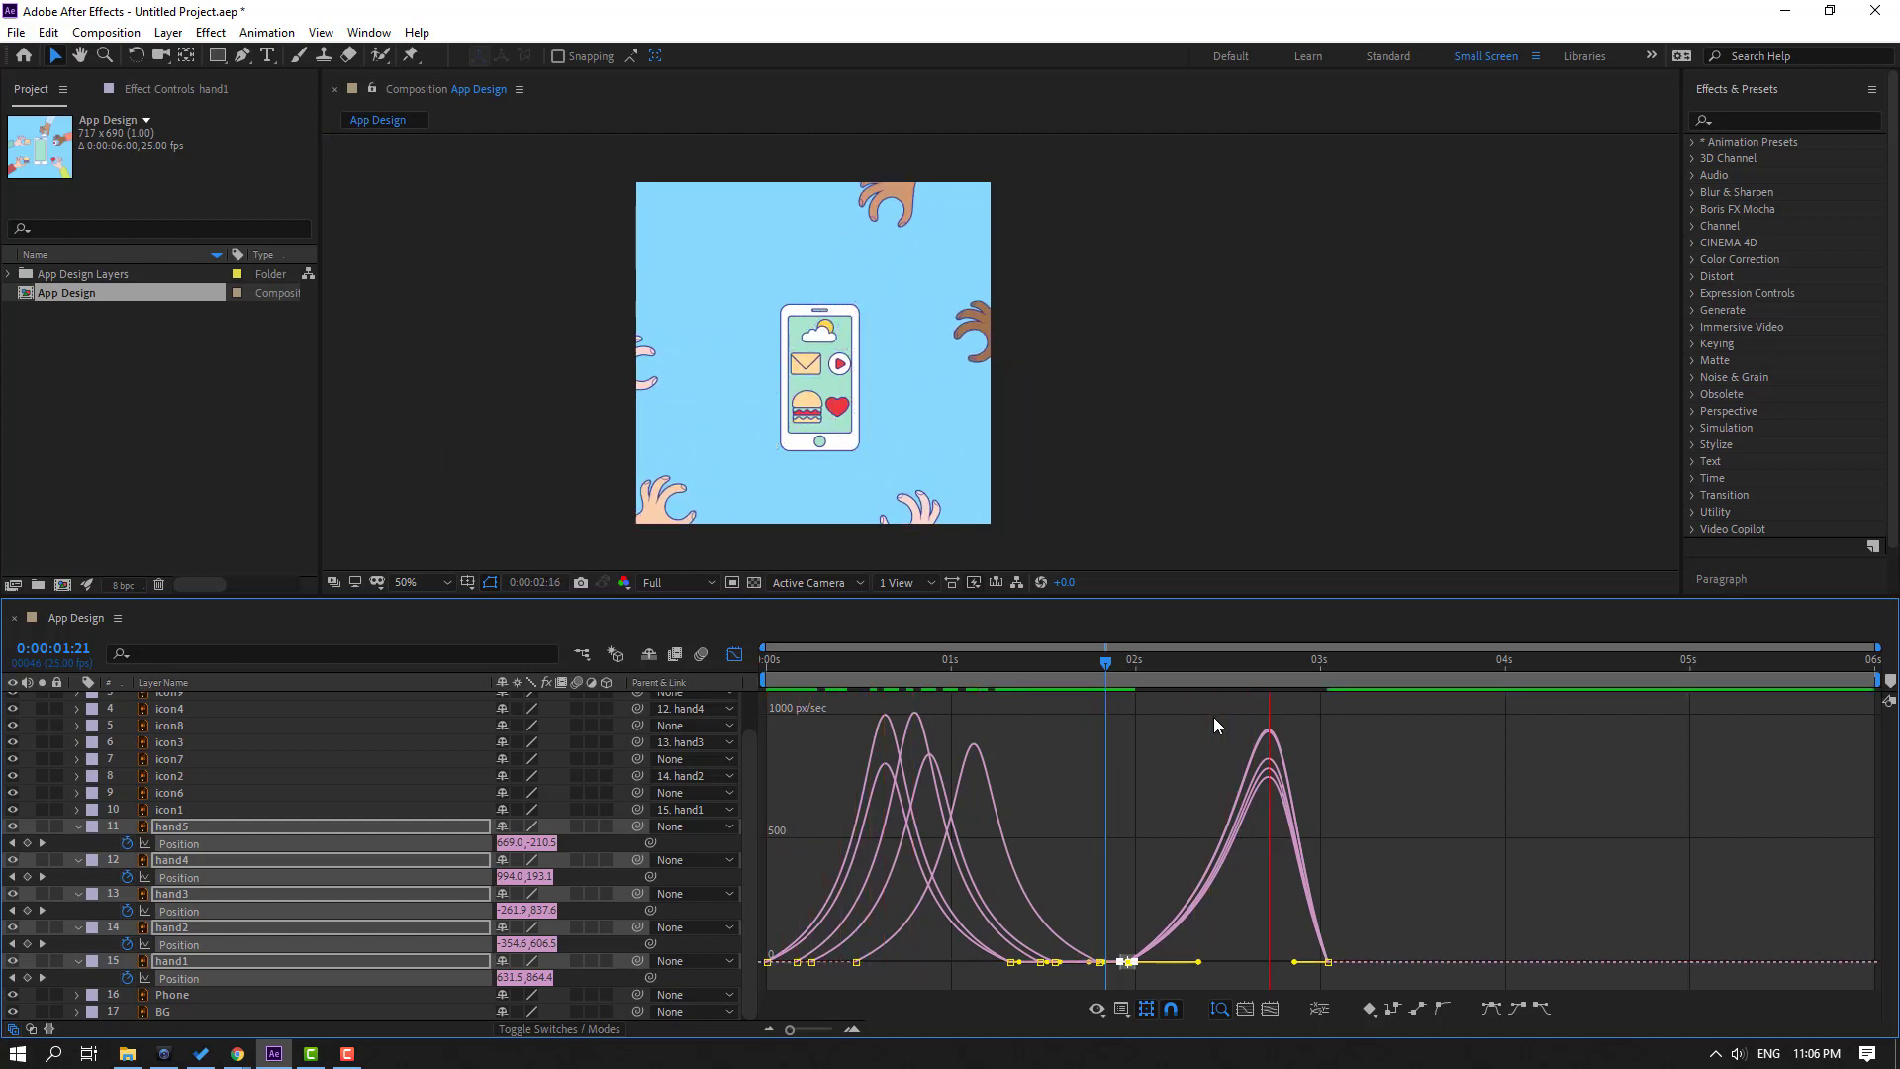
key("space")
left_click(733, 655)
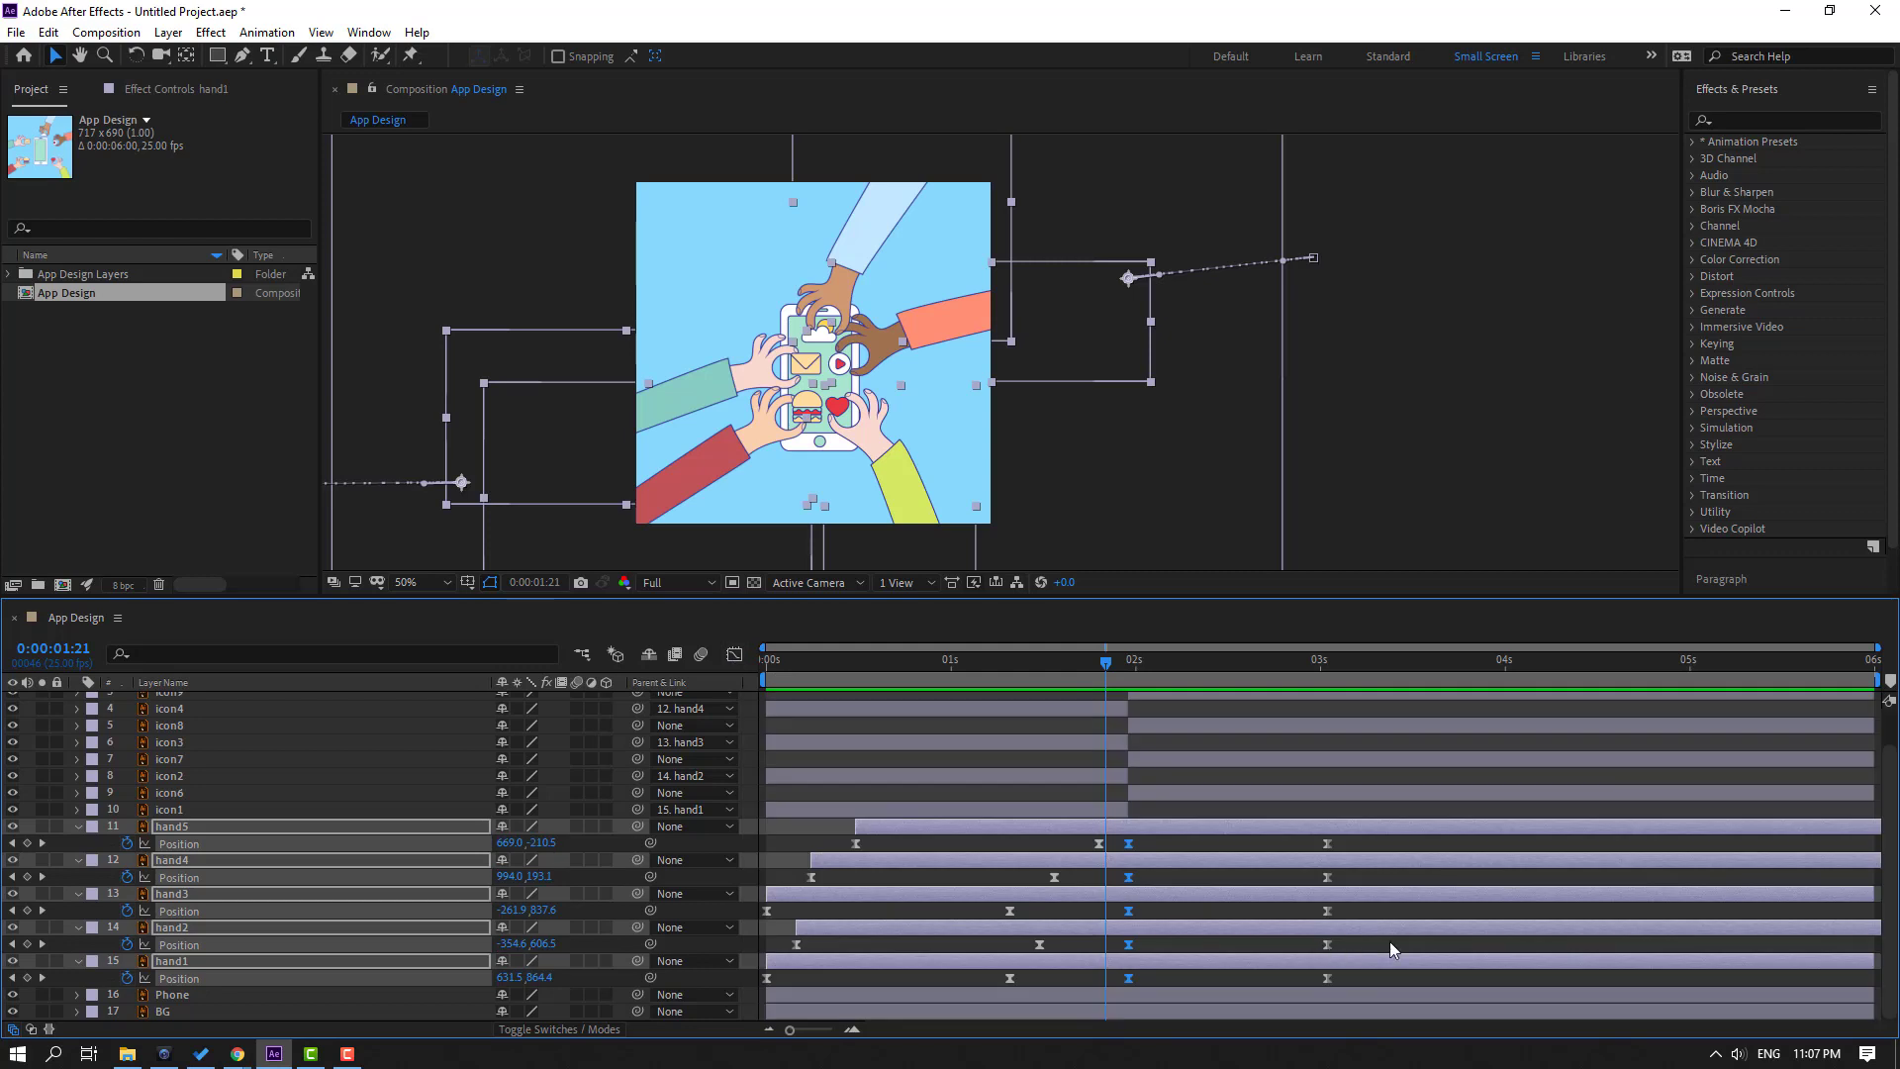
Delay the exit Position keyframe pairs of hand5, hand3, hand2 and hand1 by about 6, 13, 3 and 2 frames respectively, and preview the staggered withdrawal.
left_click_drag(1351, 841, 1169, 849)
left_click_drag(1354, 908, 1128, 931)
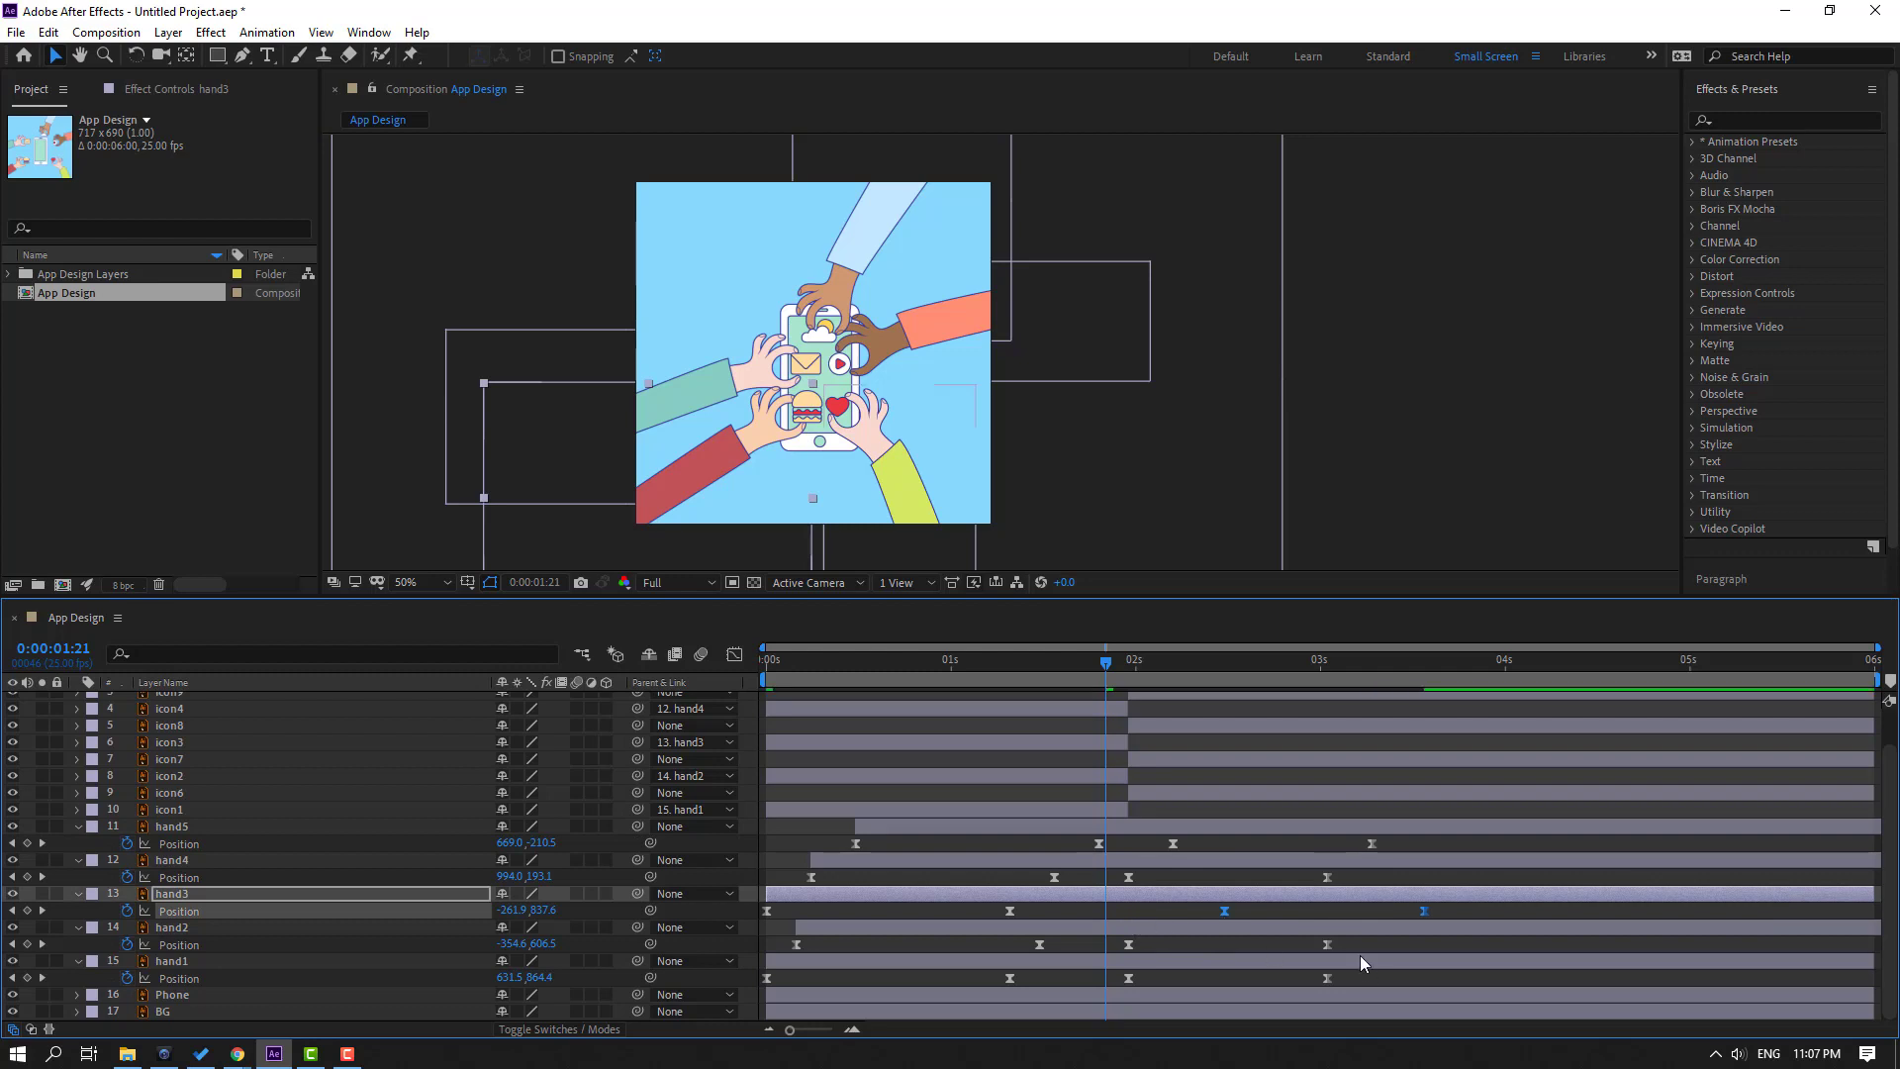
left_click_drag(1356, 941, 1149, 948)
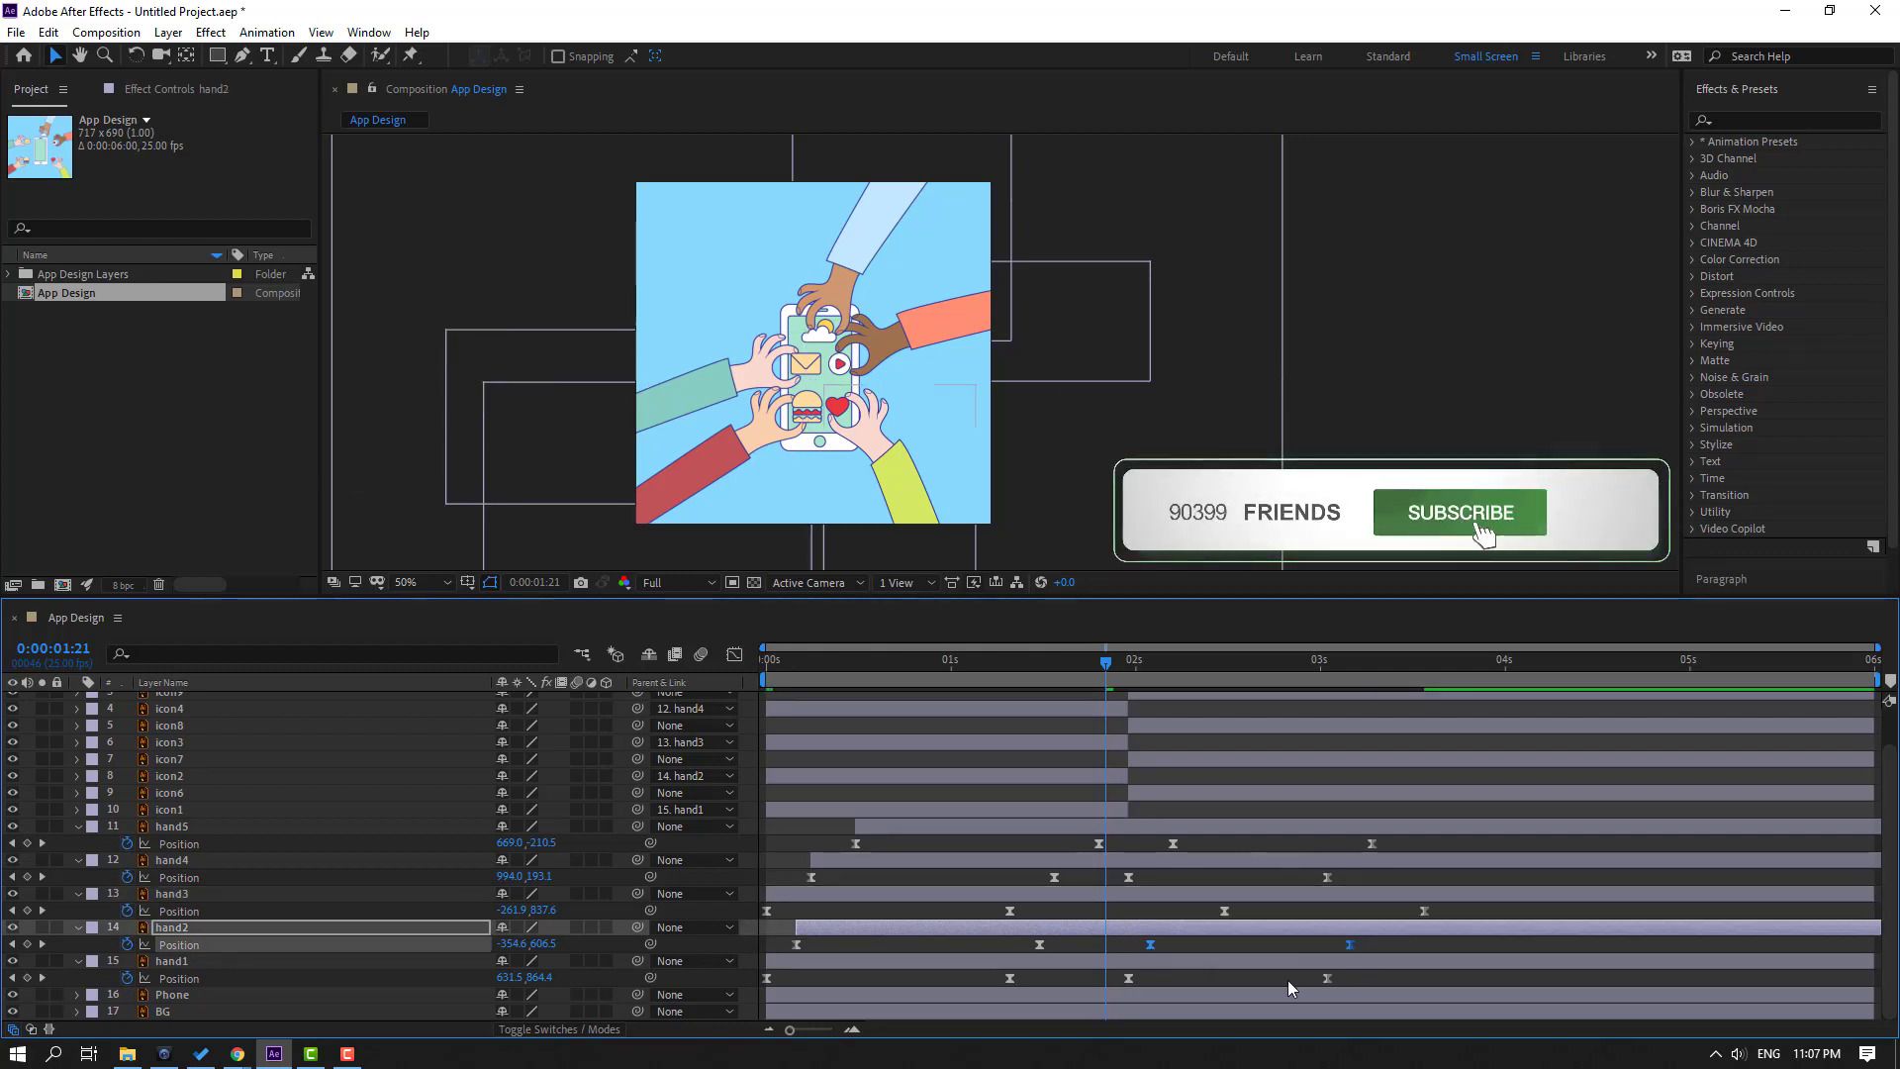
left_click_drag(1351, 973, 1156, 990)
key("space")
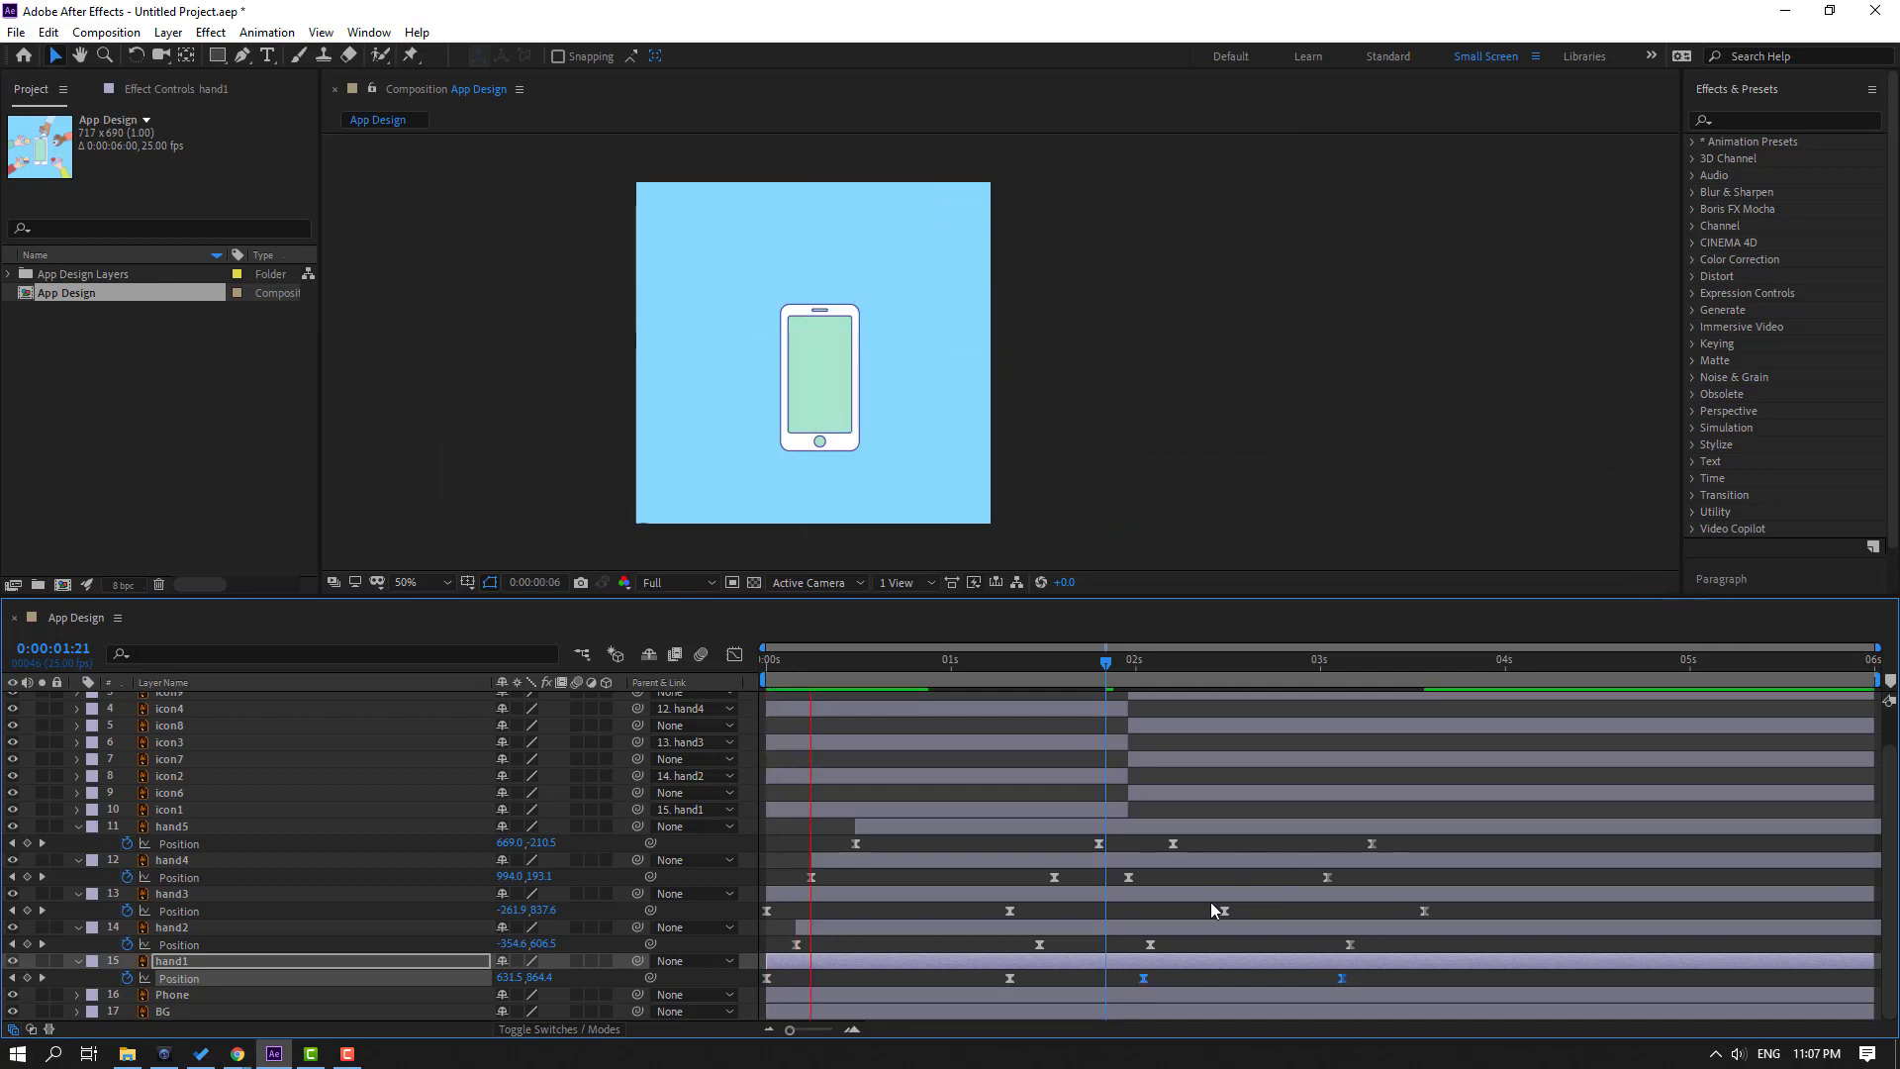